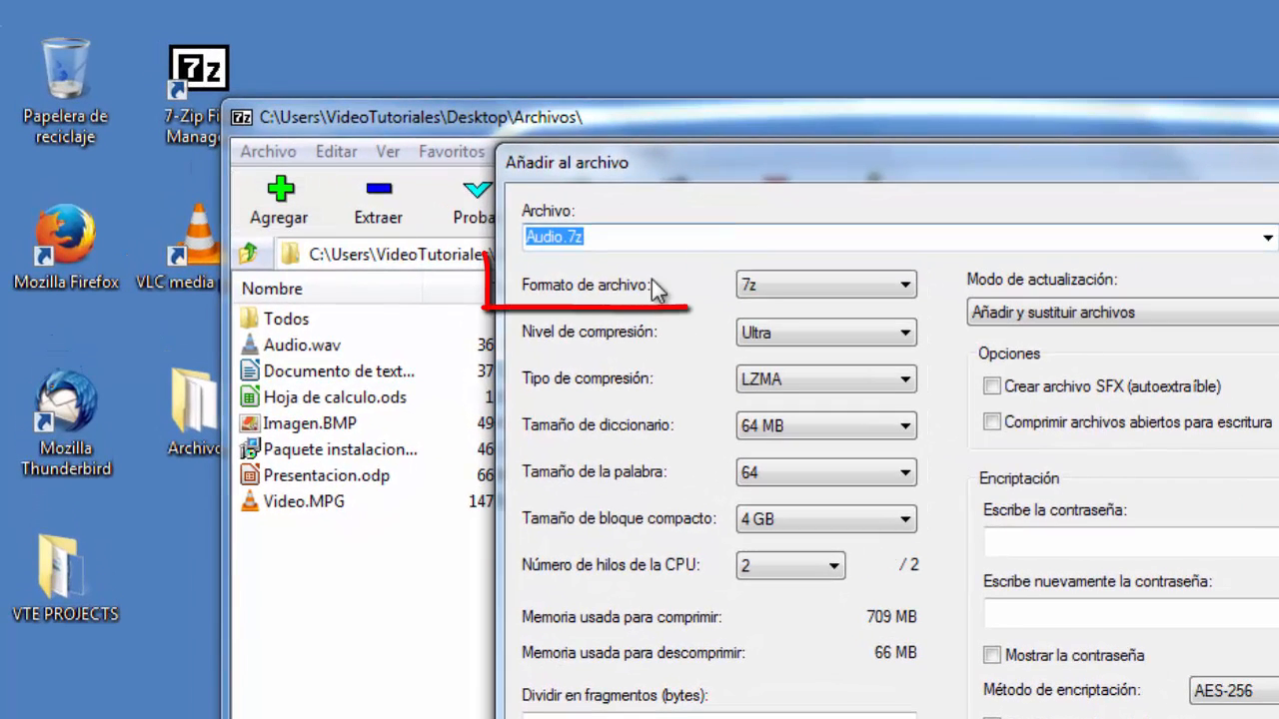
- Compress Audio.wav into Audio.7z using the 7z format, Ultra compression level and LZMA compression type
{"action": "left_click", "coordinate": [907, 285]}
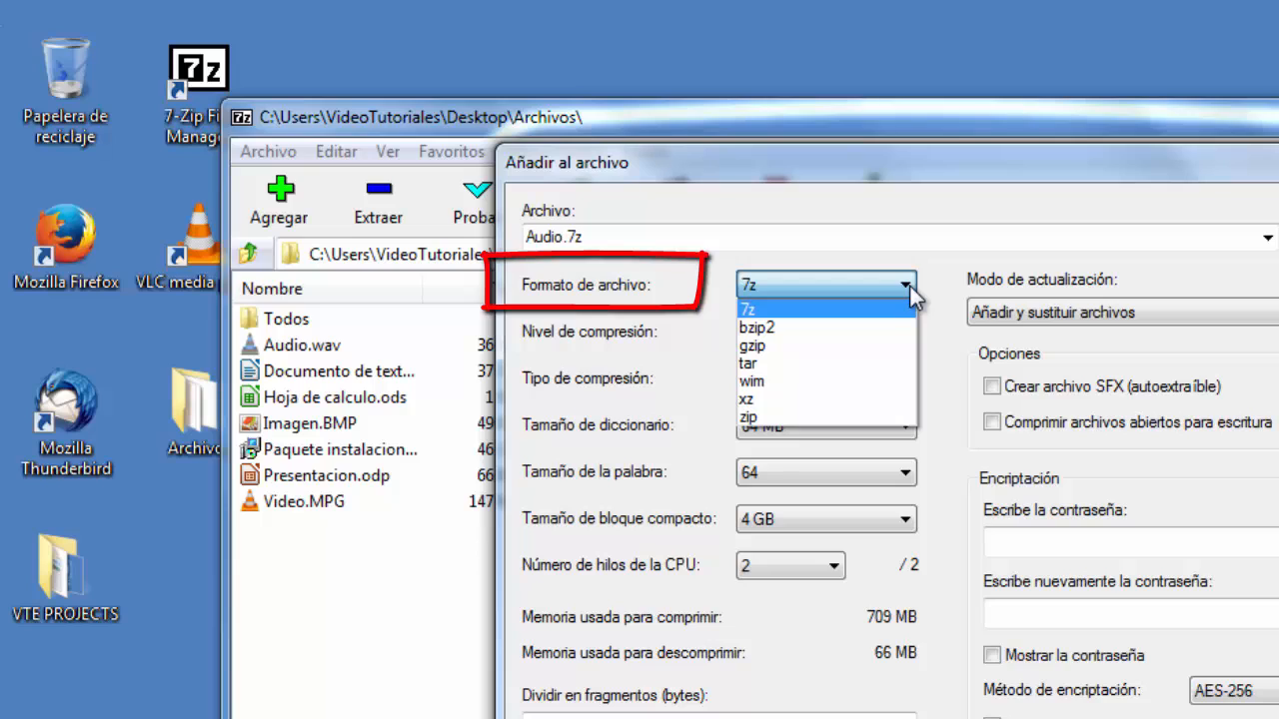
{"action": "left_click", "coordinate": [909, 286]}
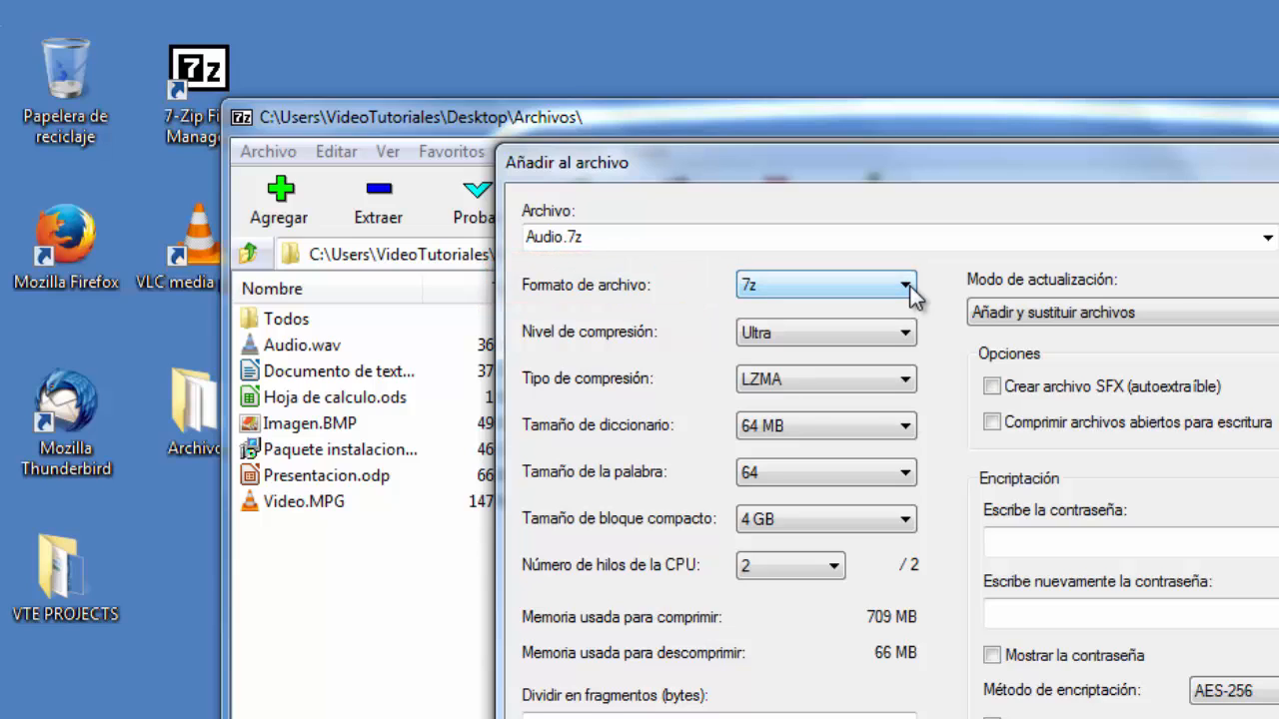
{"action": "left_click", "coordinate": [901, 333]}
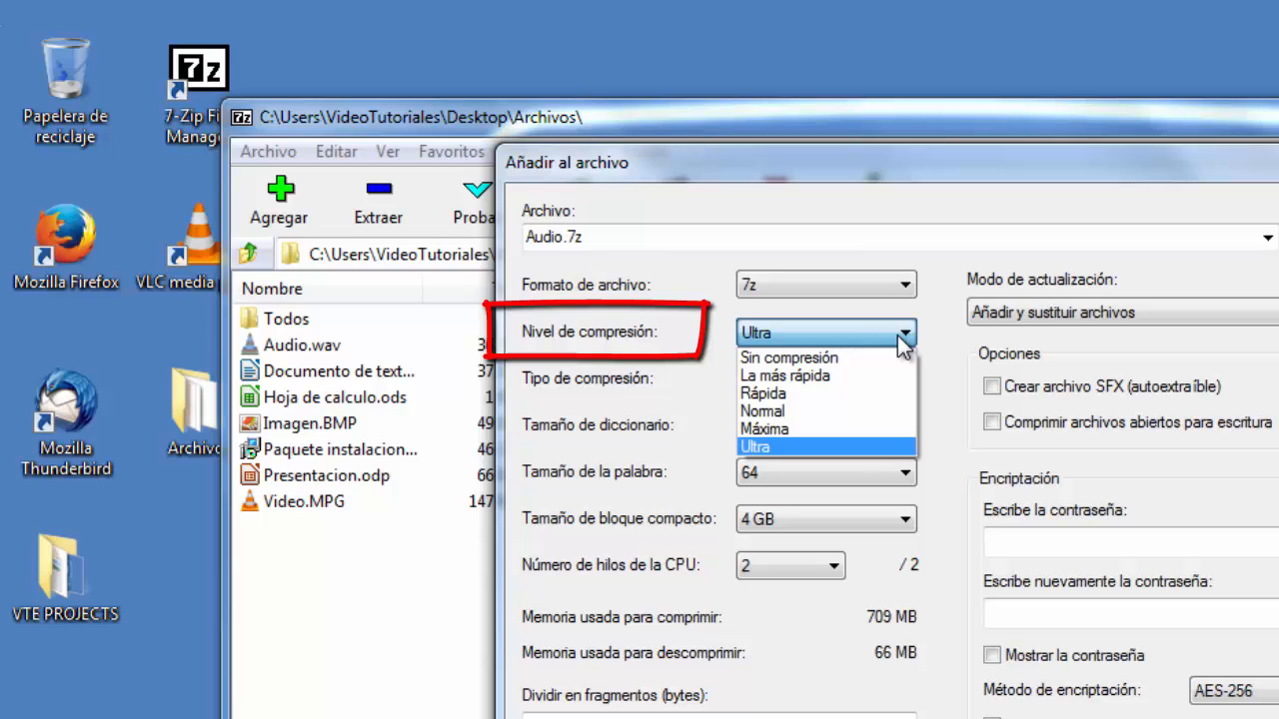
{"action": "left_click", "coordinate": [861, 445]}
{"action": "left_click", "coordinate": [905, 381]}
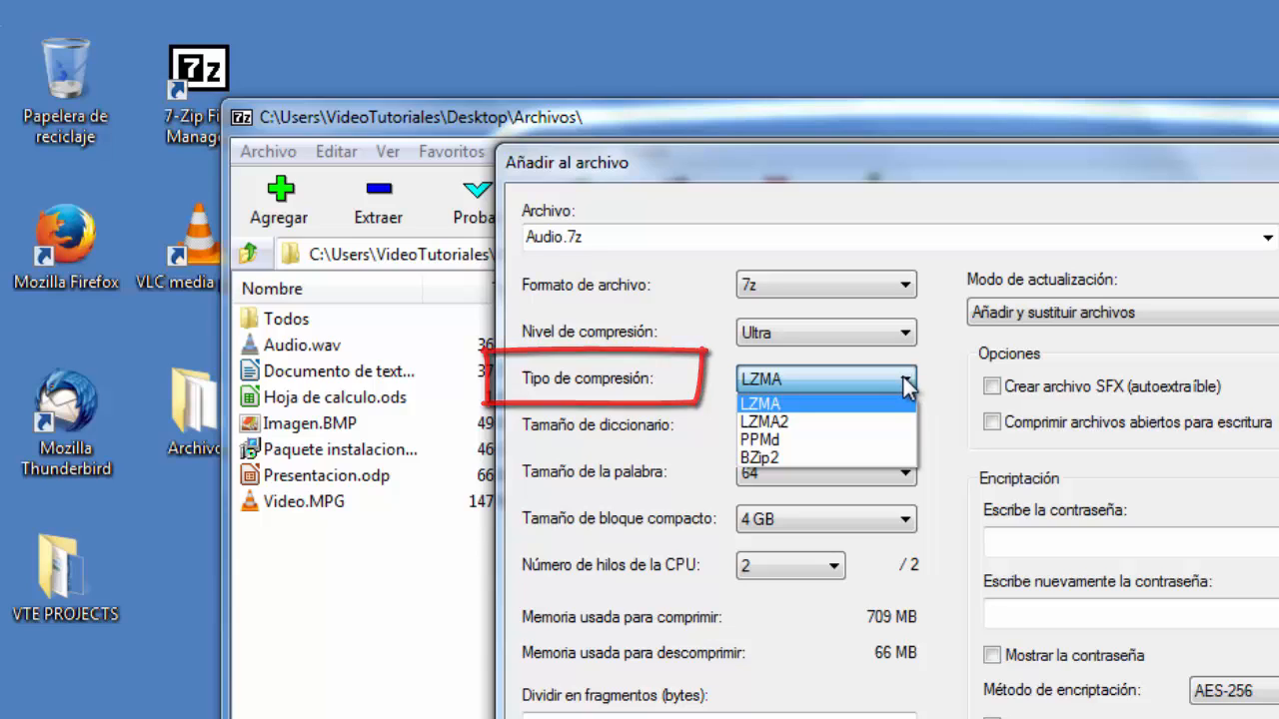
{"action": "left_click", "coordinate": [904, 379]}
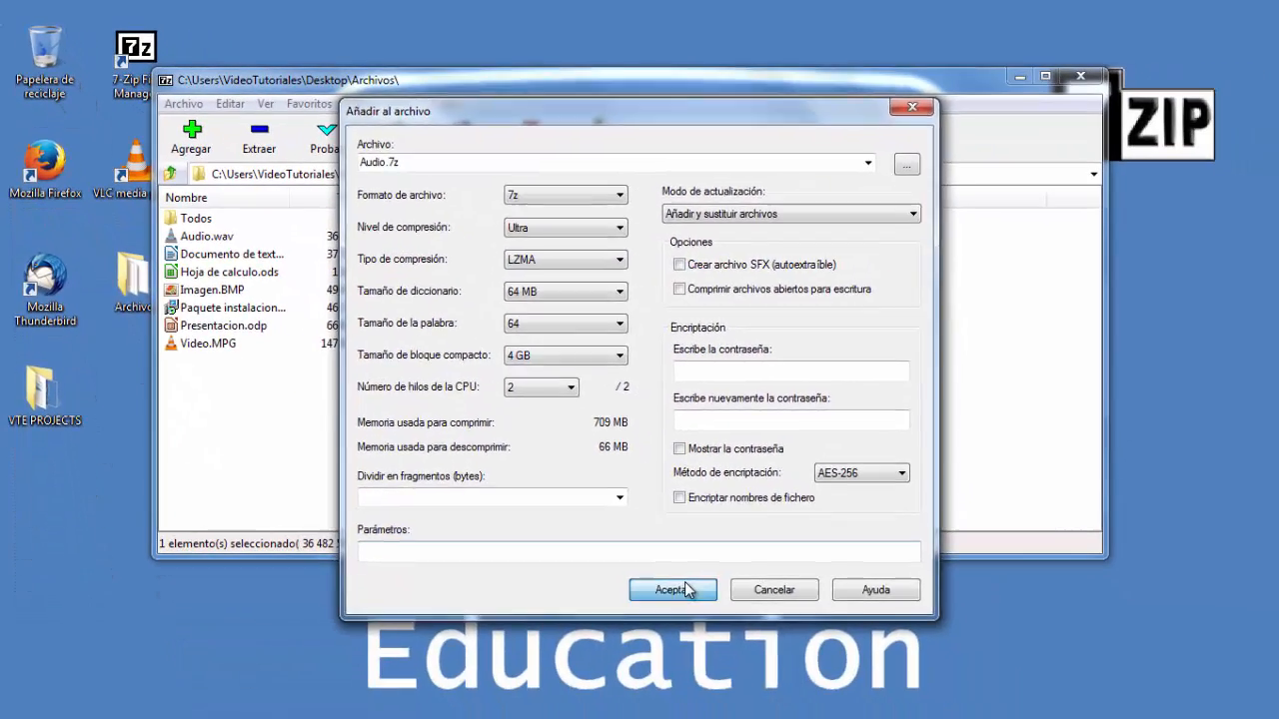
{"action": "left_click", "coordinate": [686, 589]}
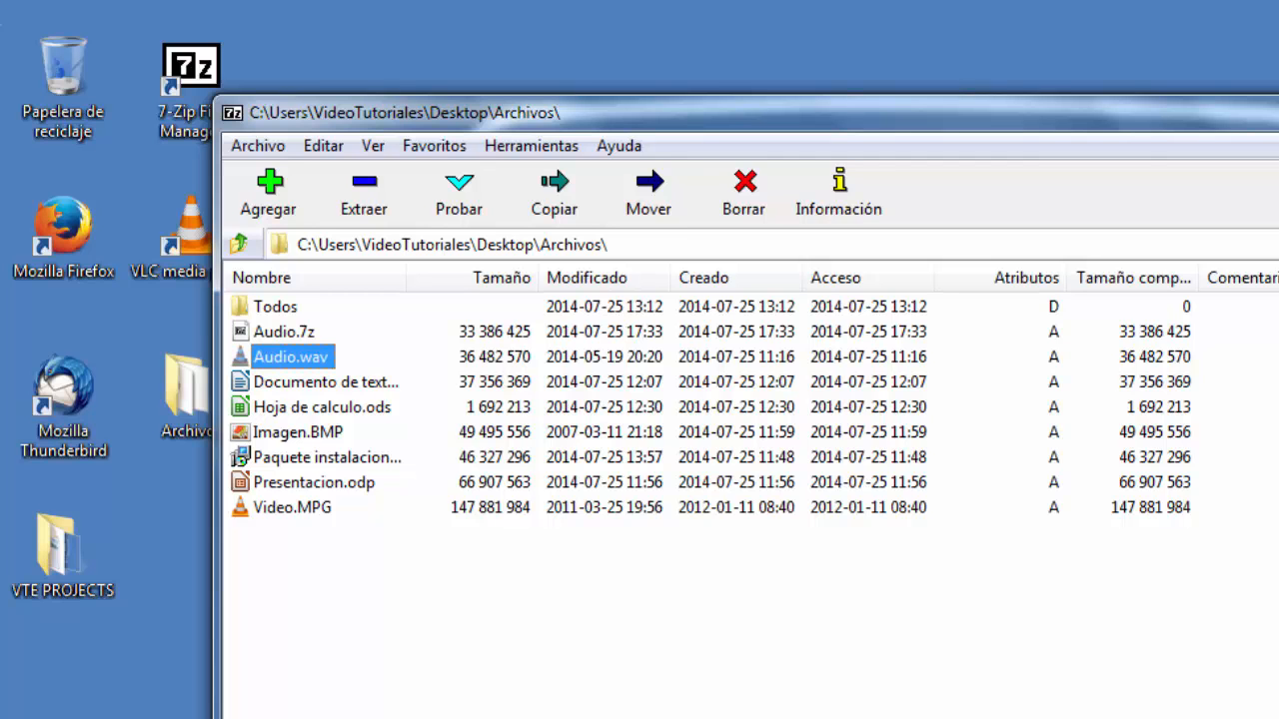
- Compress Video.MPG into Video.7z split into volumes of 30M
{"action": "left_click", "coordinate": [288, 507]}
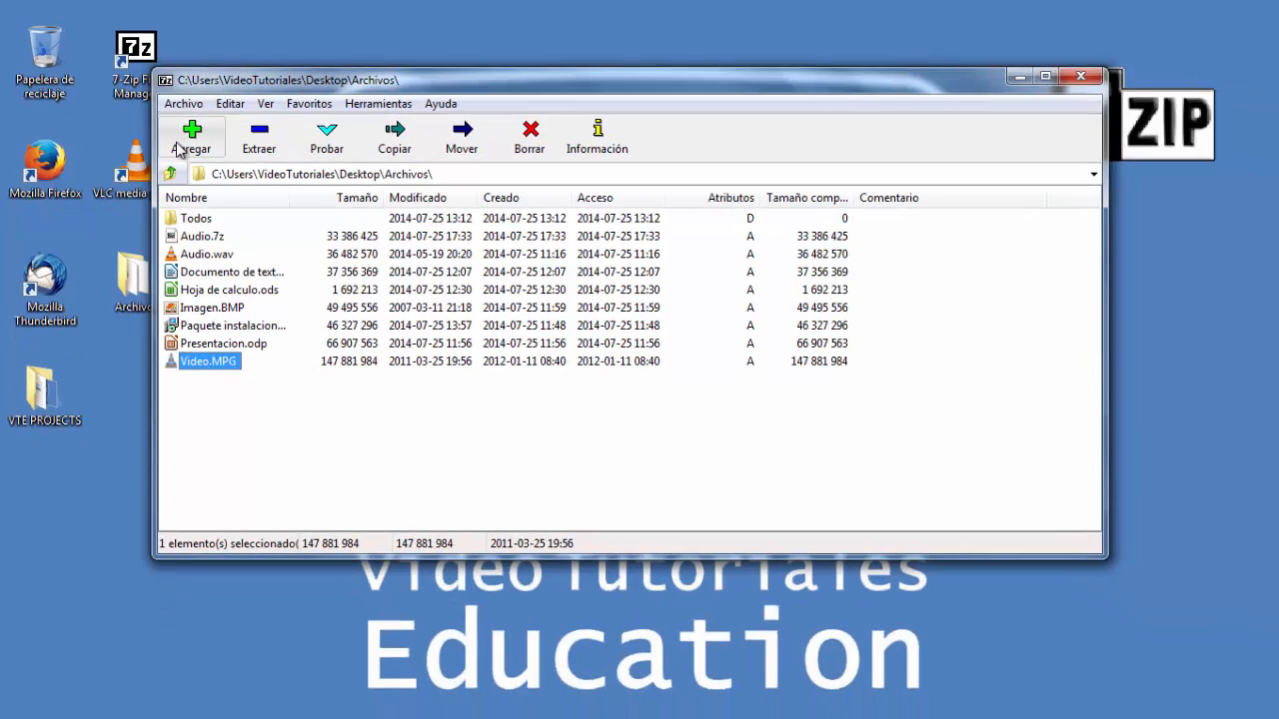
{"action": "left_click", "coordinate": [267, 195]}
{"action": "left_click_drag", "start_coordinate": [425, 131], "coordinate": [613, 84]}
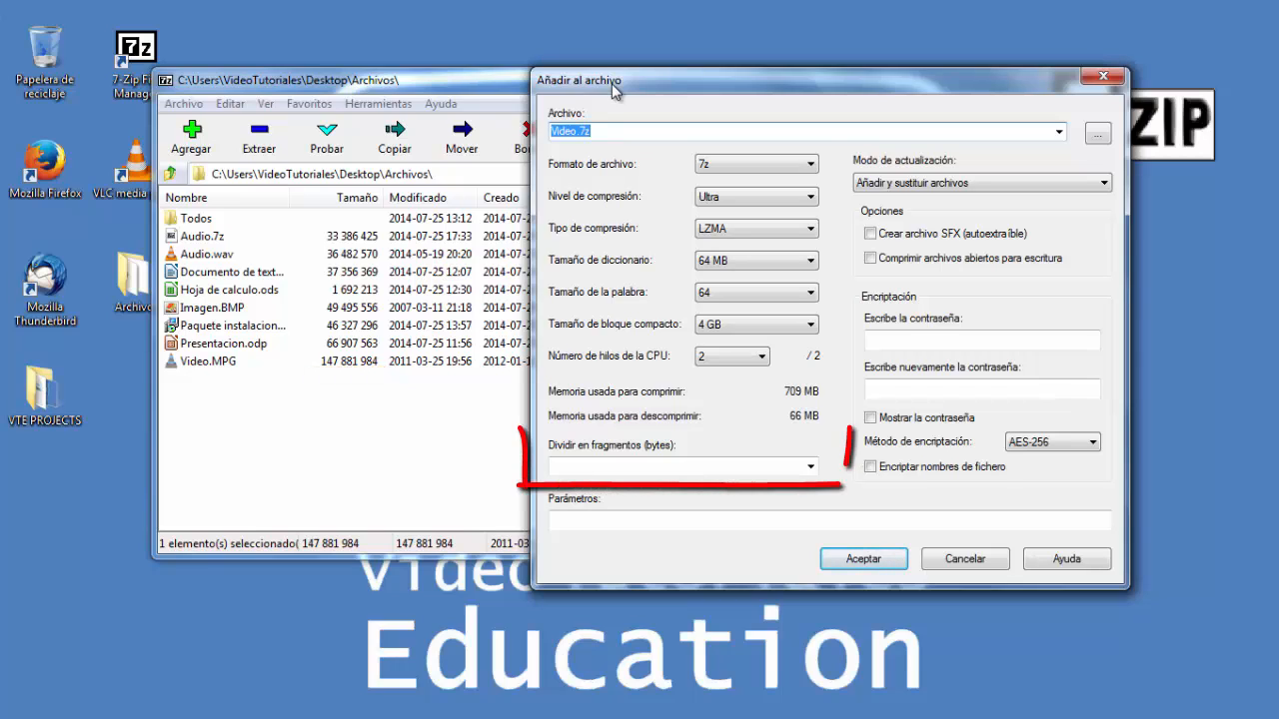
{"action": "left_click", "coordinate": [811, 467]}
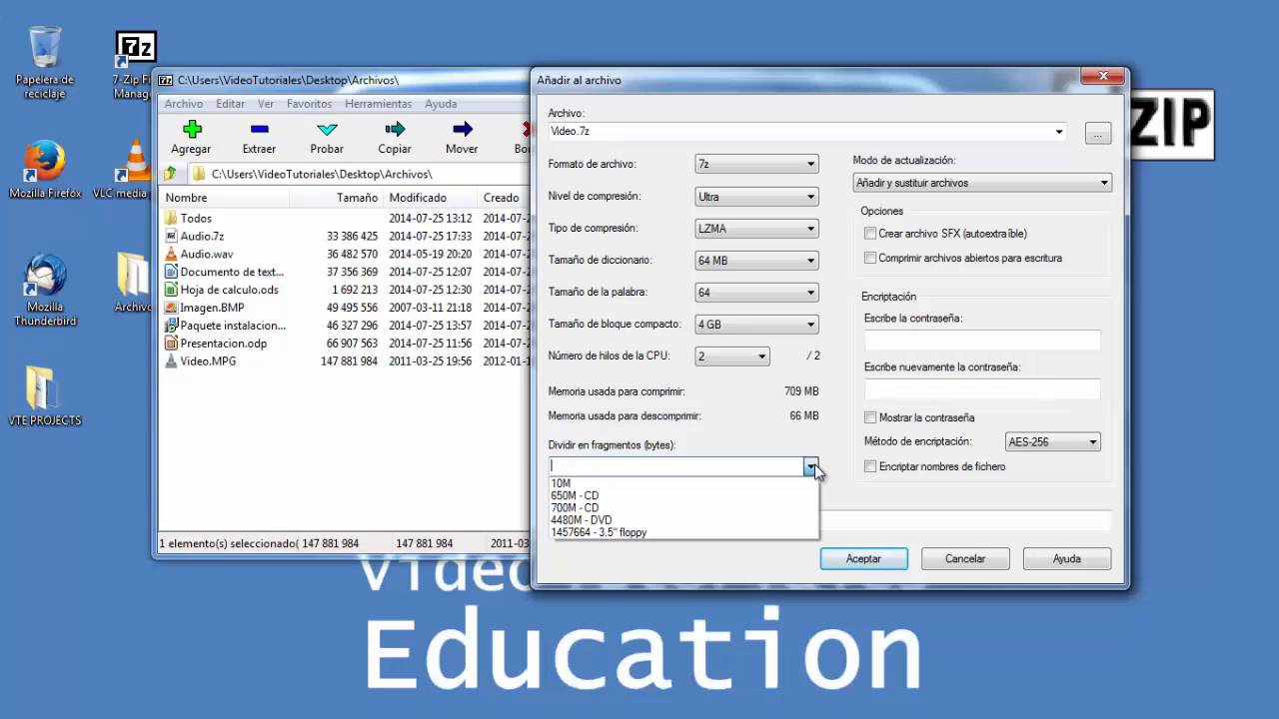
{"action": "type", "text": "30M"}
{"action": "left_click", "coordinate": [871, 569]}
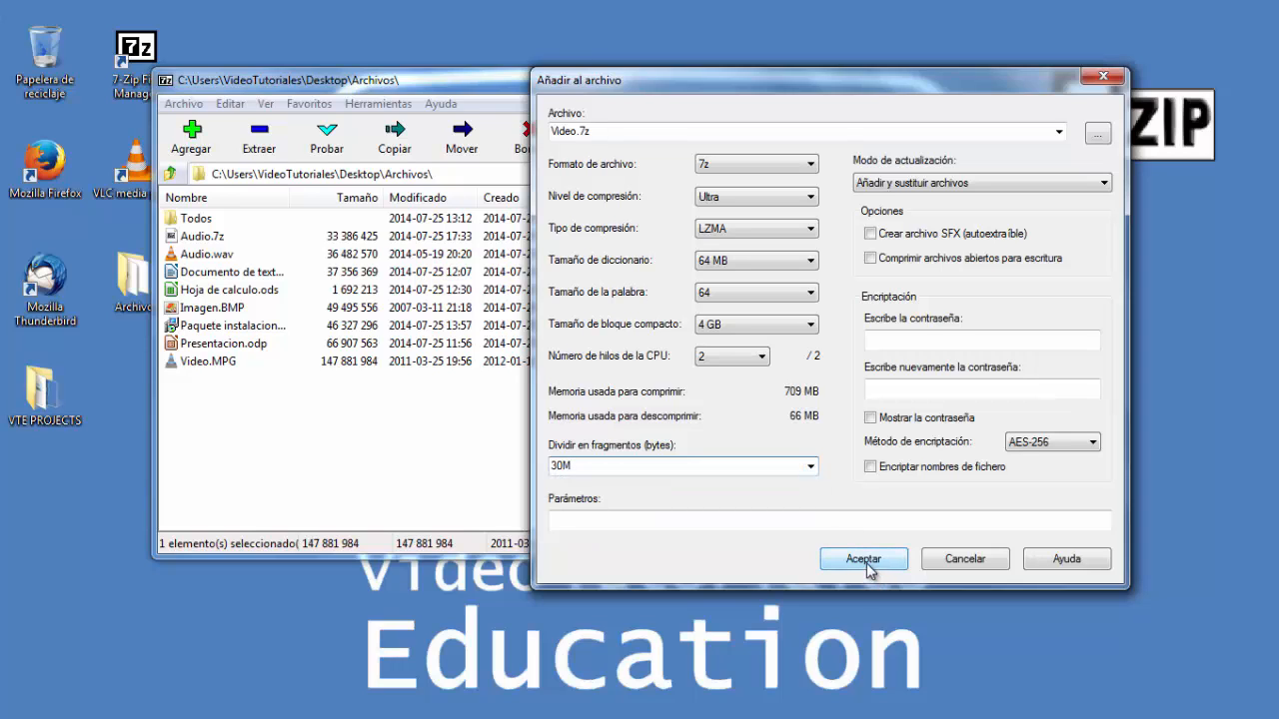
{"action": "left_click", "coordinate": [870, 569]}
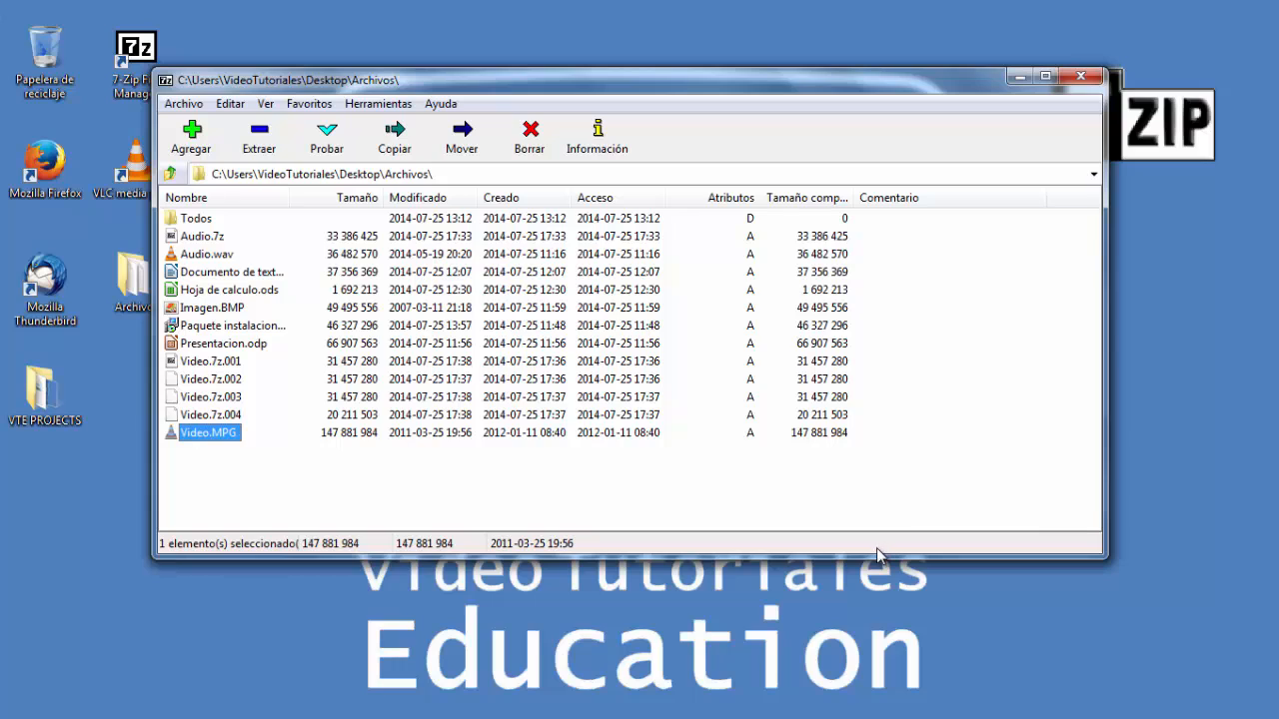
- Inspect the properties of Video.7z.001 after widening the compressed size column
{"action": "left_click", "coordinate": [209, 364]}
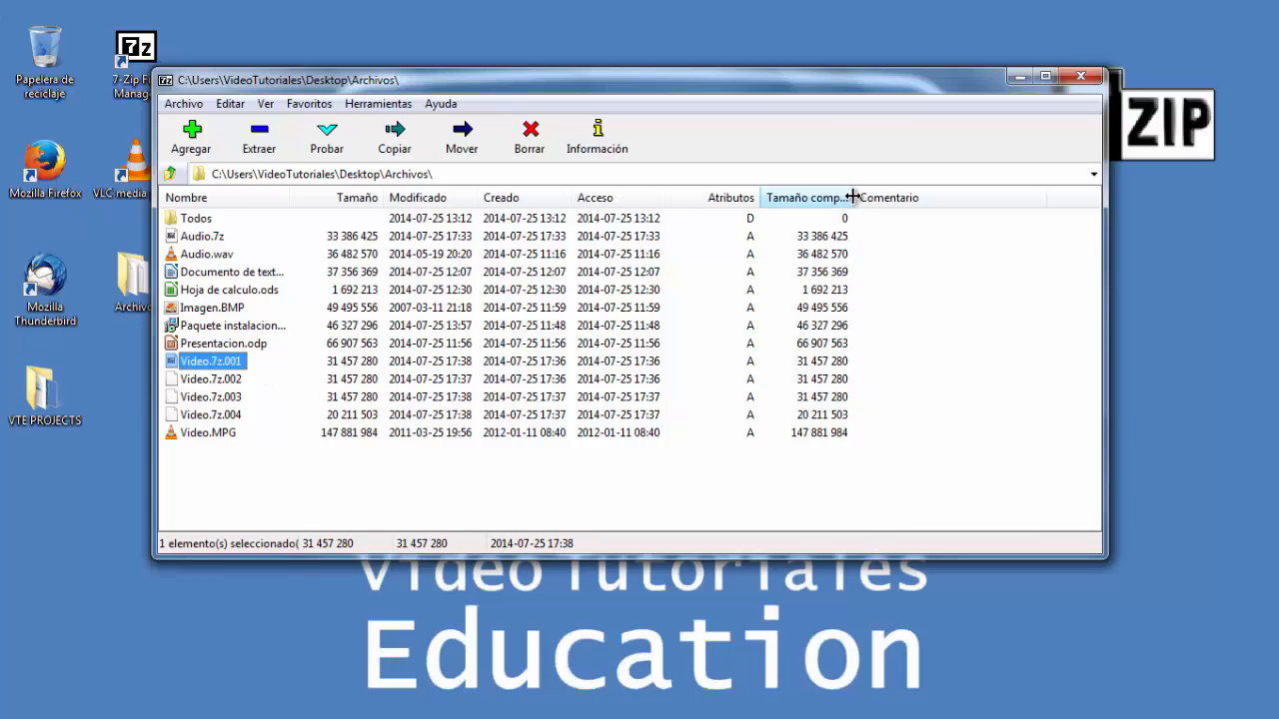
{"action": "left_click_drag", "start_coordinate": [851, 197], "coordinate": [916, 197]}
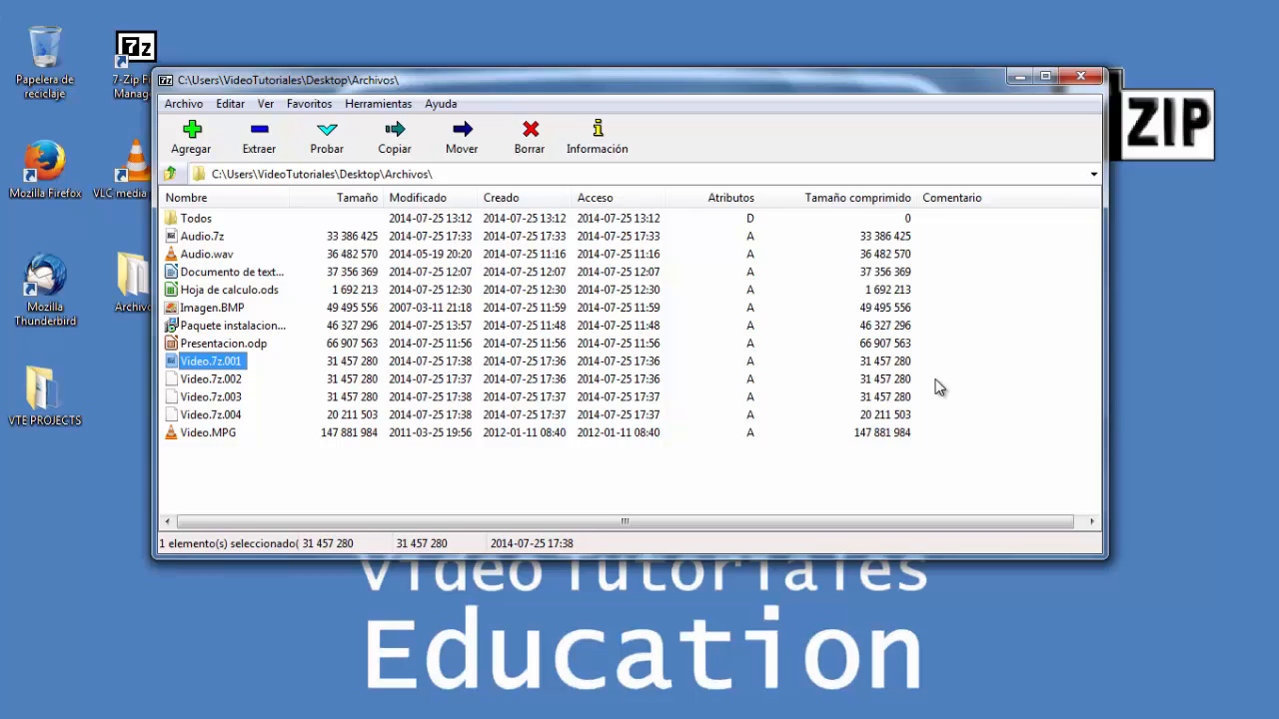
{"action": "left_click", "coordinate": [600, 140]}
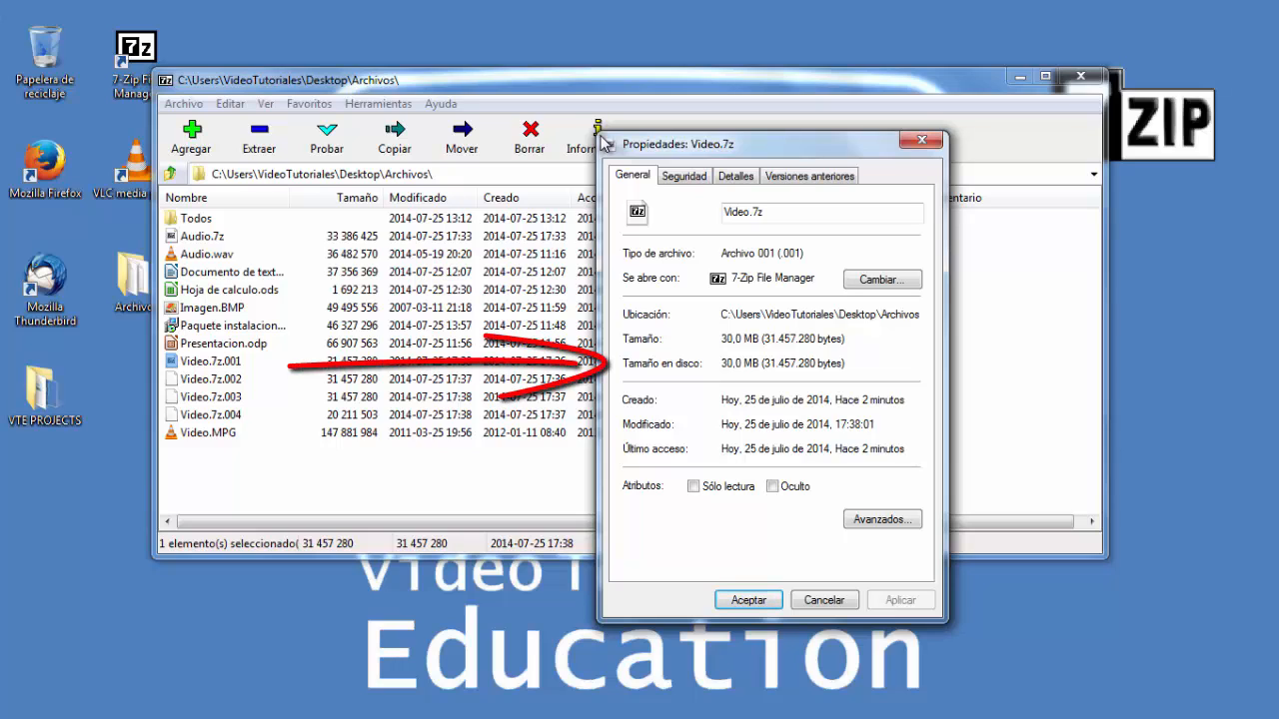
{"action": "left_click", "coordinate": [824, 601]}
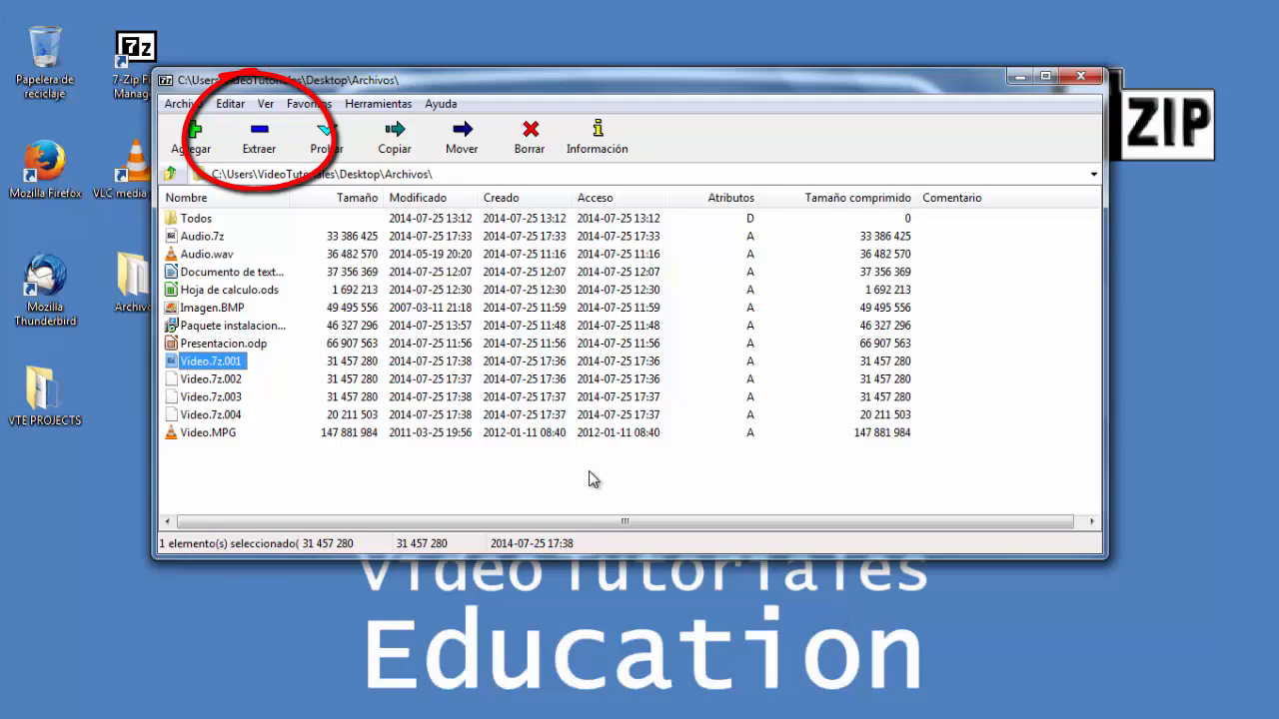
{"action": "left_click", "coordinate": [199, 238]}
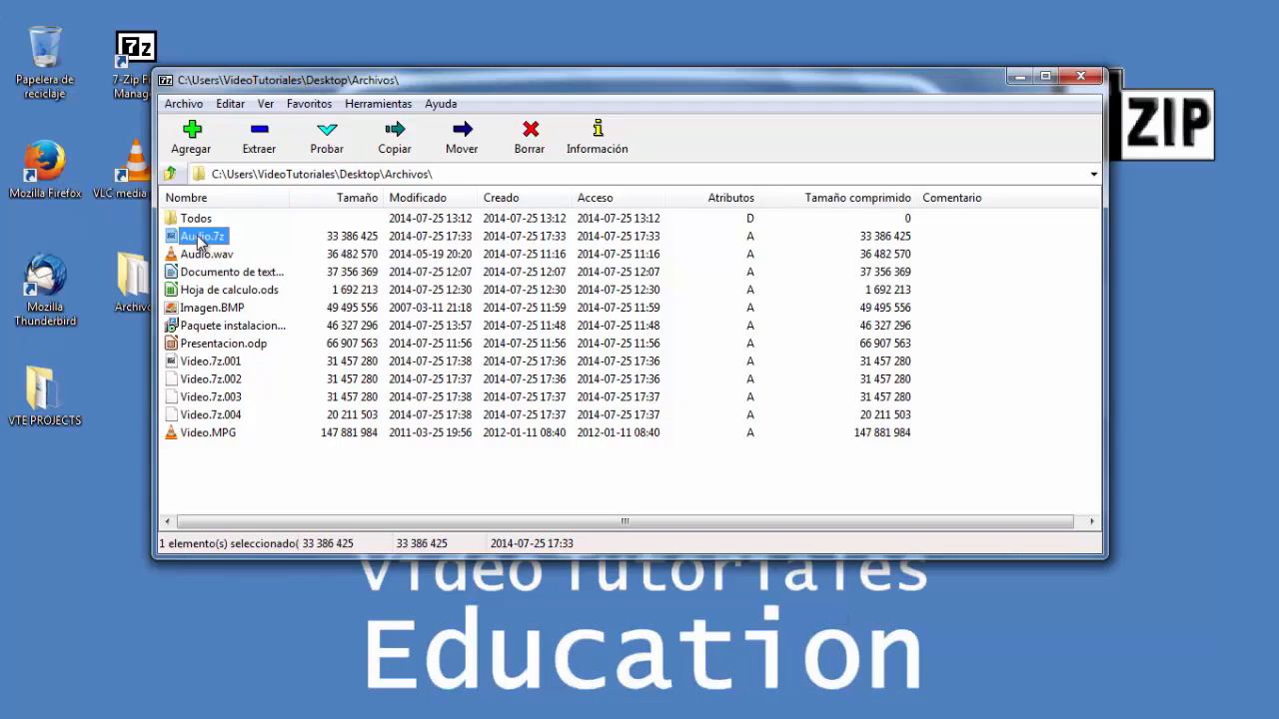
{"action": "left_click", "coordinate": [268, 139]}
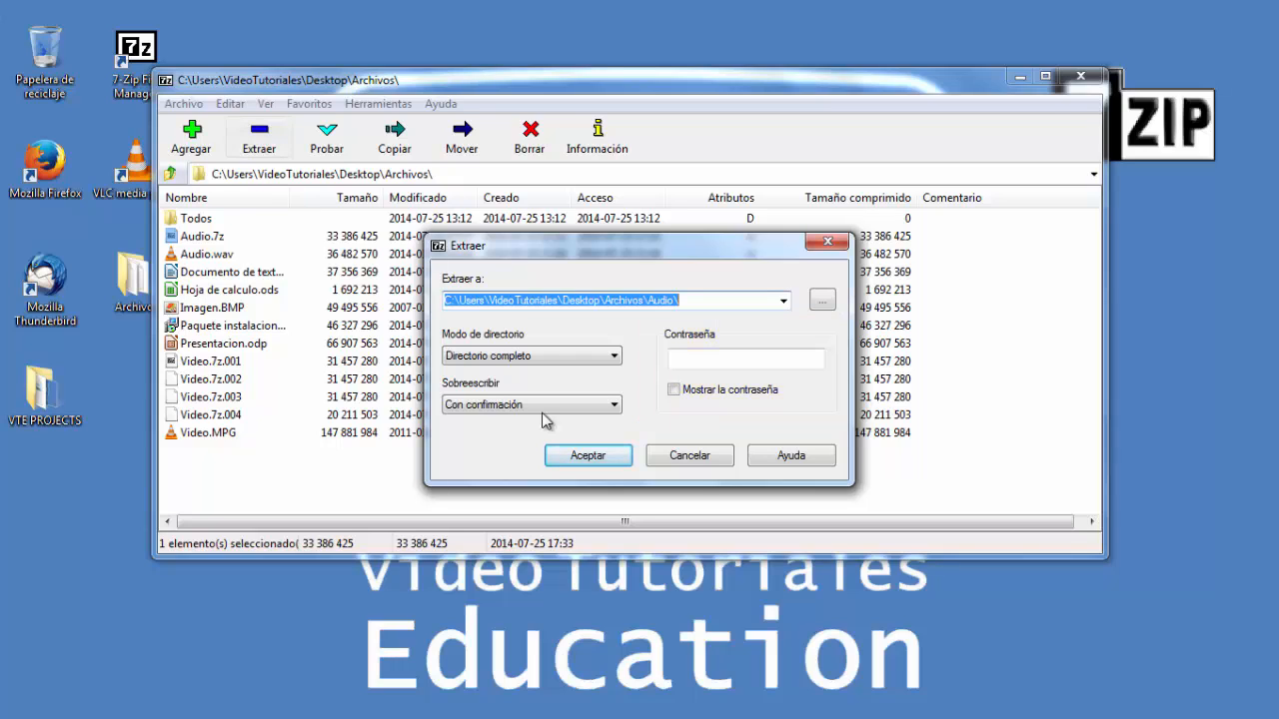
{"action": "left_click", "coordinate": [691, 462]}
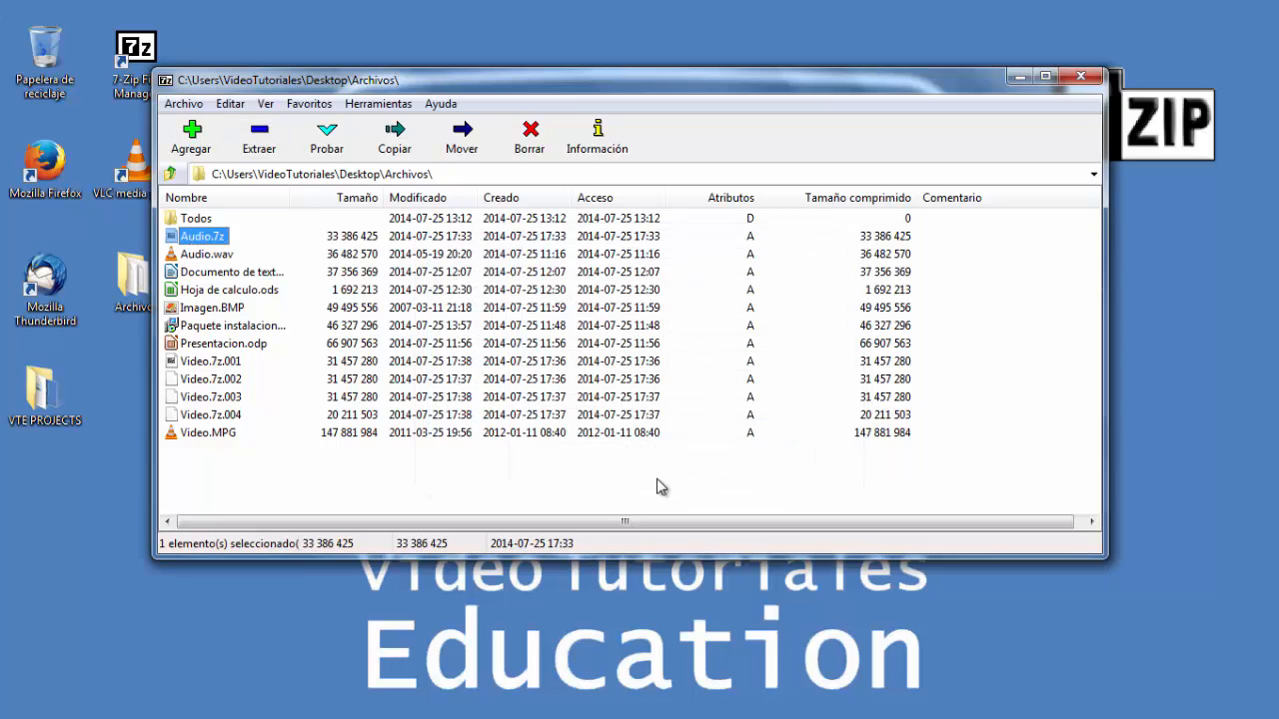
- Compress Imagen.BMP into Imagen.7z protected by a password entered in both password fields
{"action": "left_click", "coordinate": [205, 312]}
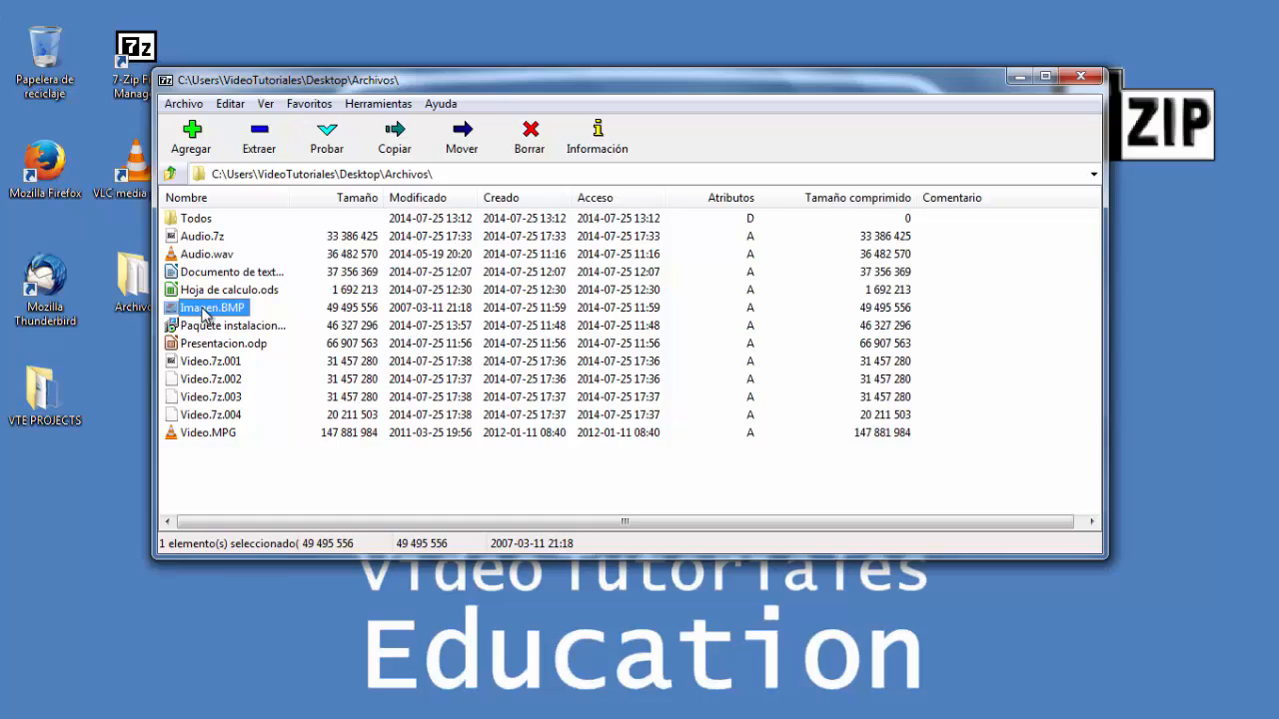
{"action": "left_click", "coordinate": [191, 138]}
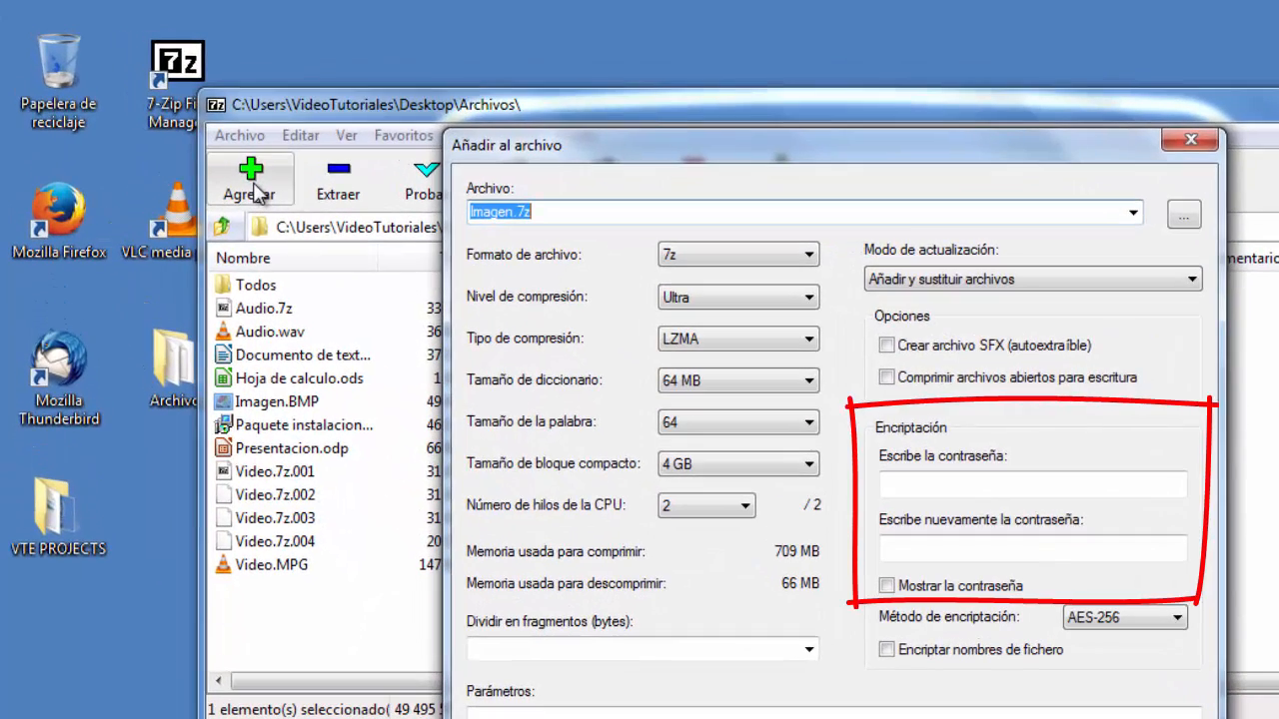
{"action": "left_click", "coordinate": [915, 487]}
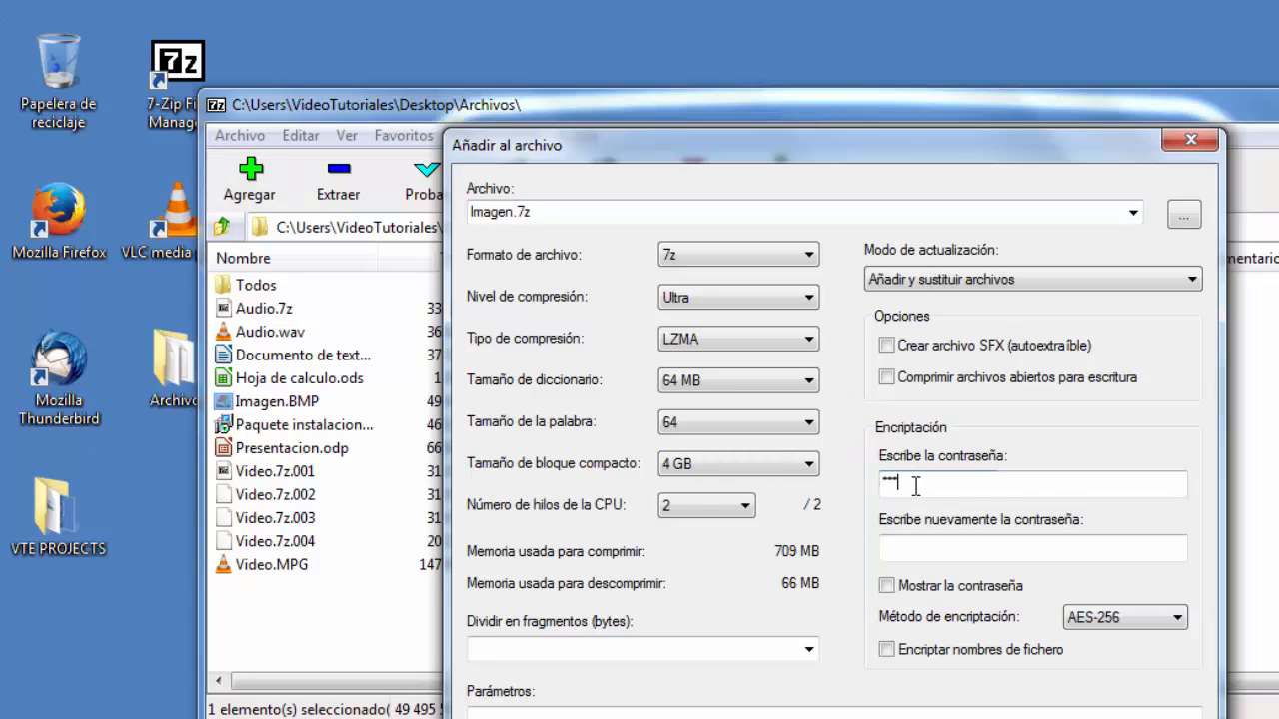
{"action": "type", "text": "****"}
{"action": "left_click", "coordinate": [932, 549]}
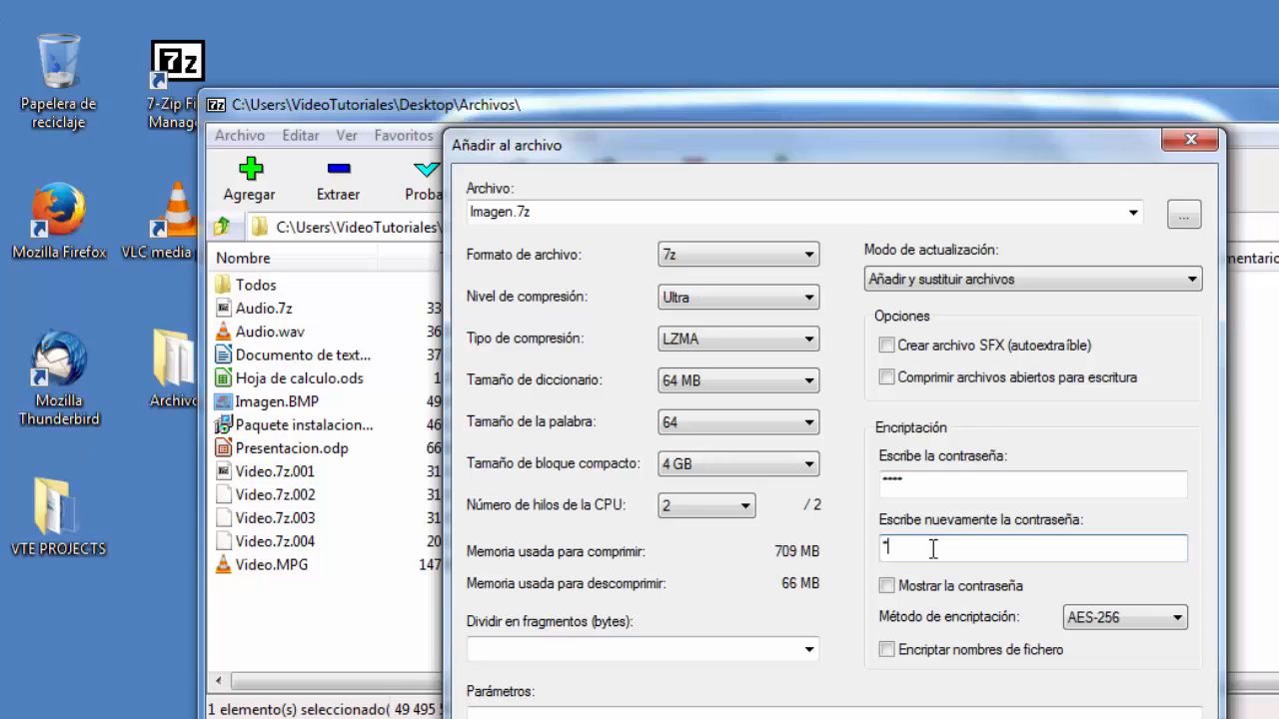
{"action": "type", "text": "****"}
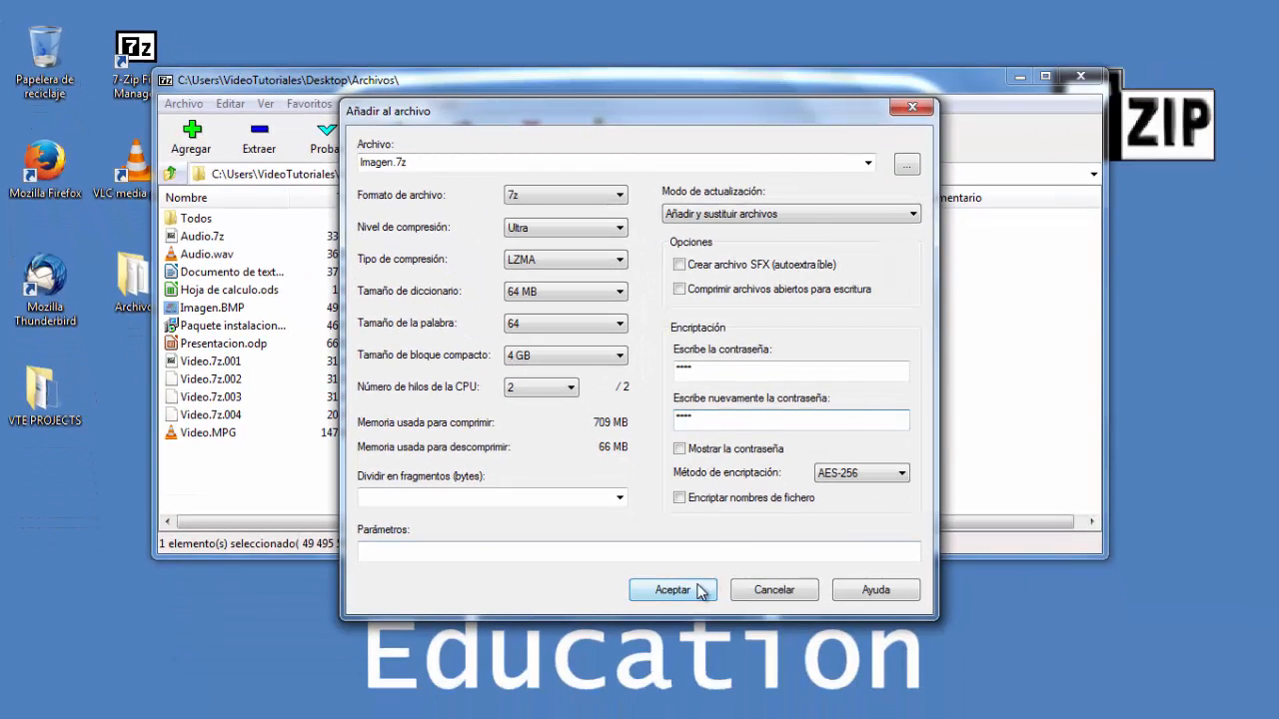
{"action": "left_click", "coordinate": [696, 589]}
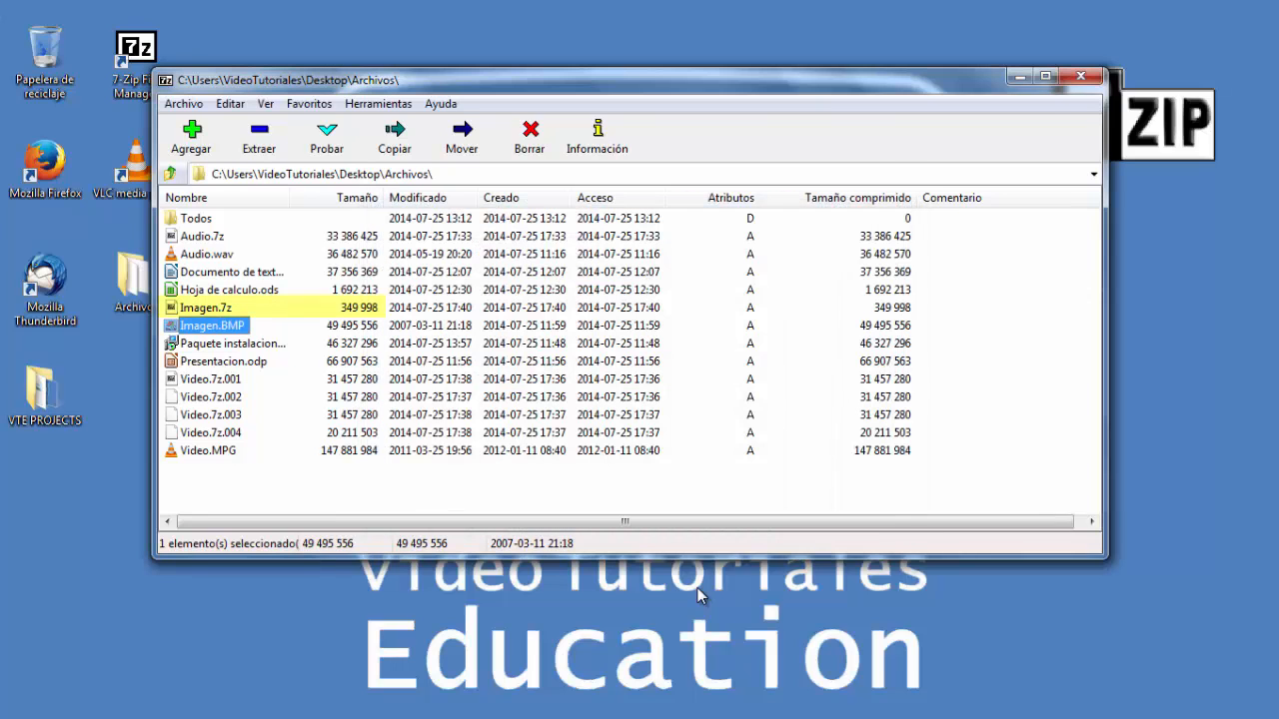
- Extract Imagen.7z into a newly created Nueva carpeta inside Archivos, submitting the archive password
{"action": "left_click", "coordinate": [220, 313]}
{"action": "left_click", "coordinate": [260, 149]}
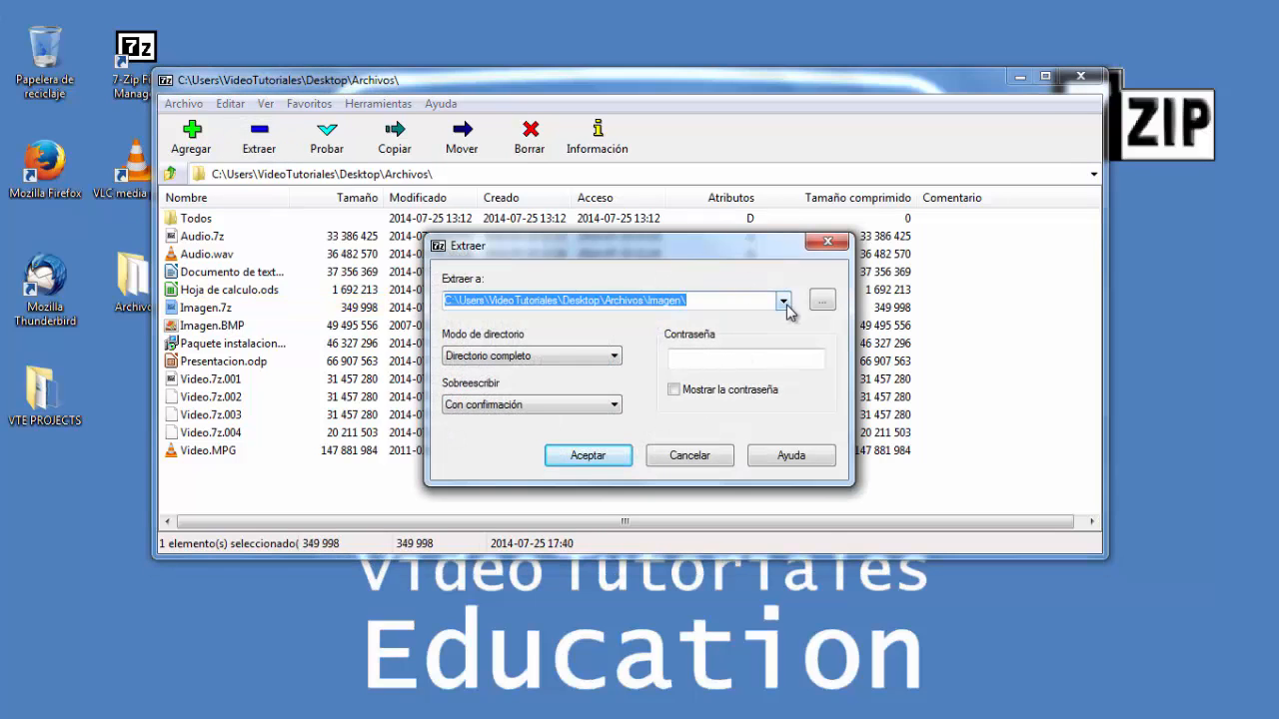
{"action": "left_click", "coordinate": [822, 301]}
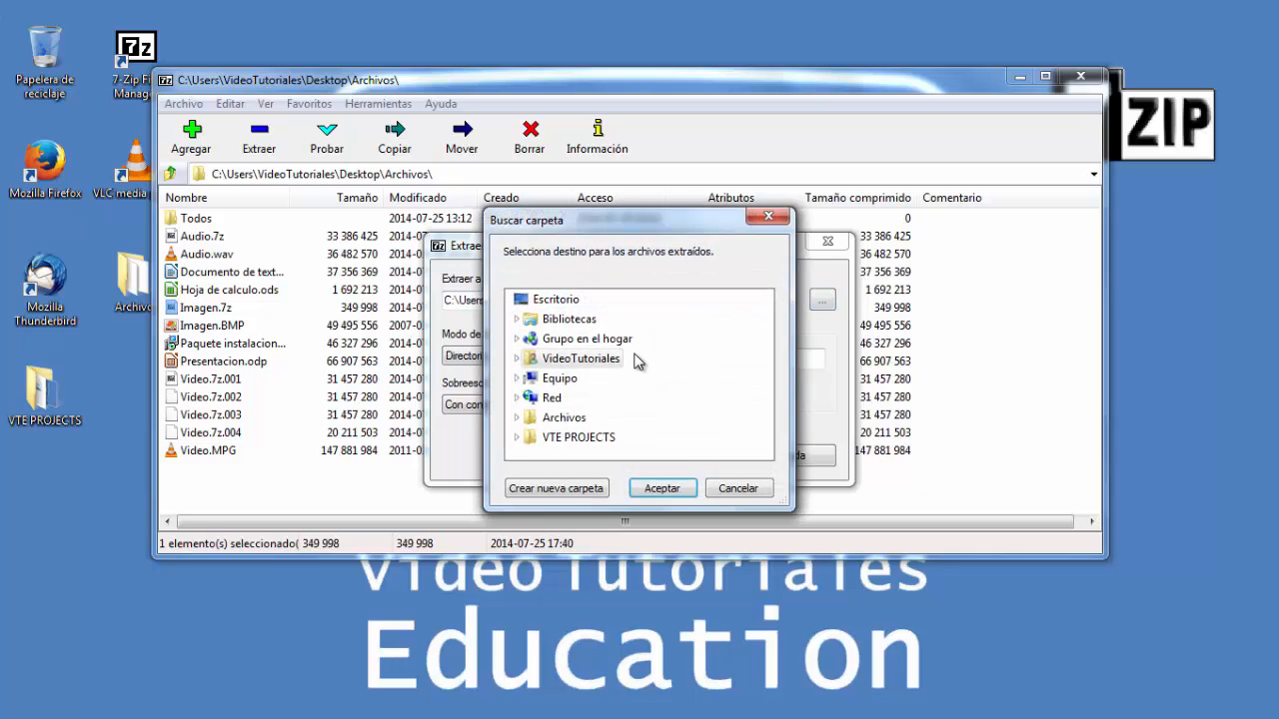
{"action": "left_click", "coordinate": [516, 418]}
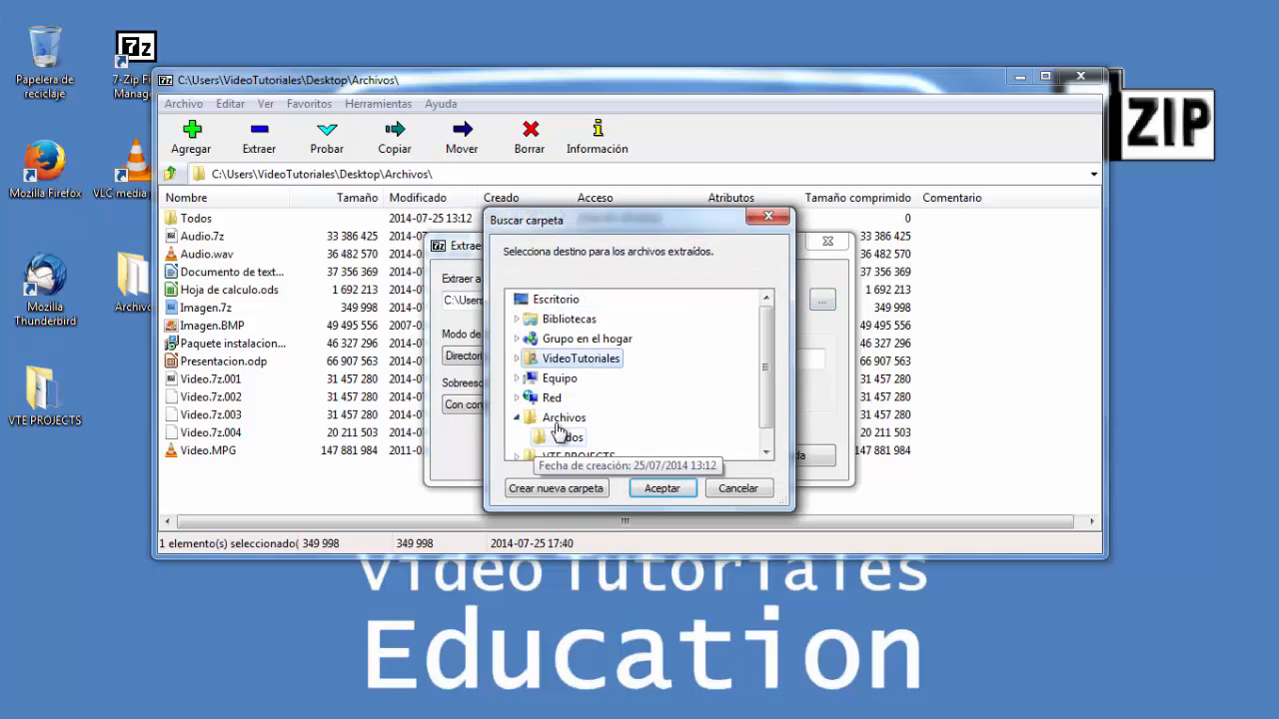
{"action": "left_click", "coordinate": [565, 424]}
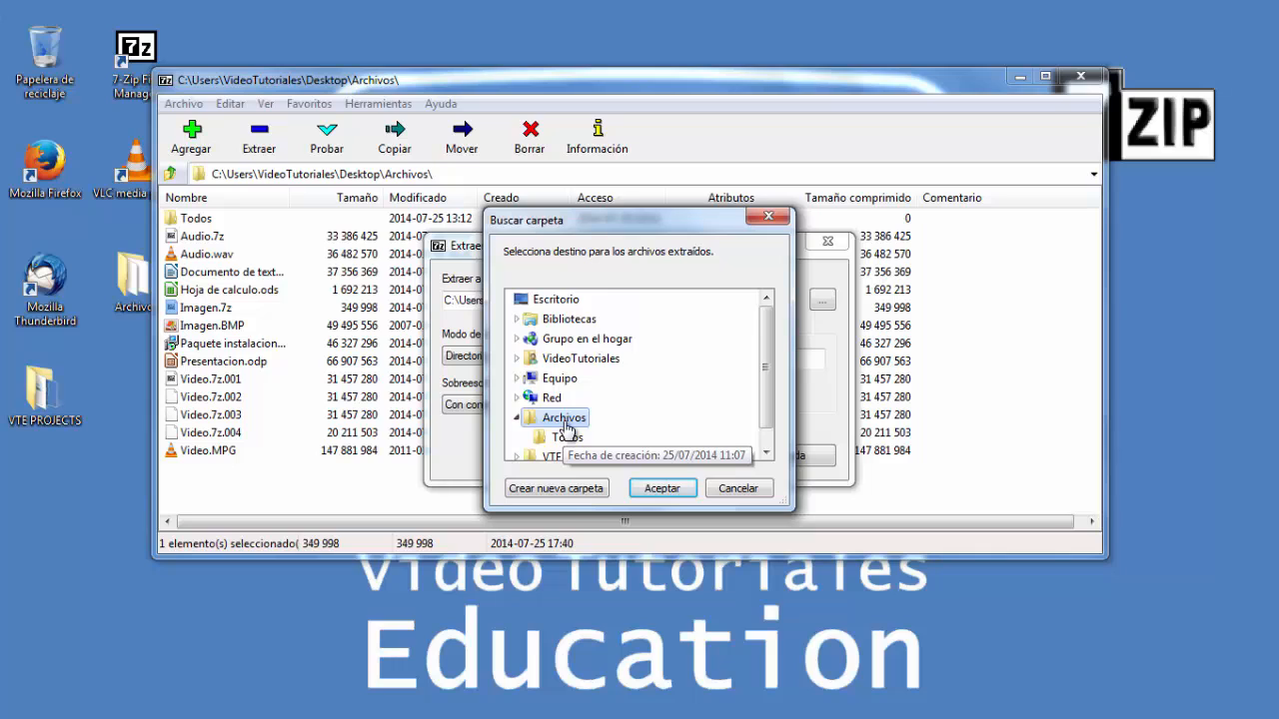
{"action": "left_click", "coordinate": [567, 490]}
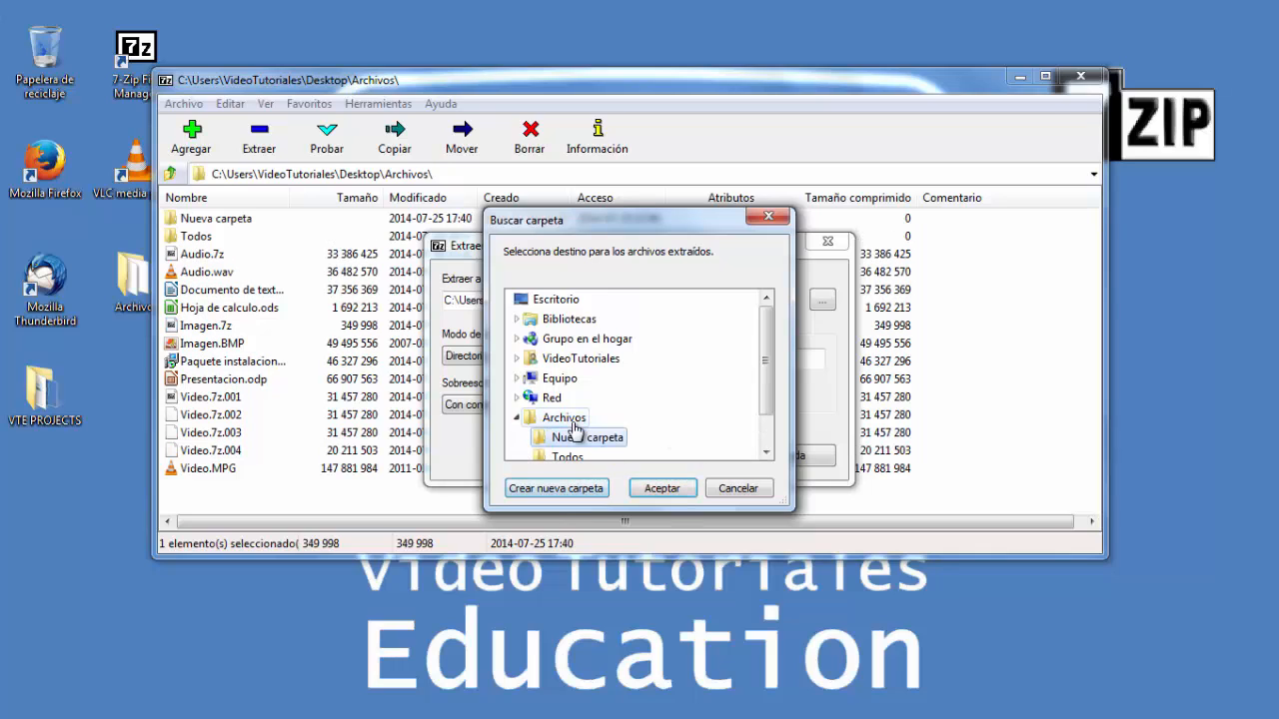
{"action": "key", "text": "Return"}
{"action": "left_click", "coordinate": [662, 488]}
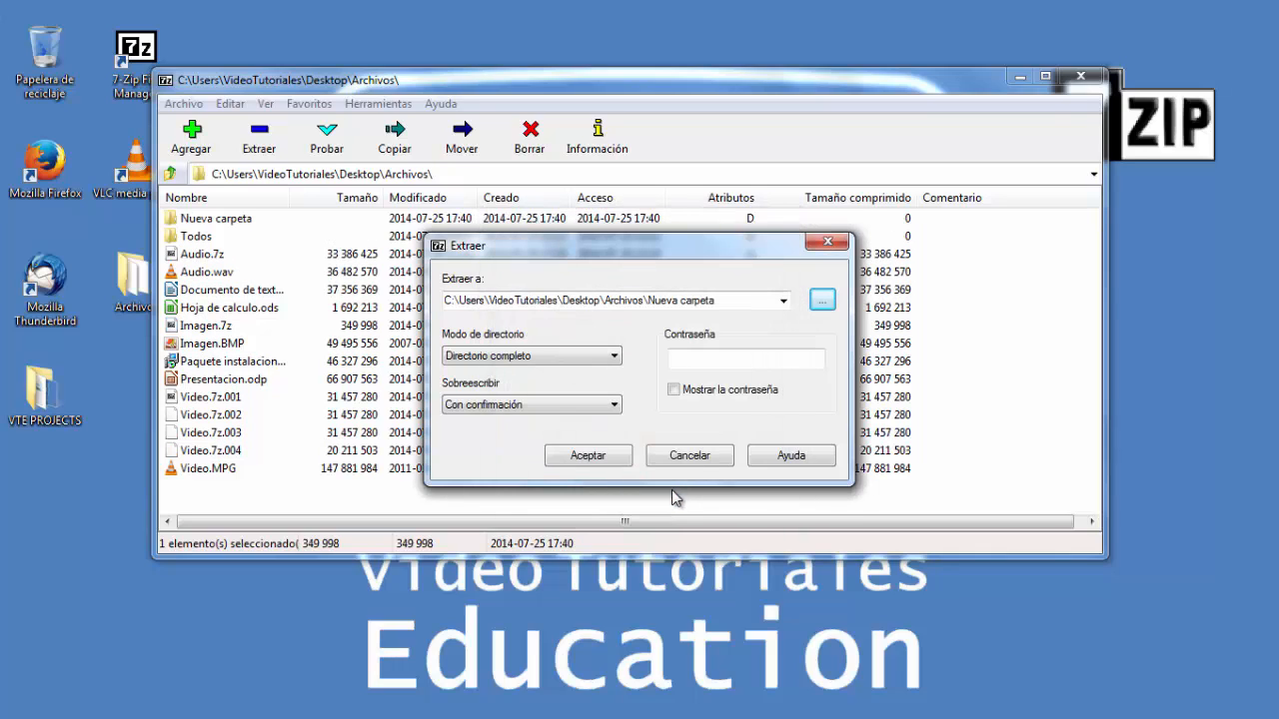
{"action": "left_click", "coordinate": [587, 456]}
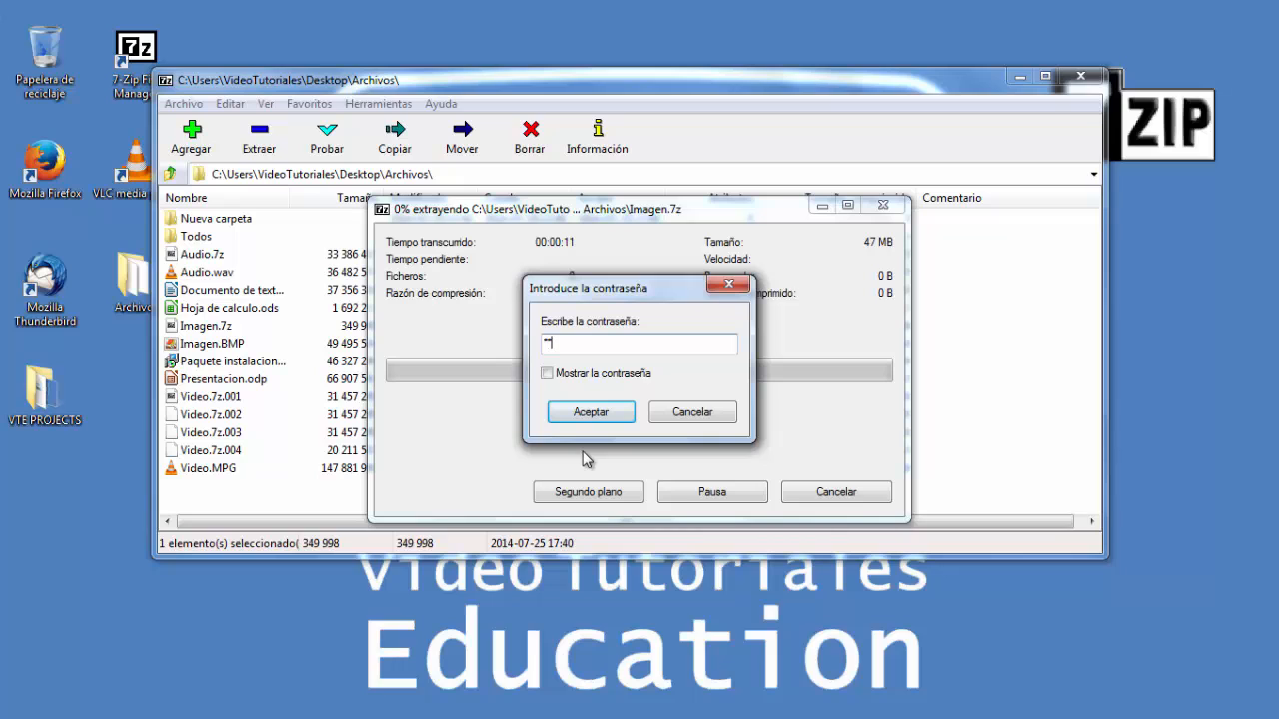
{"action": "left_click", "coordinate": [588, 414]}
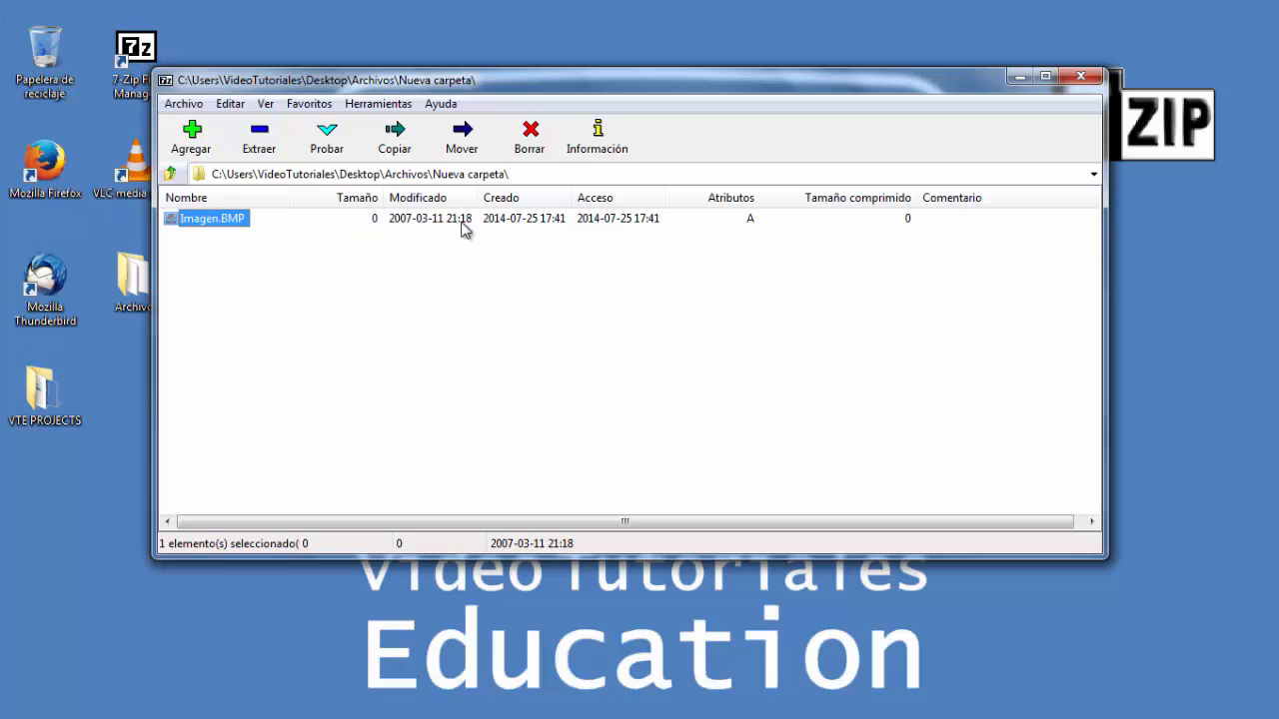
- Delete the extracted Imagen.BMP from Nueva carpeta to the recycle bin
{"action": "left_click", "coordinate": [533, 160]}
{"action": "left_click", "coordinate": [711, 448]}
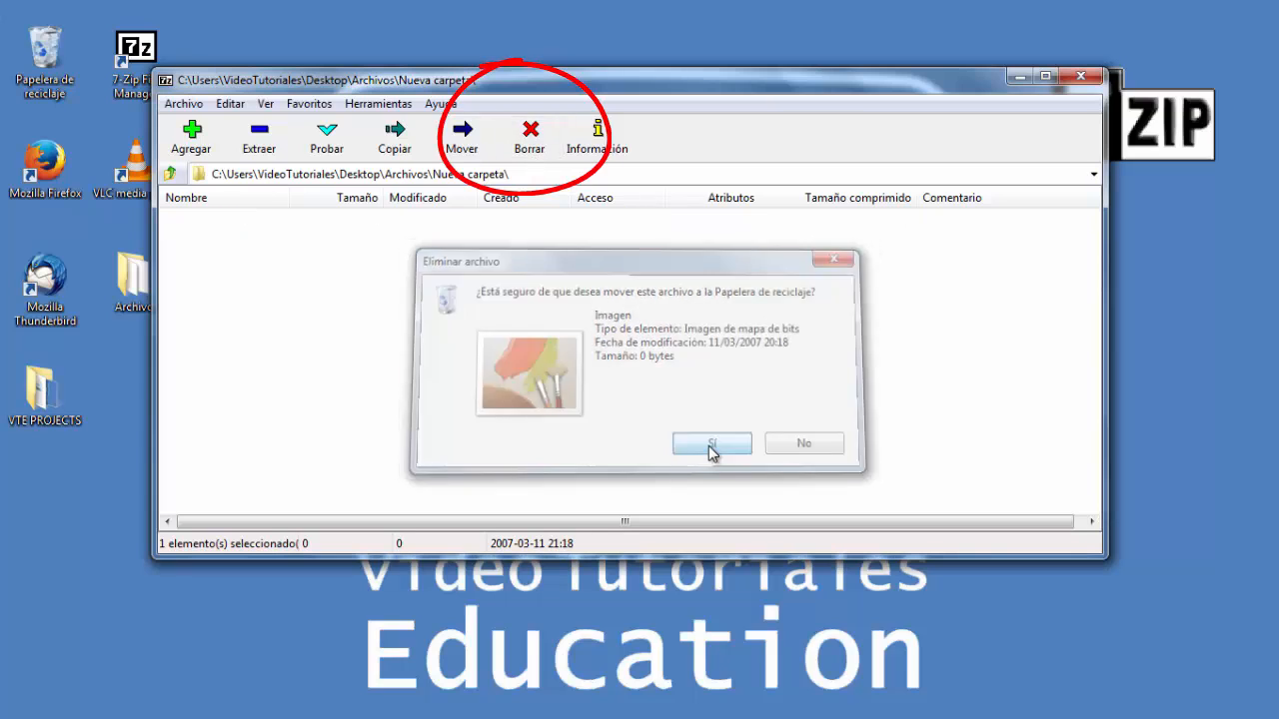
- Extract Imagen.7z from Archivos into Nueva carpeta, entering the archive password
{"action": "left_click", "coordinate": [171, 174]}
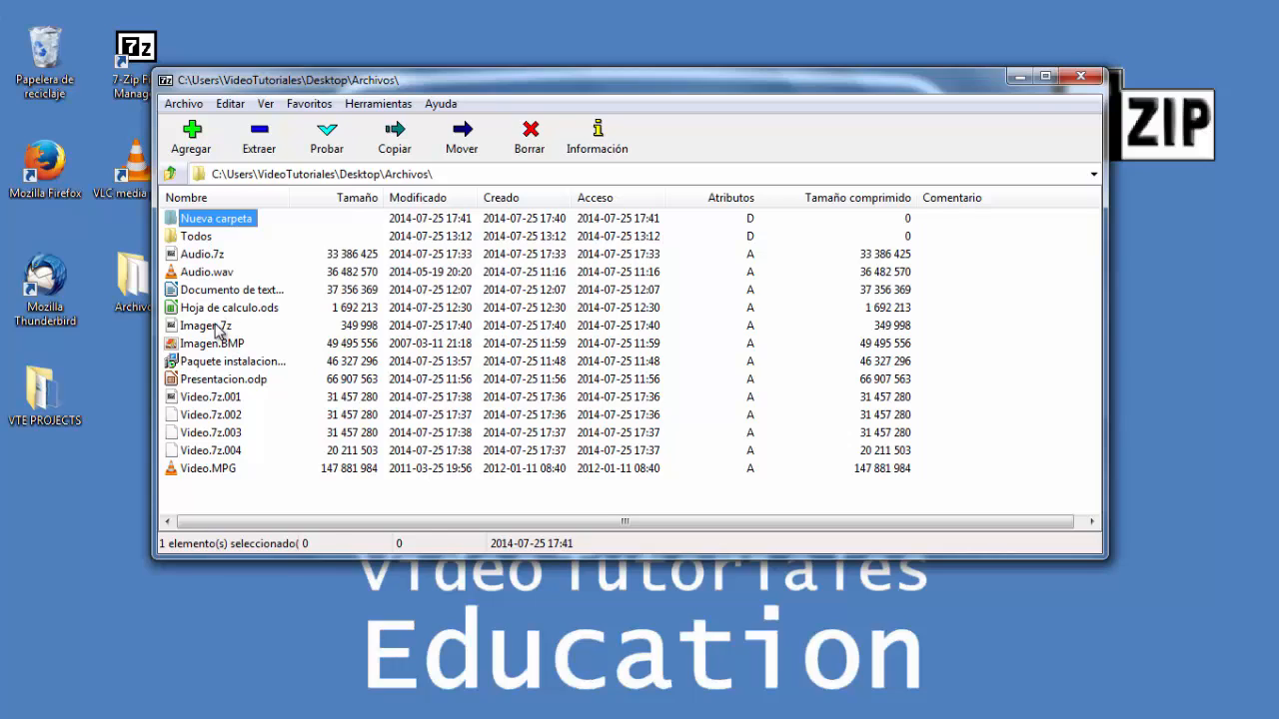
{"action": "left_click", "coordinate": [210, 325]}
{"action": "left_click", "coordinate": [262, 145]}
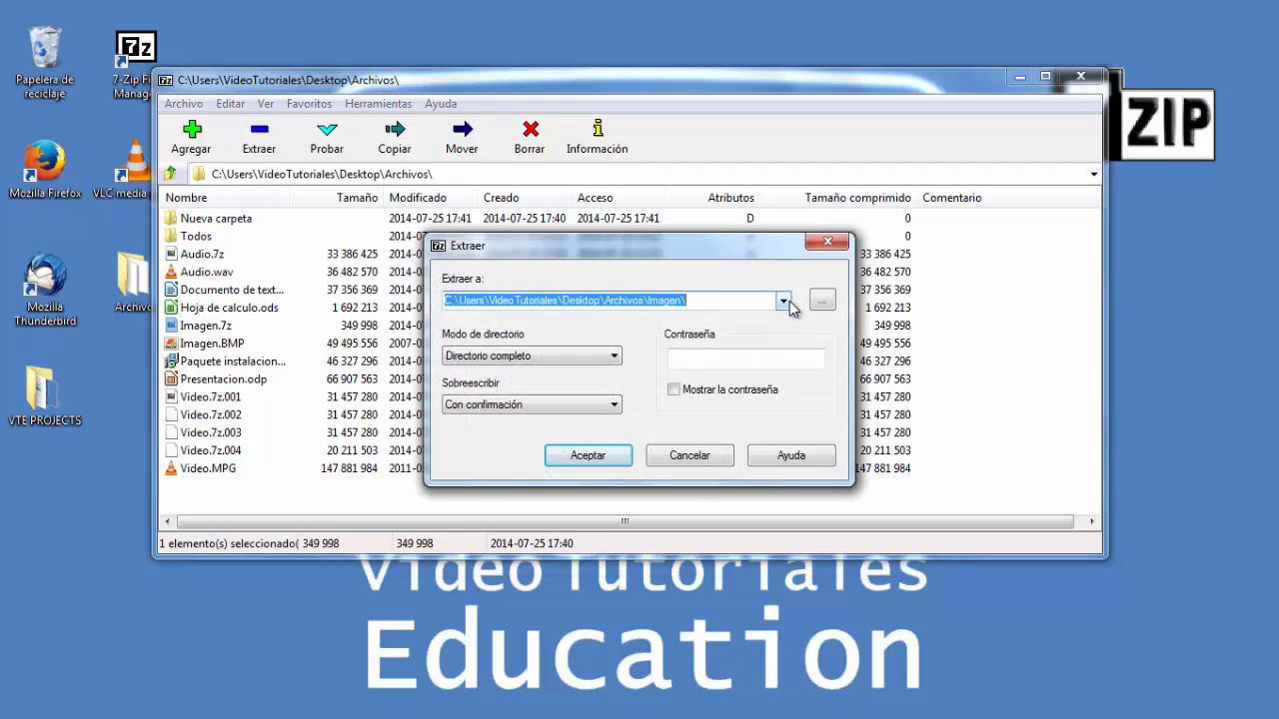
{"action": "left_click", "coordinate": [782, 301]}
{"action": "left_click", "coordinate": [721, 330]}
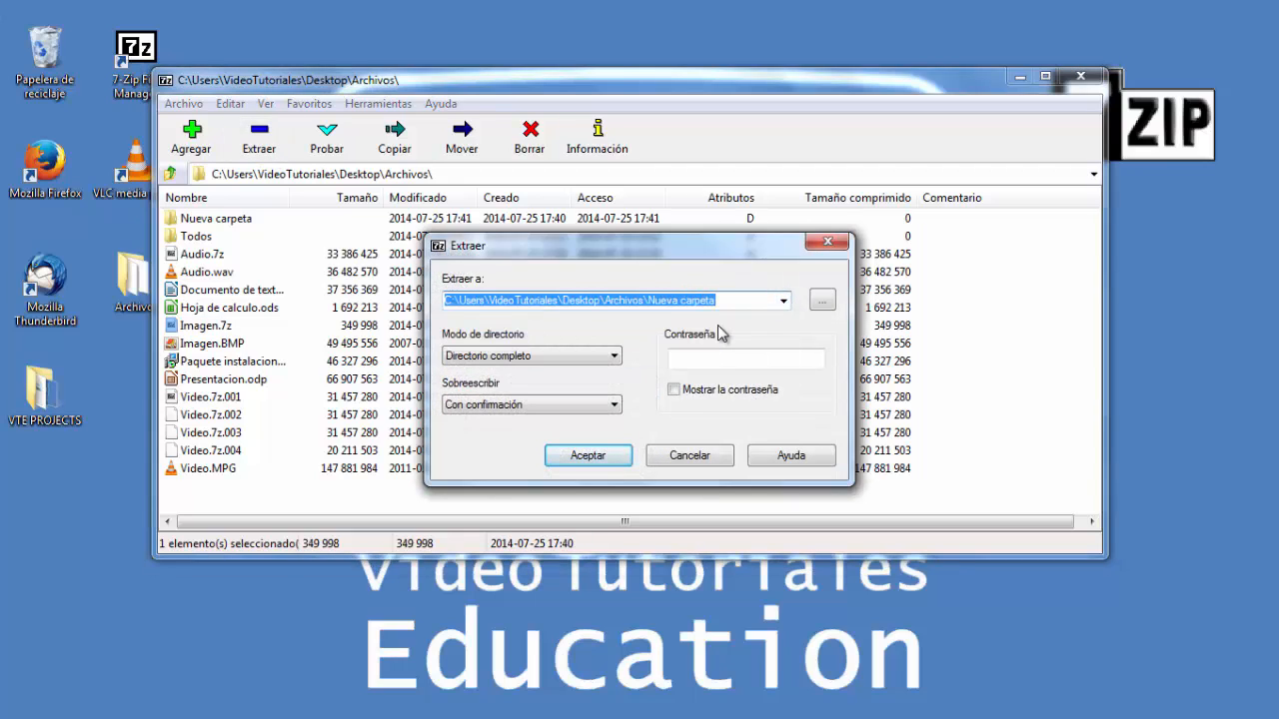
{"action": "left_click", "coordinate": [697, 360]}
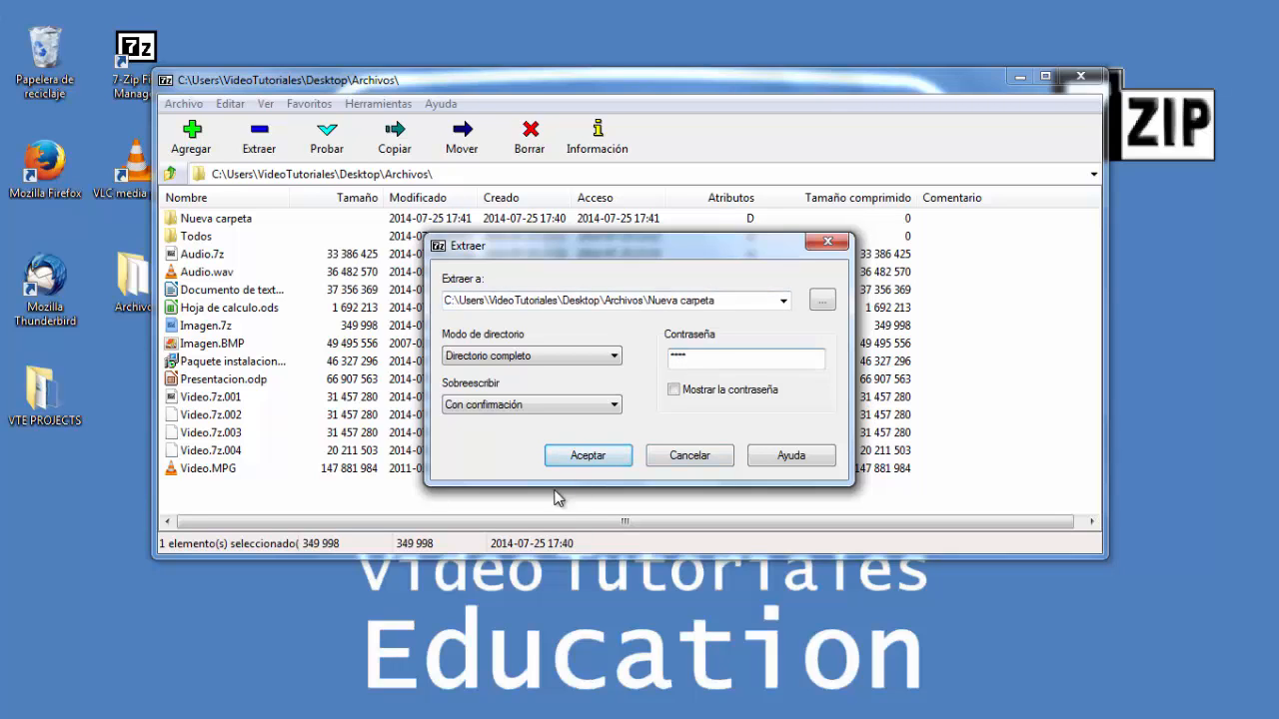
{"action": "left_click", "coordinate": [572, 460]}
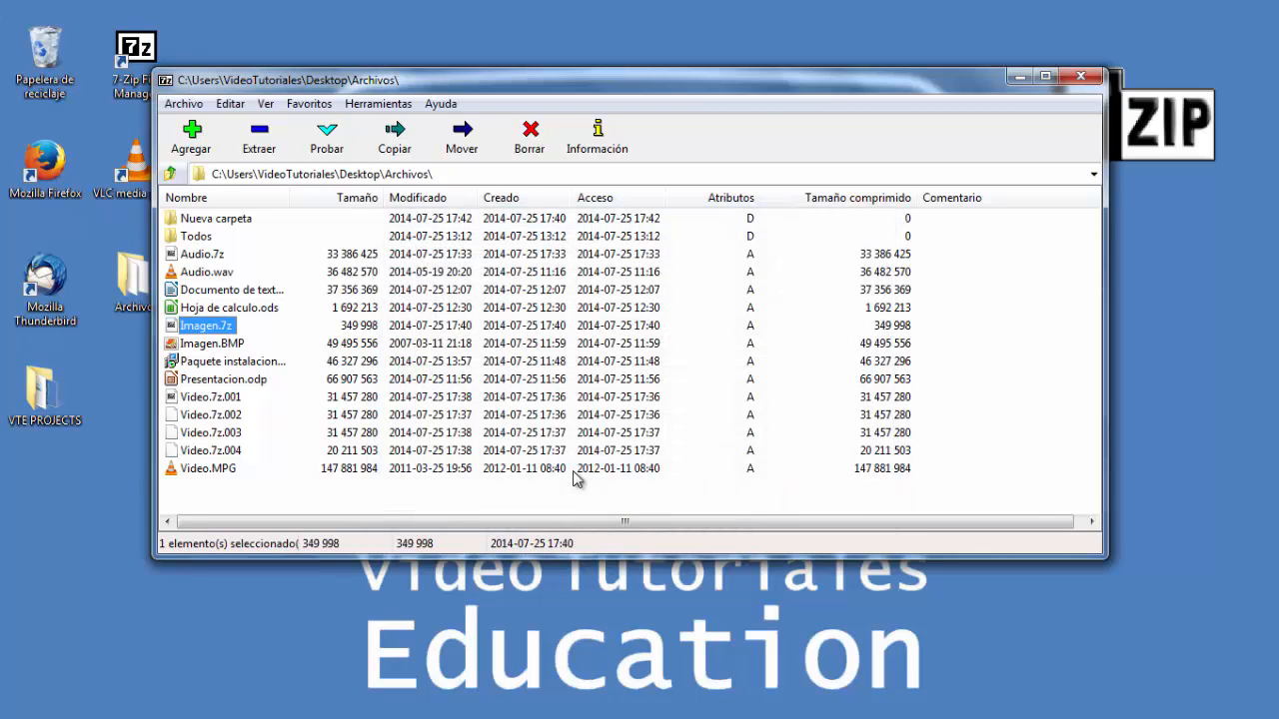
- Open Nueva carpeta and send the extracted Imagen.BMP to the recycle bin
{"action": "double_click", "coordinate": [198, 221]}
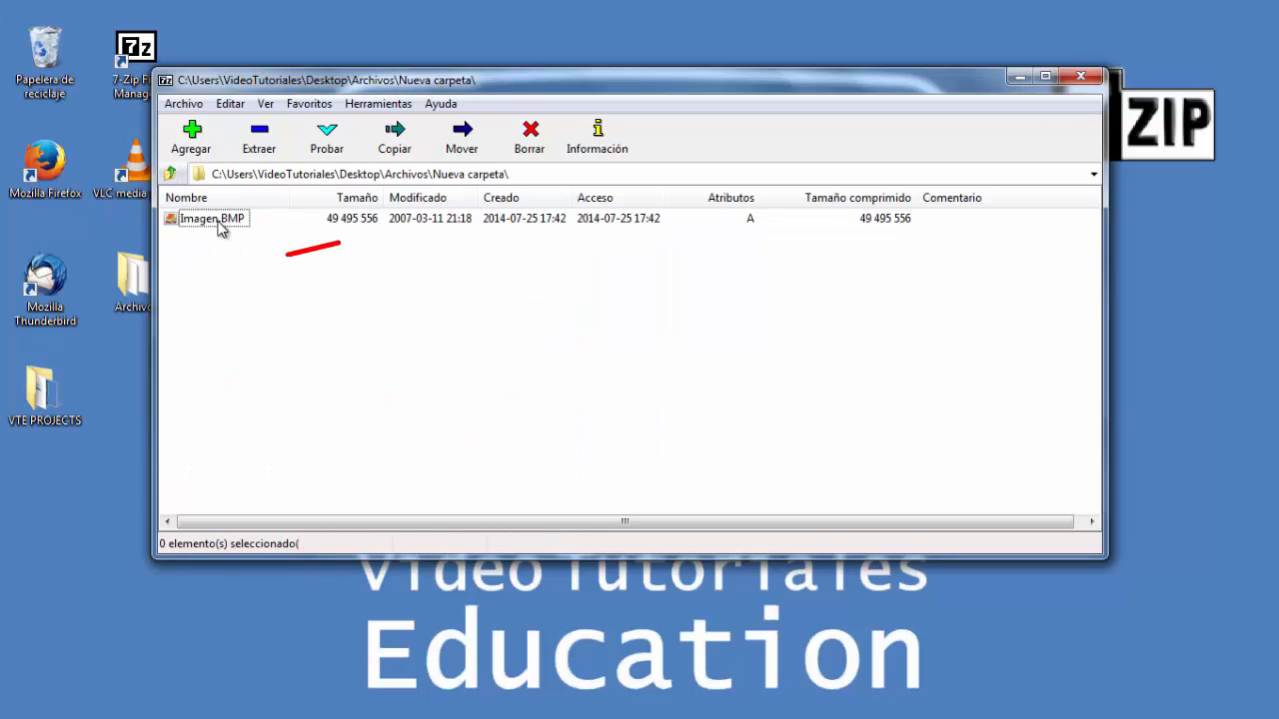
{"action": "left_click", "coordinate": [218, 224]}
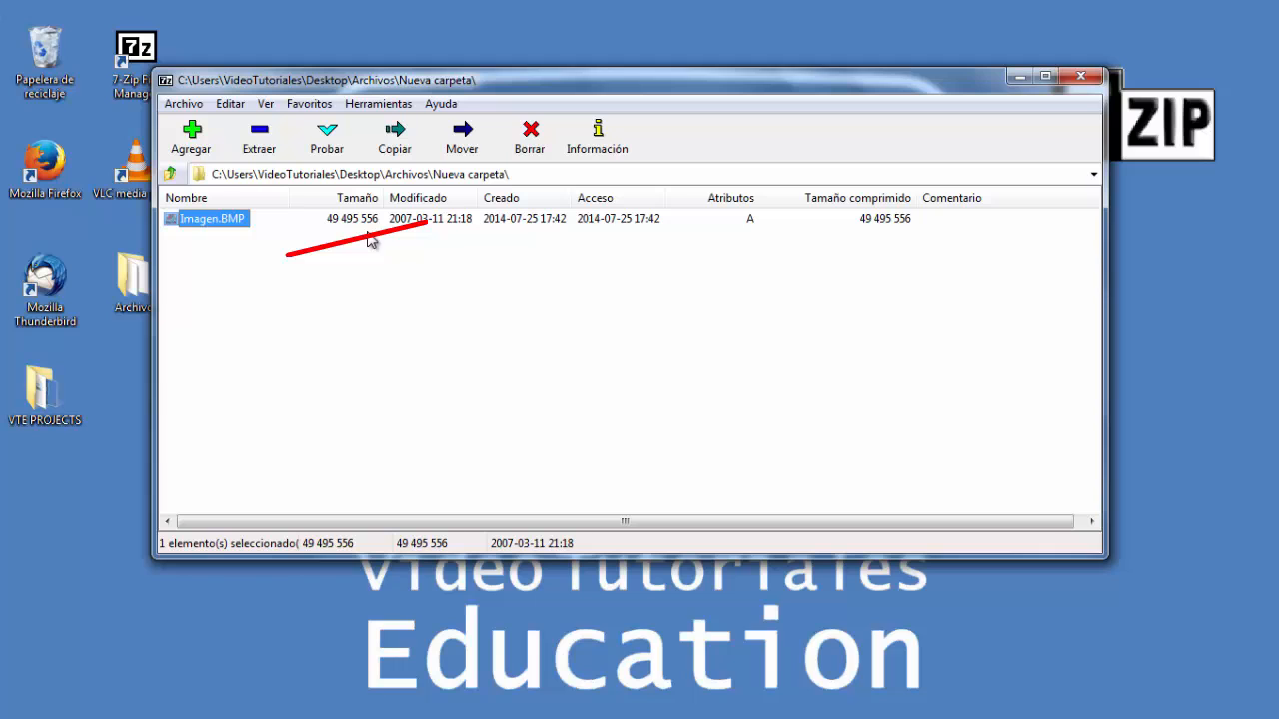
{"action": "left_click", "coordinate": [545, 145]}
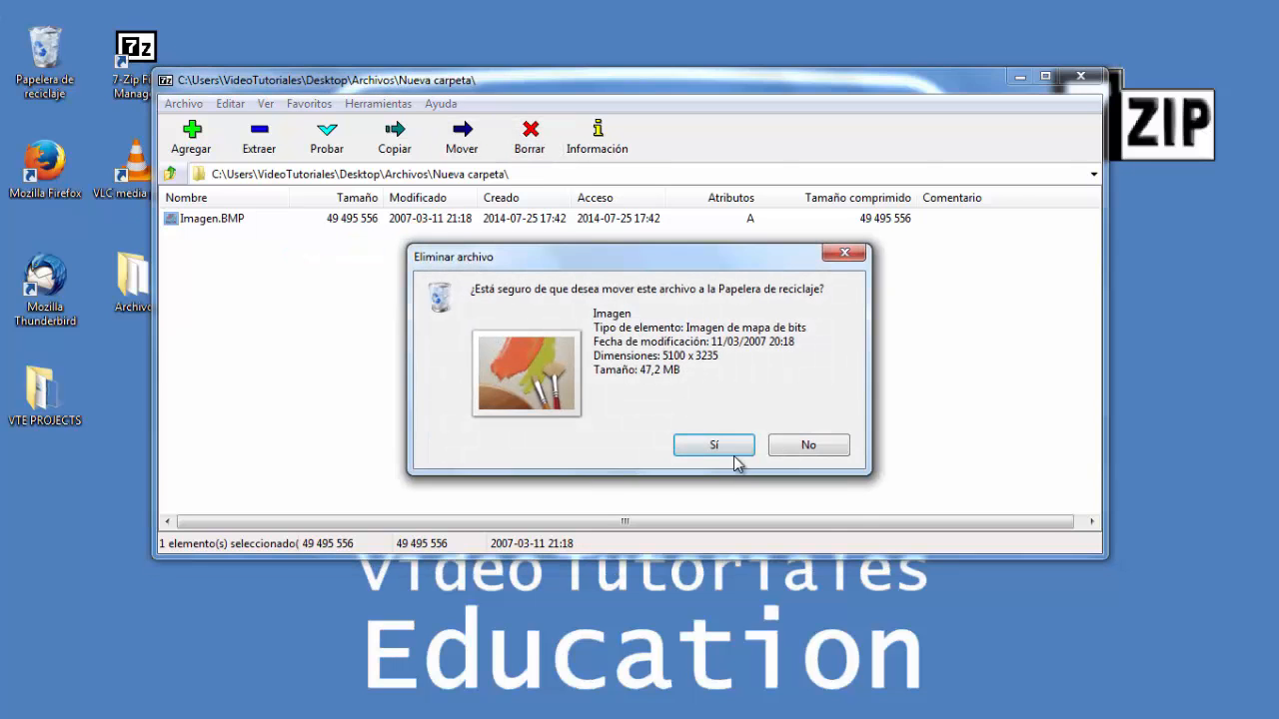
{"action": "left_click", "coordinate": [734, 456]}
- Back in Archivos, test the integrity of Audio.7z and close the test report
{"action": "left_click", "coordinate": [170, 174]}
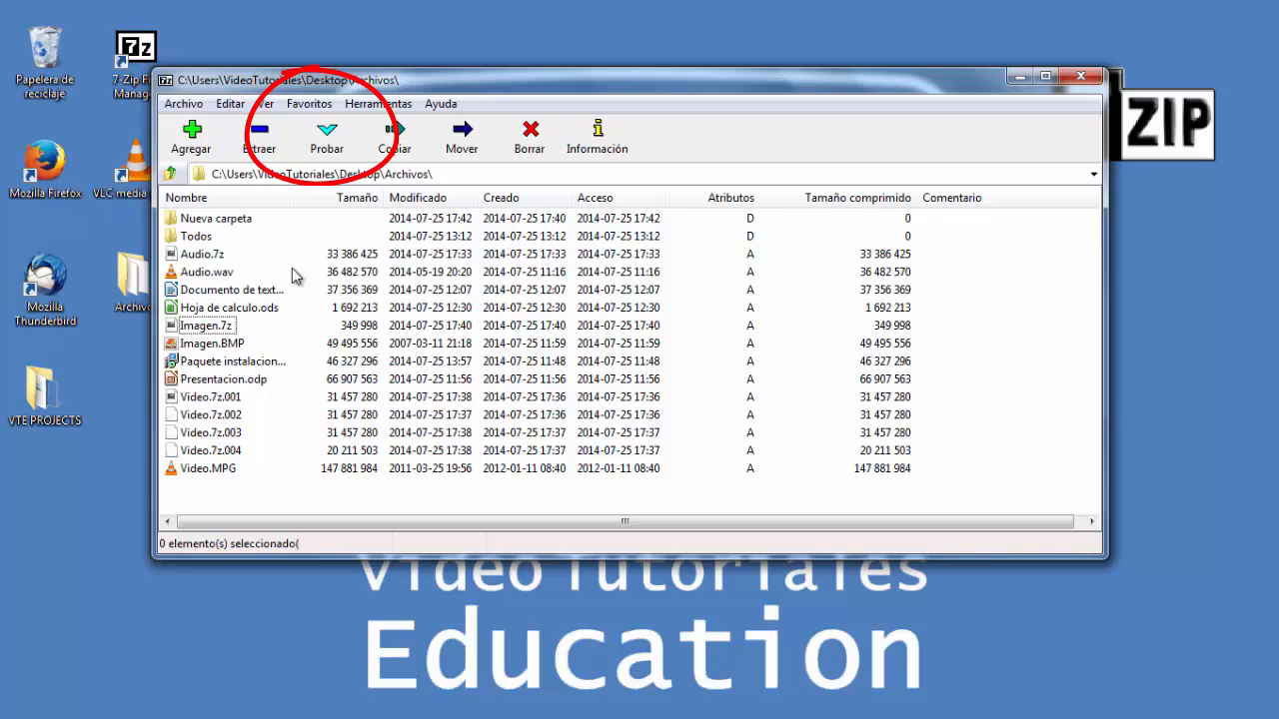
{"action": "left_click", "coordinate": [201, 256]}
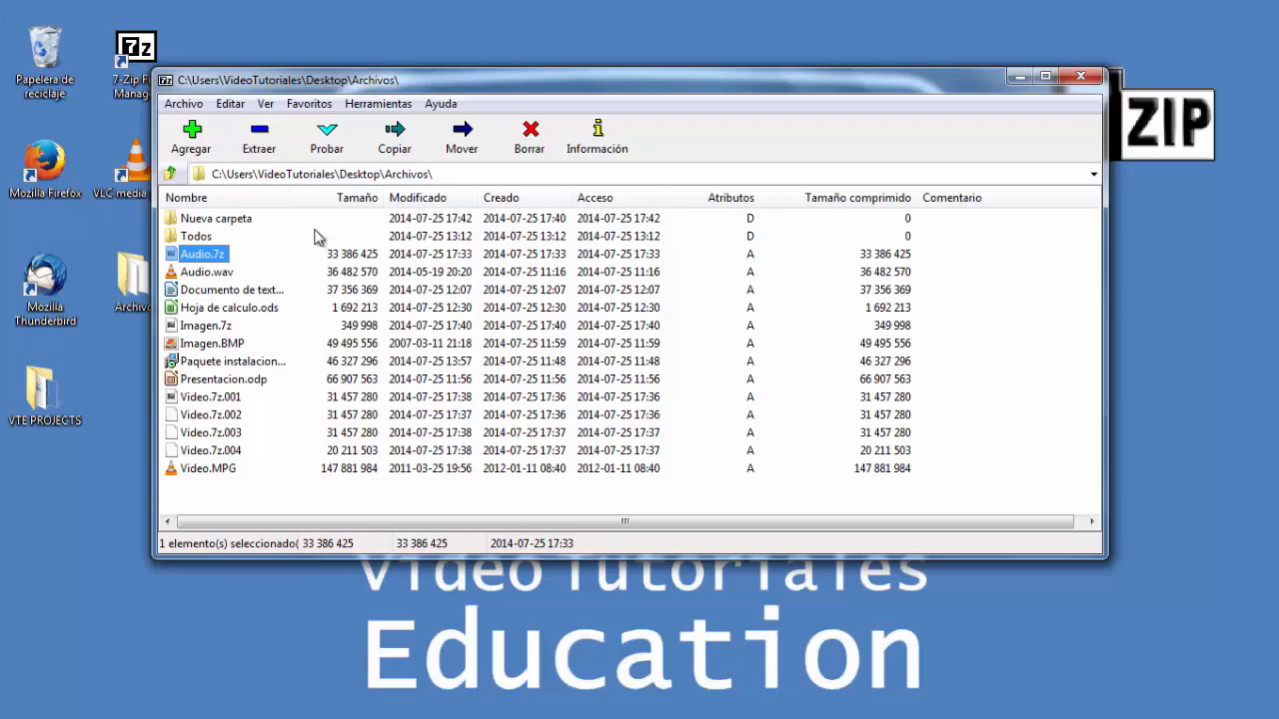
{"action": "left_click", "coordinate": [327, 138]}
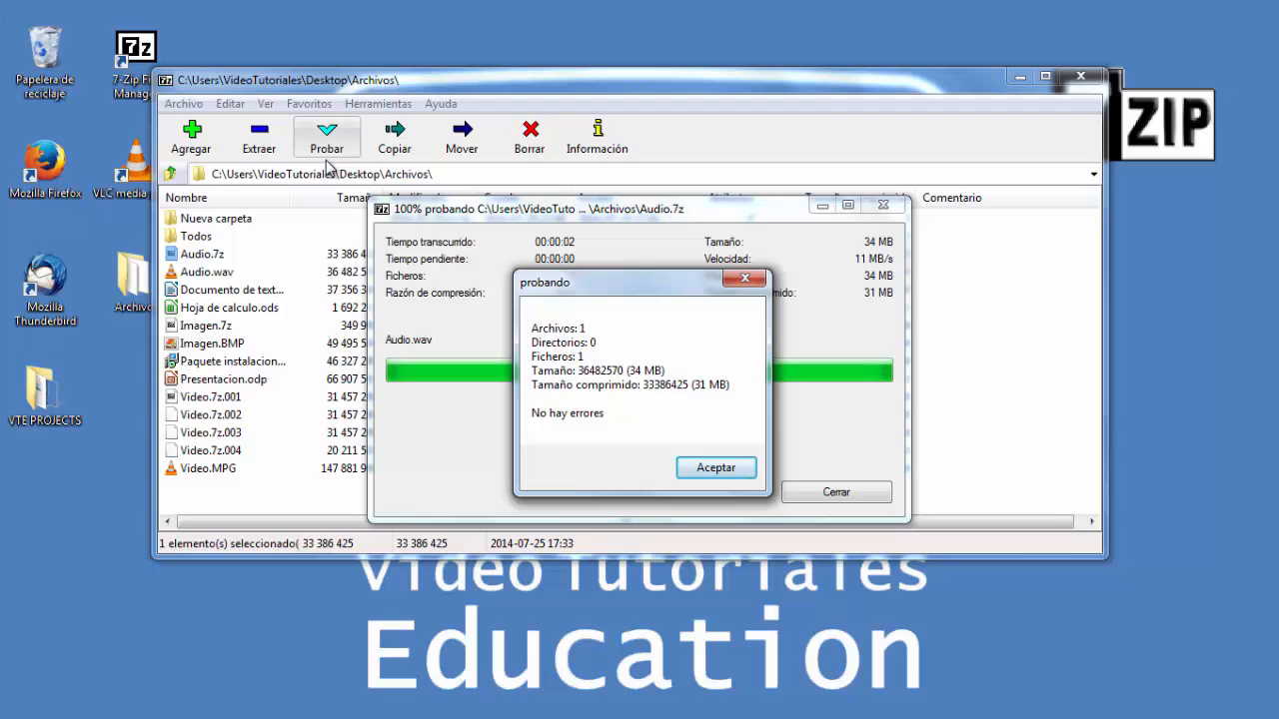
{"action": "left_click", "coordinate": [721, 470]}
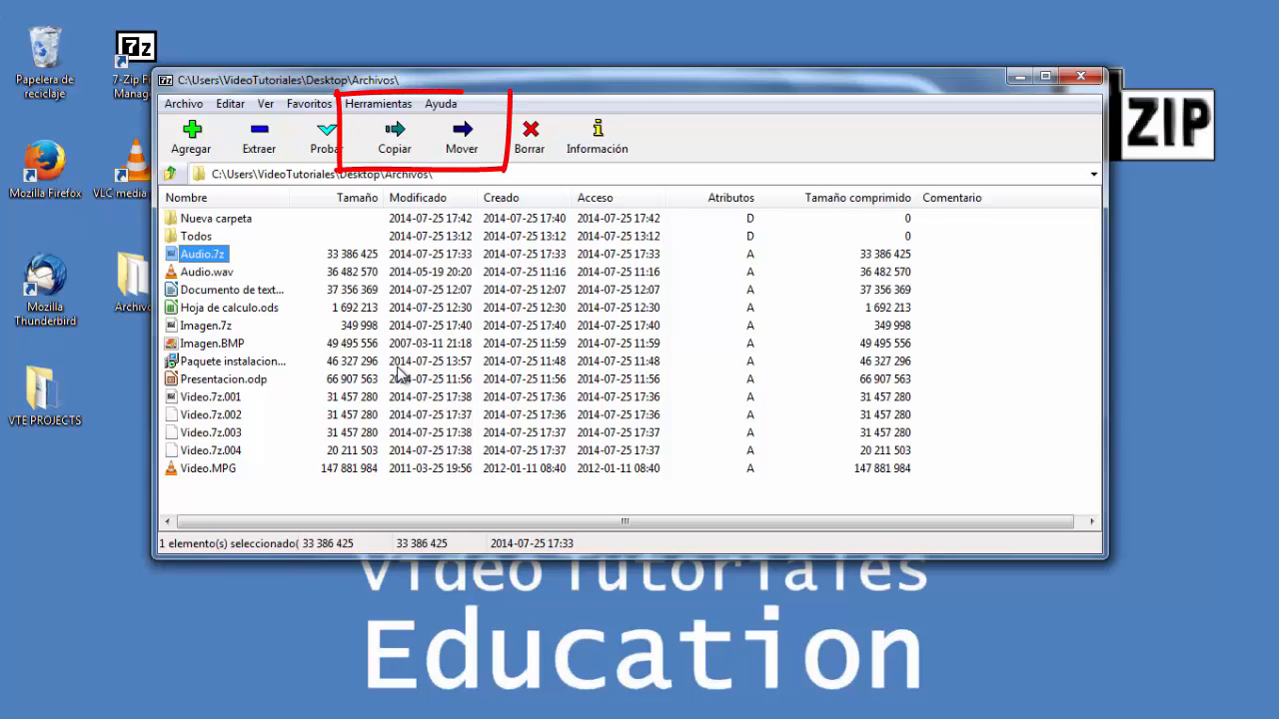
- Copy Presentacion.odp into Archivos\Nueva carpeta
{"action": "left_click", "coordinate": [242, 387]}
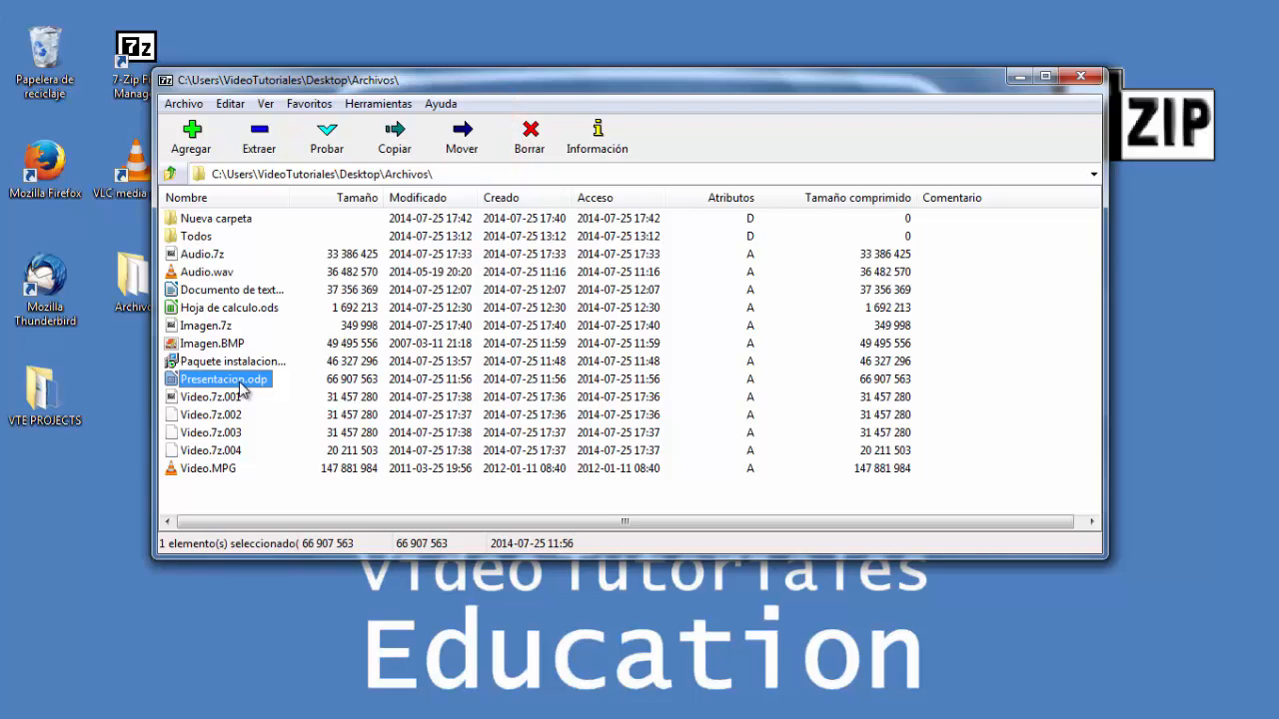
{"action": "left_click", "coordinate": [394, 150]}
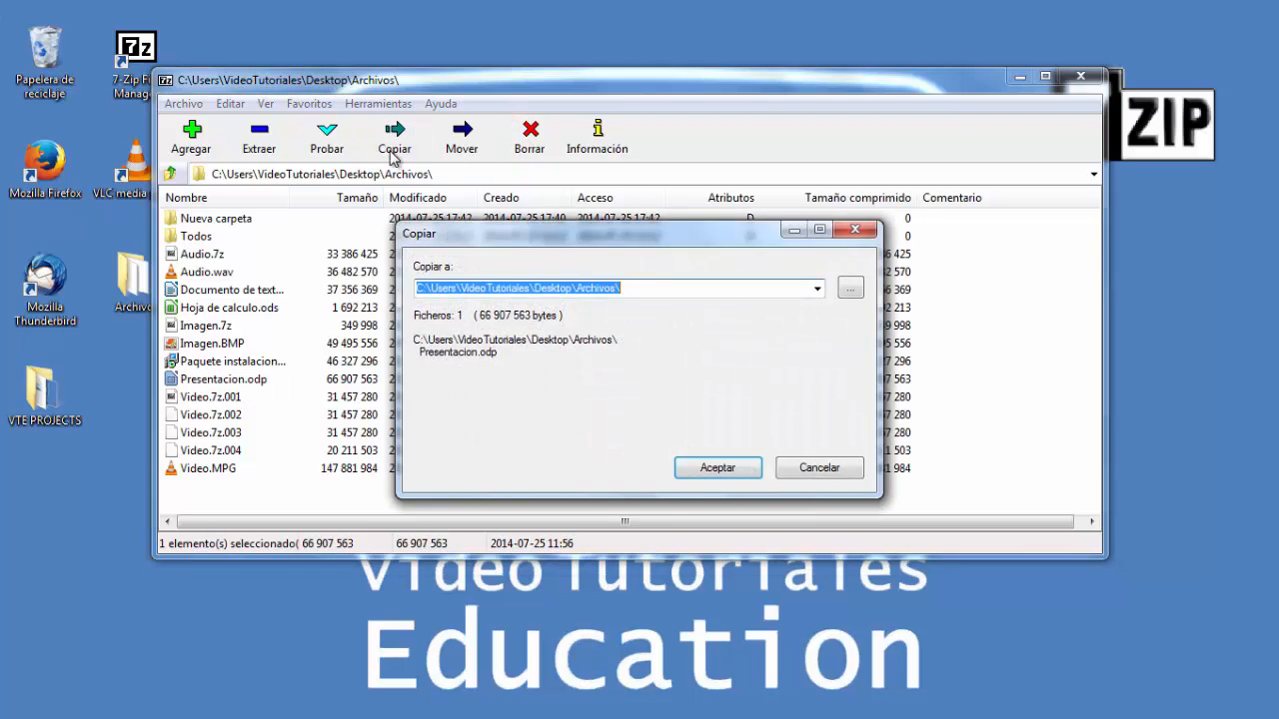
{"action": "left_click", "coordinate": [850, 289]}
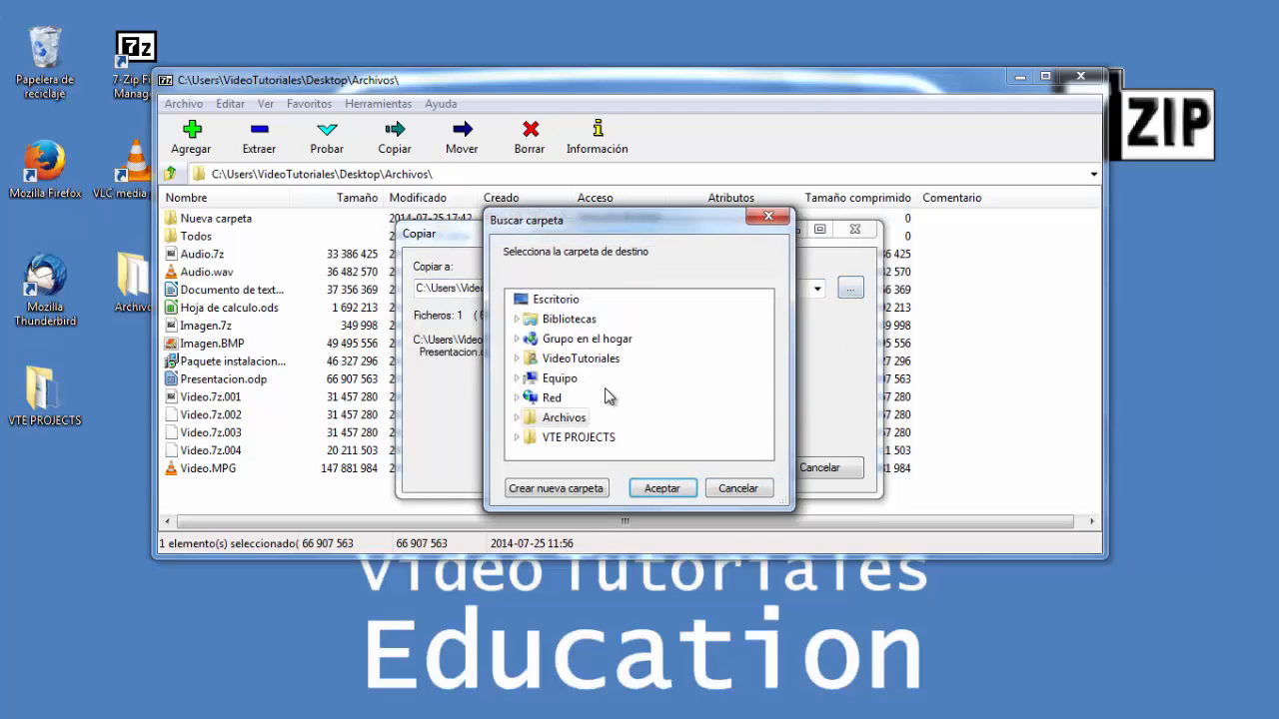
{"action": "left_click", "coordinate": [516, 419]}
{"action": "left_click", "coordinate": [585, 452]}
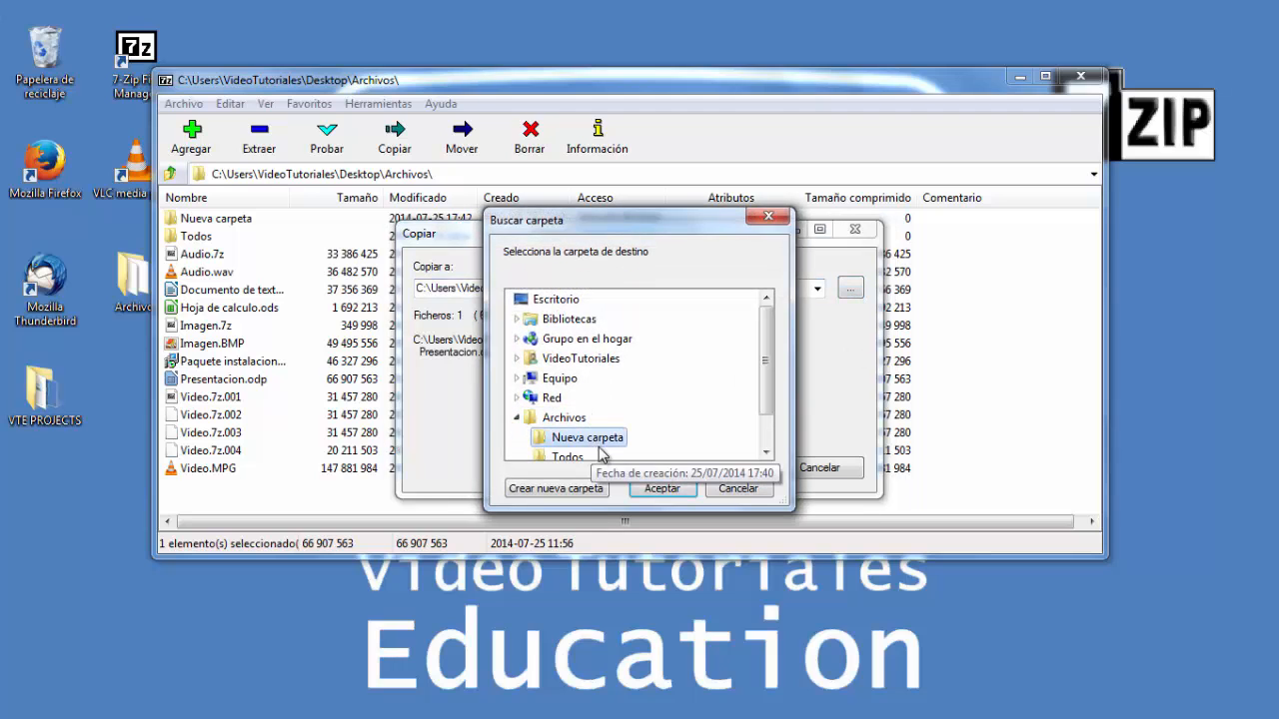
{"action": "left_click", "coordinate": [663, 487]}
{"action": "left_click", "coordinate": [719, 476]}
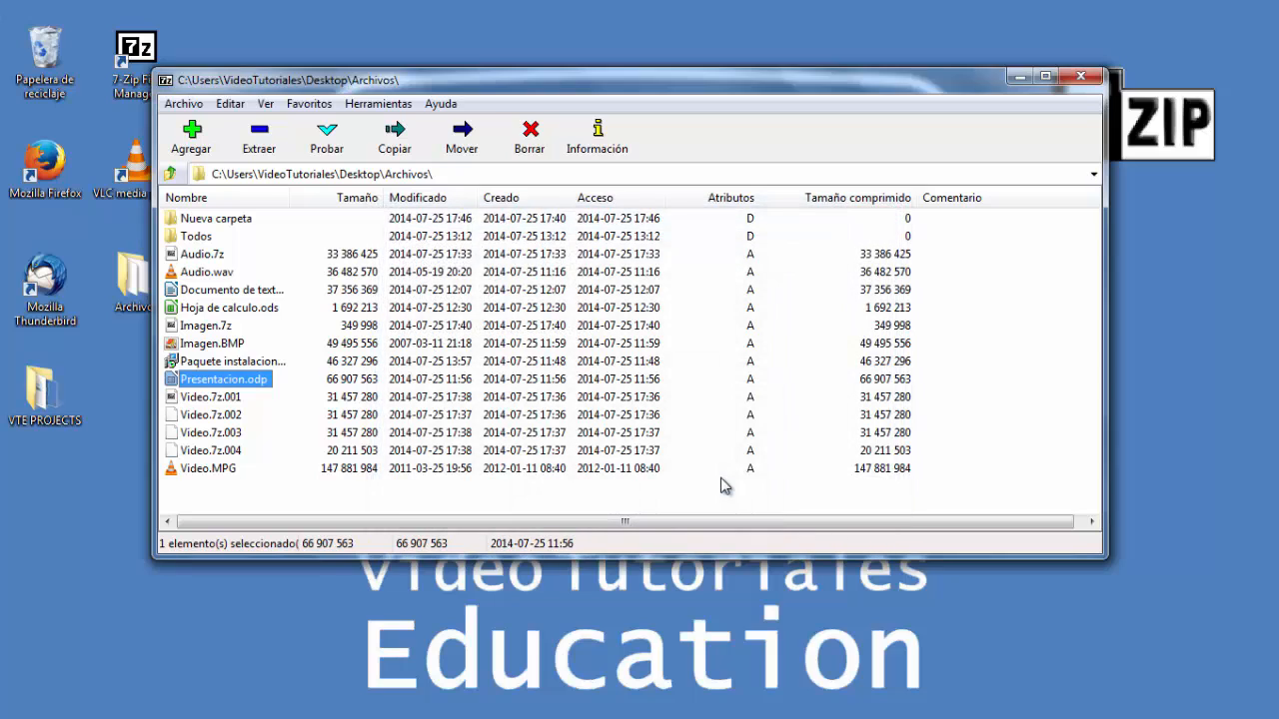
- Open Nueva carpeta to check the copied file, then return to Archivos
{"action": "double_click", "coordinate": [229, 221]}
{"action": "left_click", "coordinate": [230, 266]}
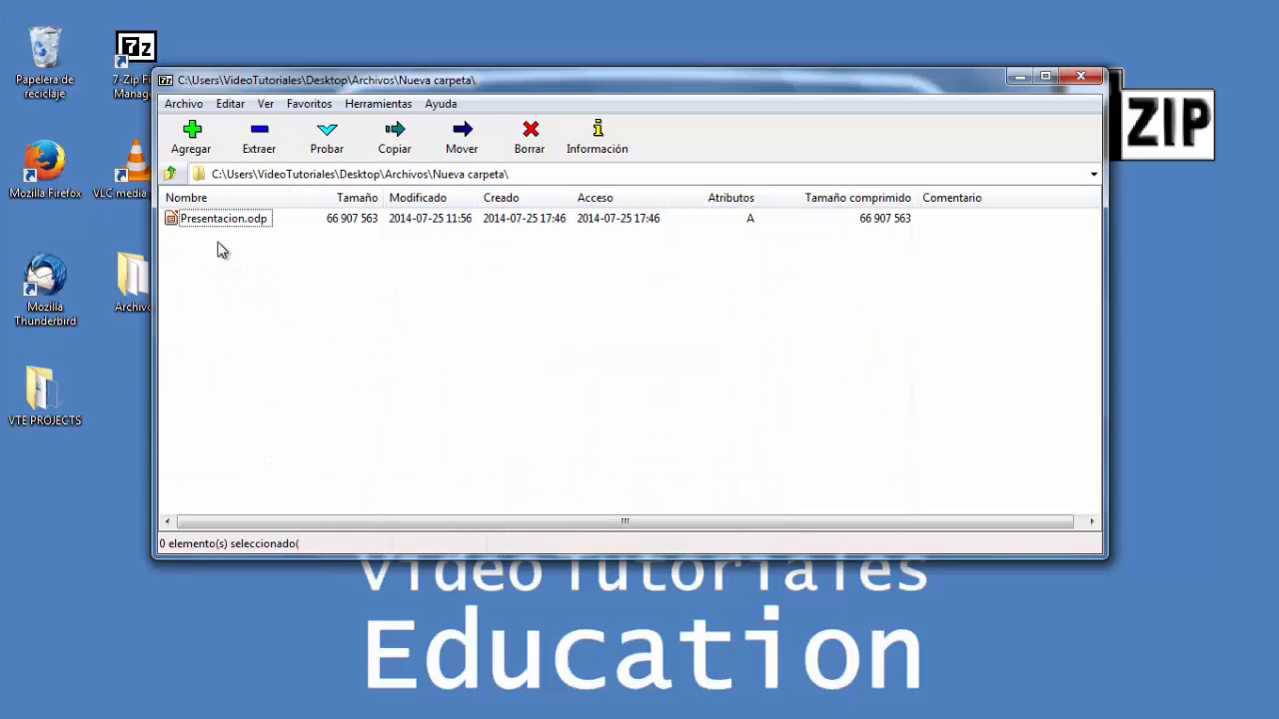
{"action": "left_click", "coordinate": [168, 175]}
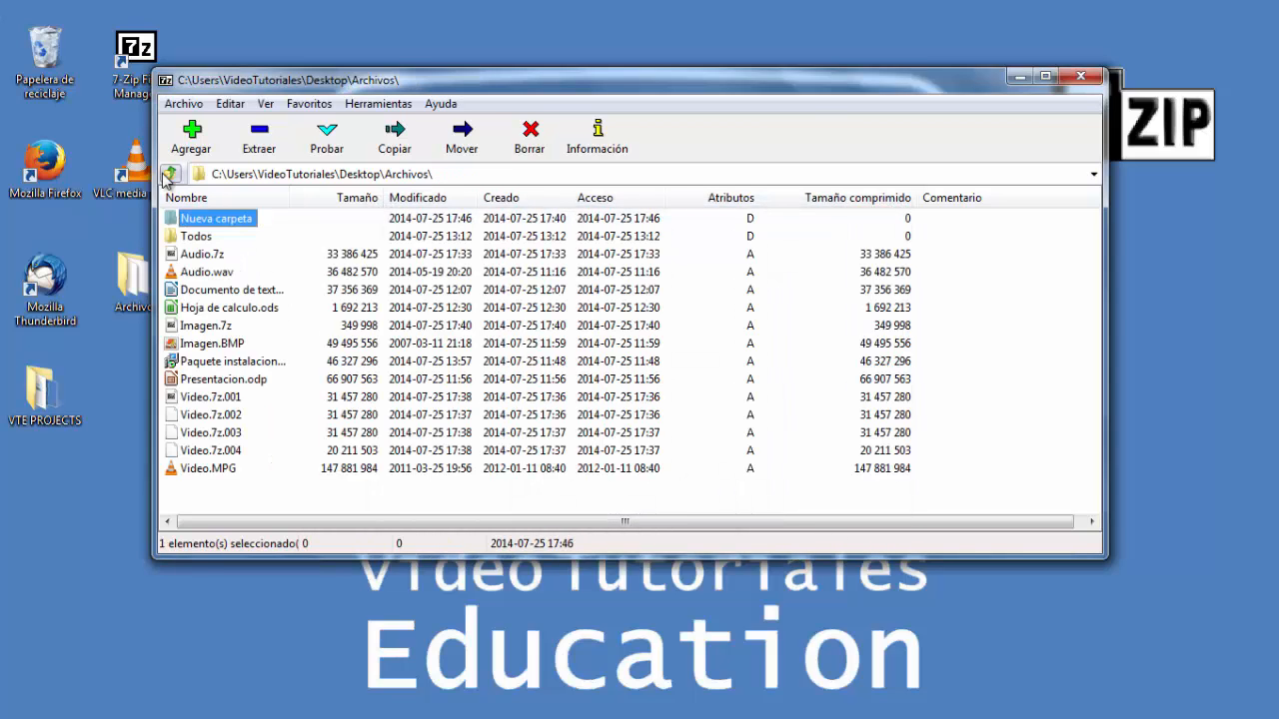
- Move Hoja de calculo.ods into Archivos\Nueva carpeta
{"action": "left_click", "coordinate": [236, 309]}
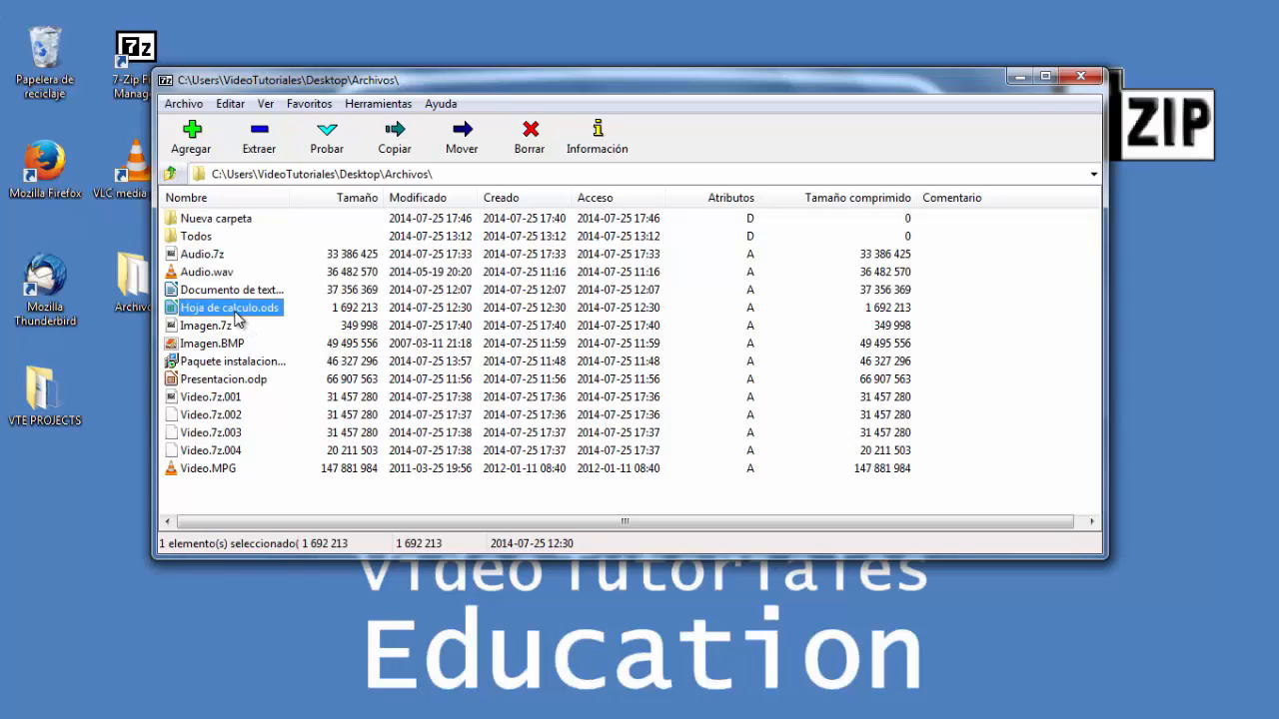
{"action": "left_click", "coordinate": [461, 140]}
{"action": "left_click", "coordinate": [850, 291]}
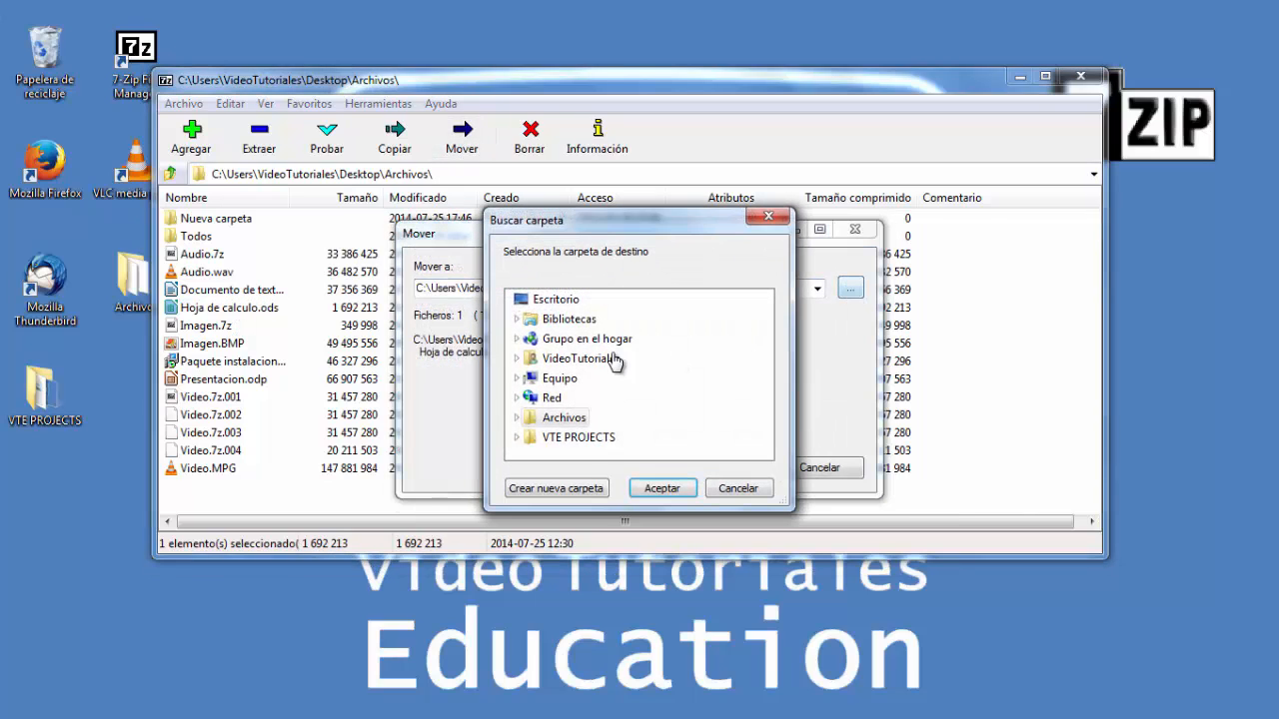
{"action": "left_click", "coordinate": [589, 439]}
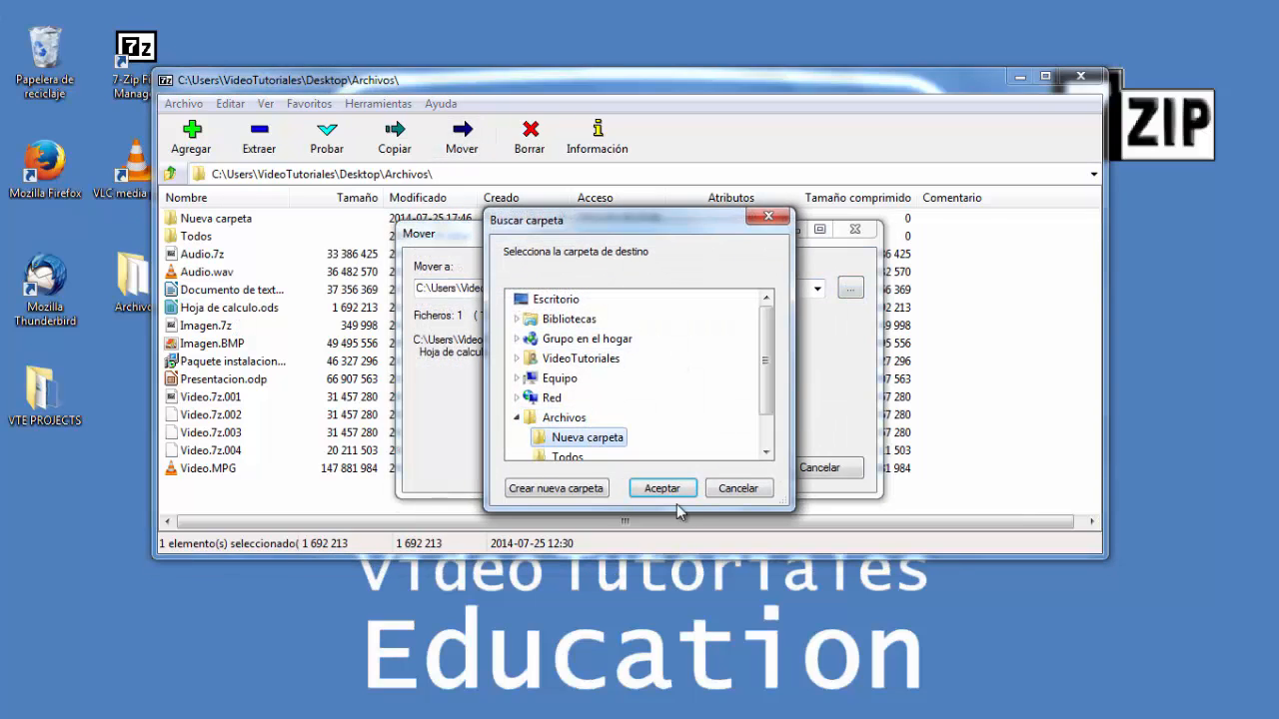
{"action": "left_click", "coordinate": [671, 488]}
{"action": "left_click", "coordinate": [717, 468]}
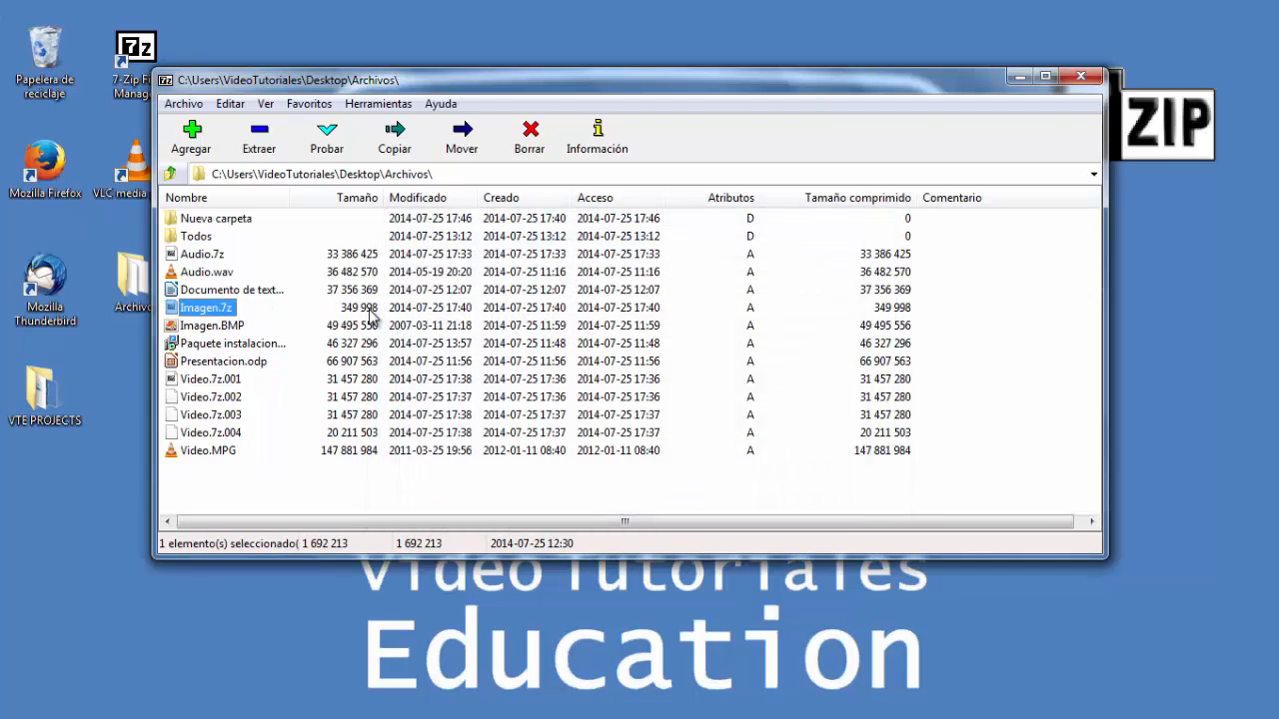
- Open Nueva carpeta to check the moved file, then return to Archivos
{"action": "double_click", "coordinate": [241, 220]}
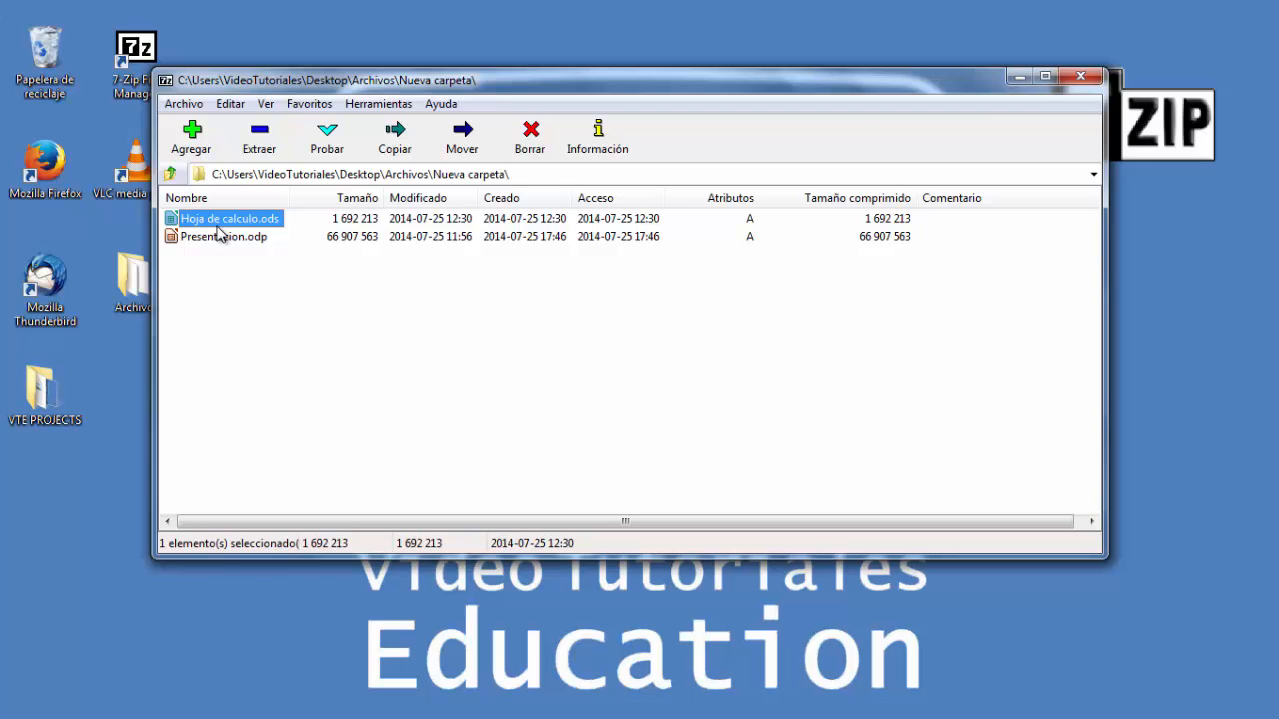
{"action": "left_click", "coordinate": [169, 173]}
{"action": "left_click", "coordinate": [192, 146]}
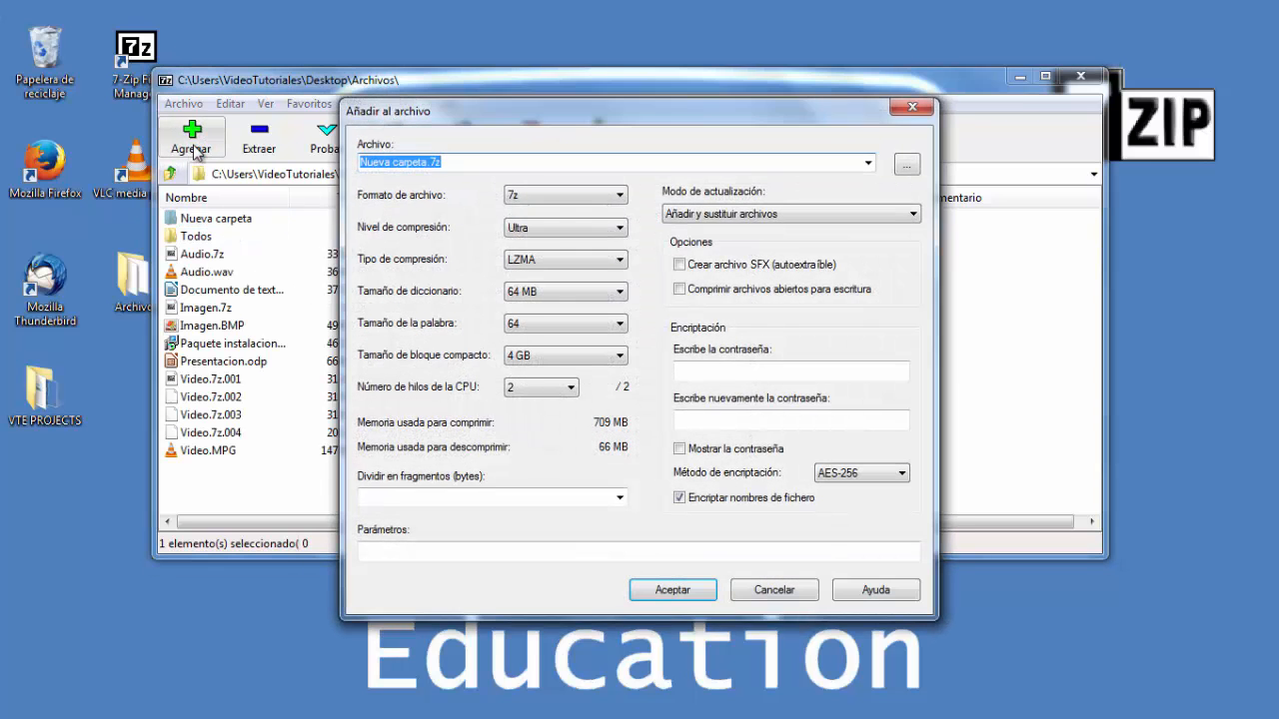
{"action": "left_click", "coordinate": [766, 589]}
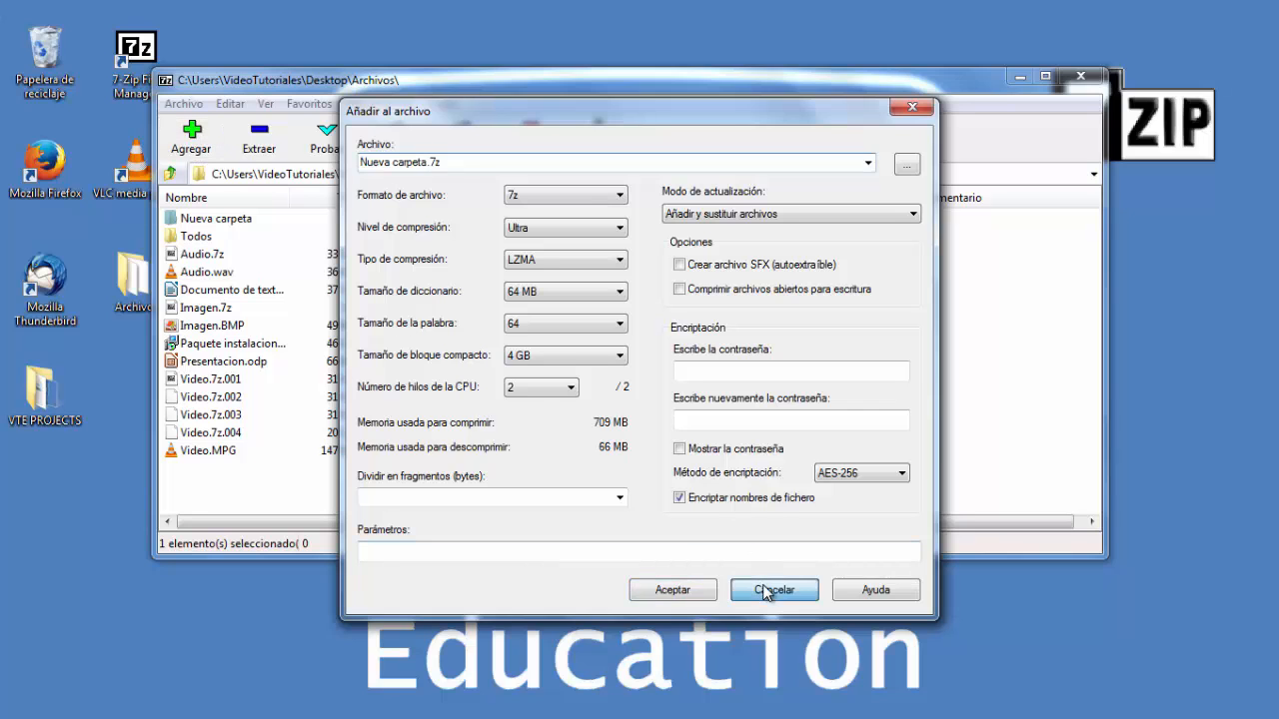
{"action": "left_click", "coordinate": [183, 104]}
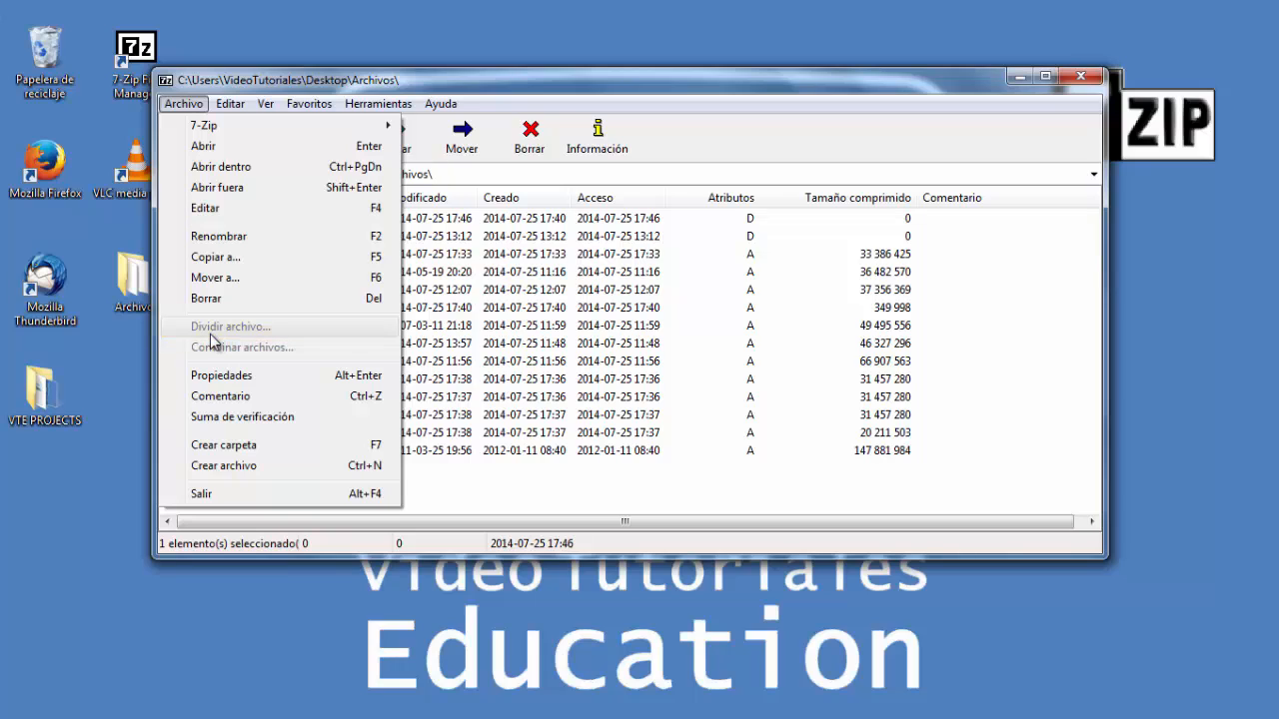
{"action": "left_click", "coordinate": [482, 290]}
{"action": "left_click", "coordinate": [481, 290]}
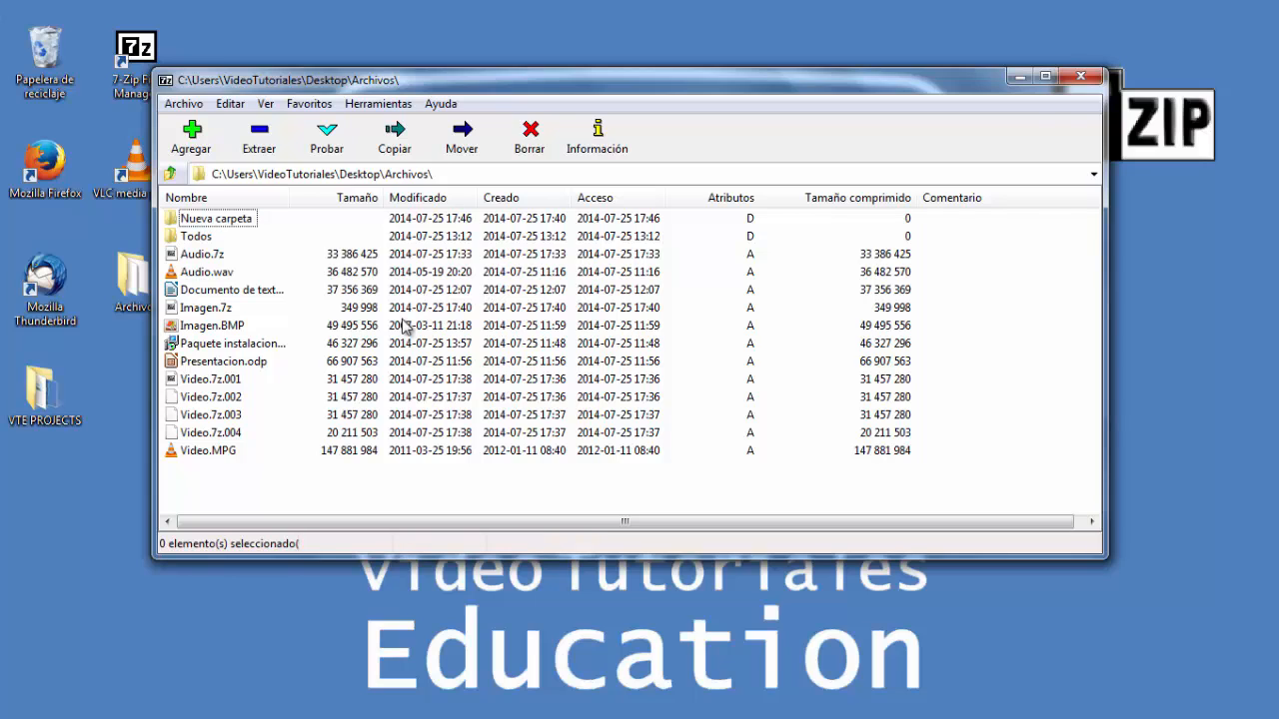
- Compress Documento de texto.odt as a self-extracting archive Documento de texto.exe
{"action": "left_click", "coordinate": [204, 291]}
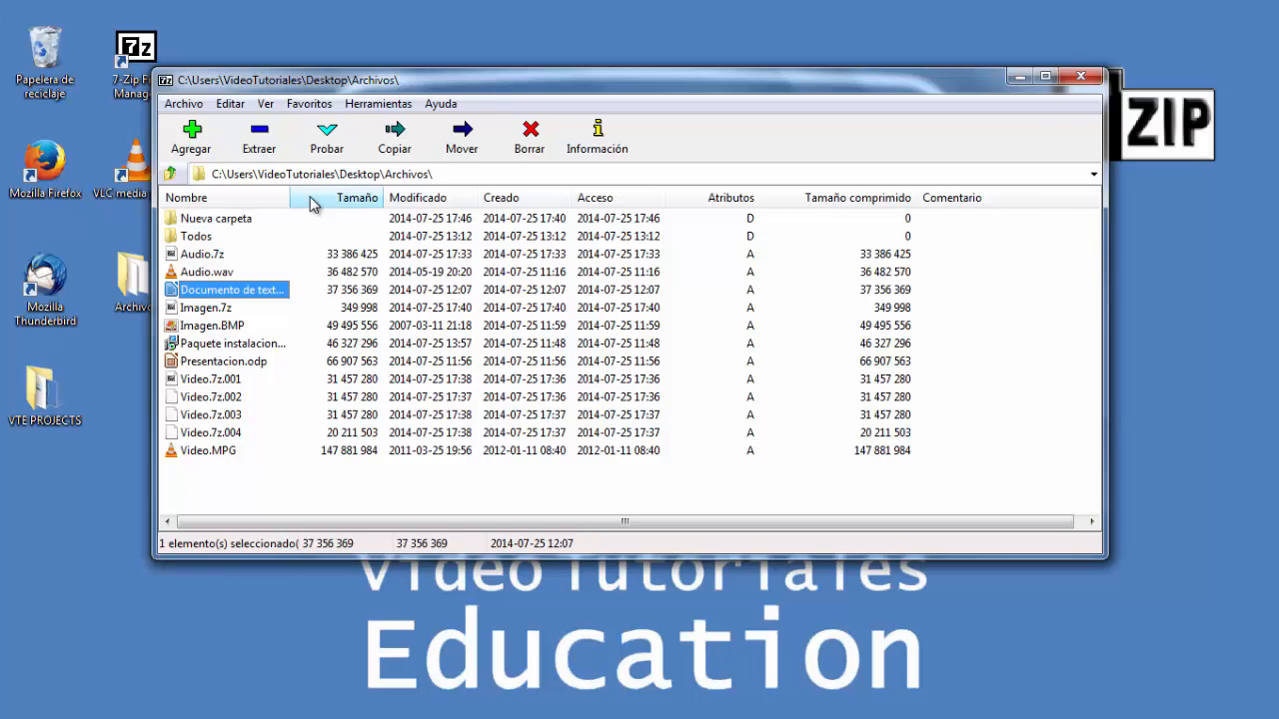
{"action": "left_click_drag", "start_coordinate": [290, 198], "coordinate": [332, 200]}
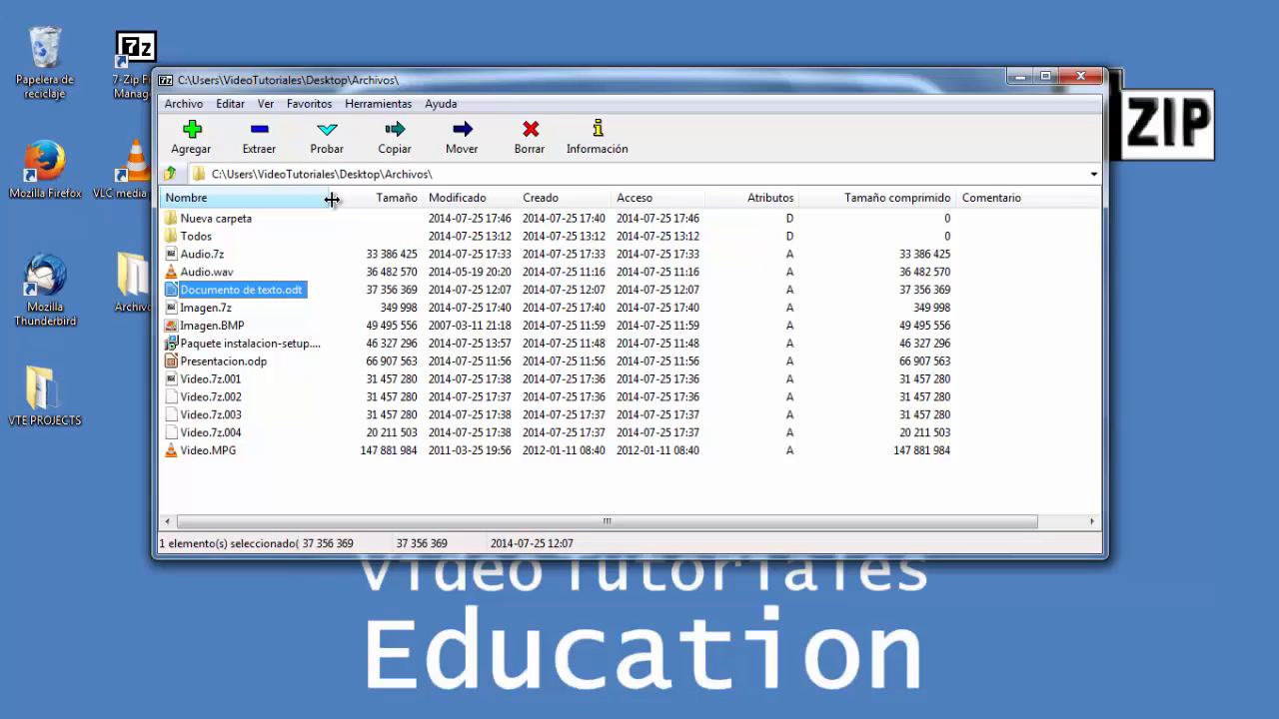
{"action": "left_click", "coordinate": [190, 140]}
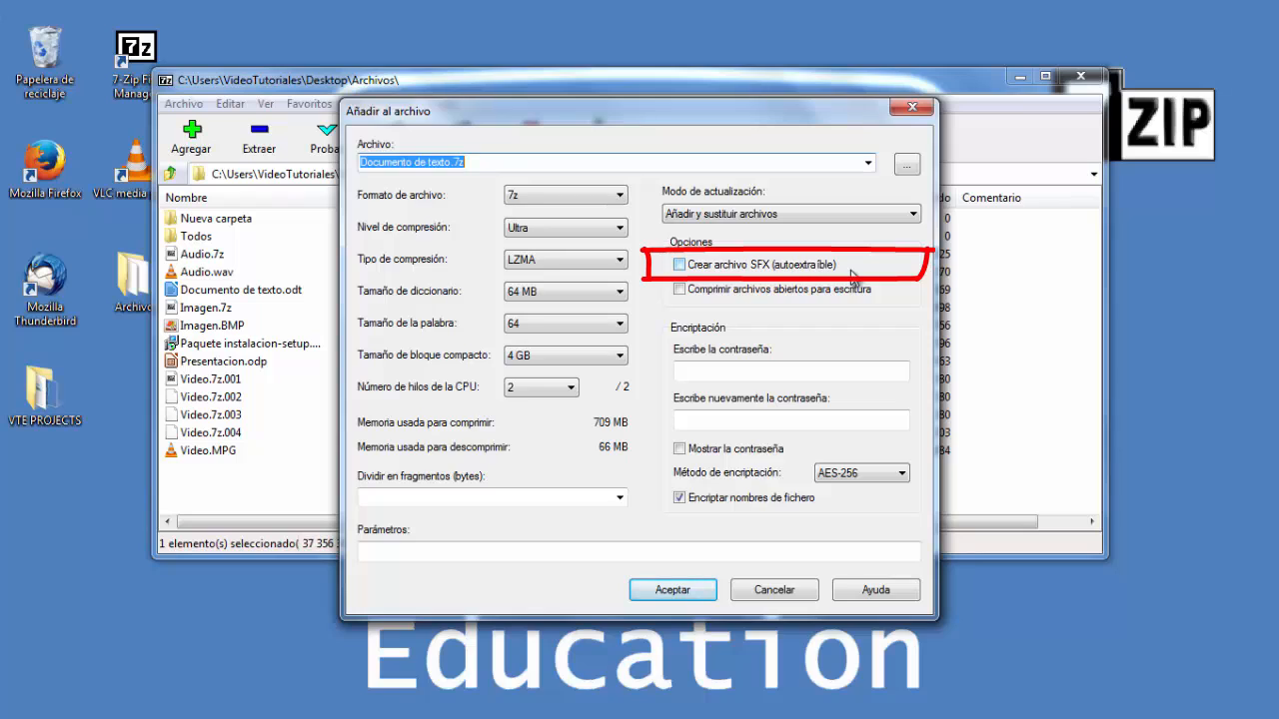
{"action": "left_click", "coordinate": [680, 265]}
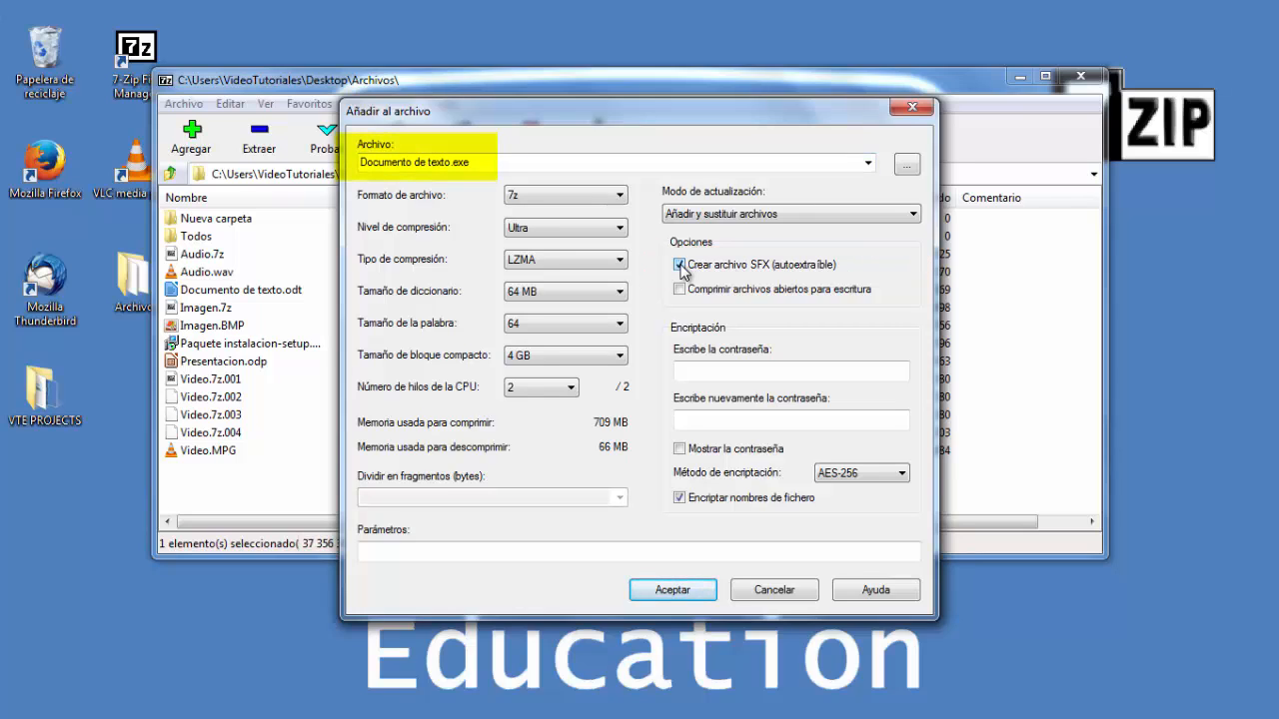
{"action": "left_click", "coordinate": [690, 590]}
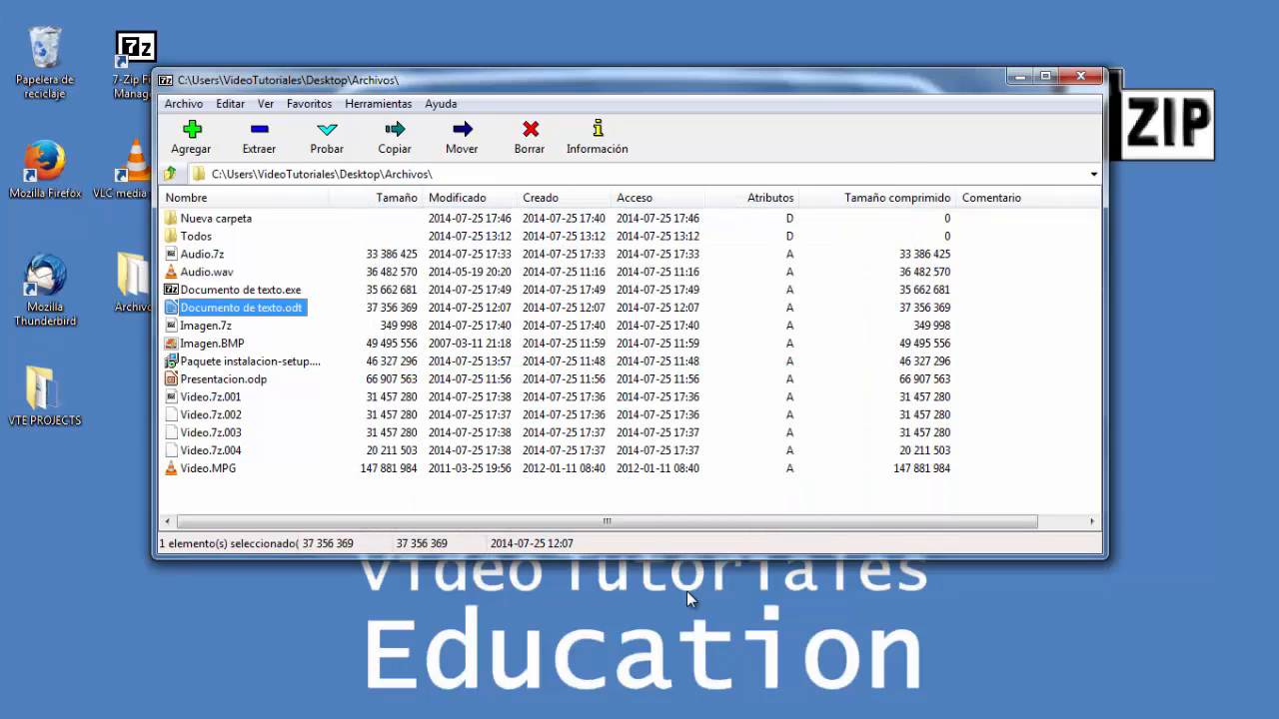
- Open Documento de texto.exe inside 7-Zip to view its contents, then return to the Archivos folder
{"action": "left_click", "coordinate": [265, 290]}
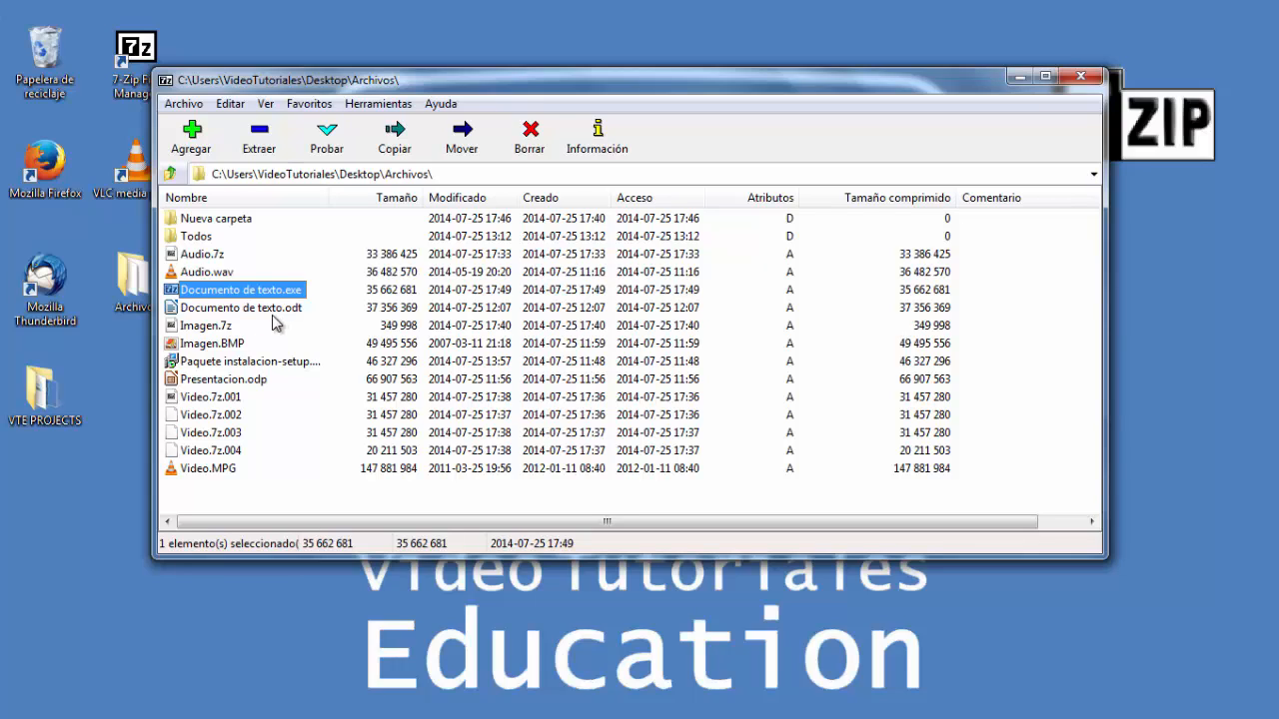
{"action": "left_click", "coordinate": [183, 103]}
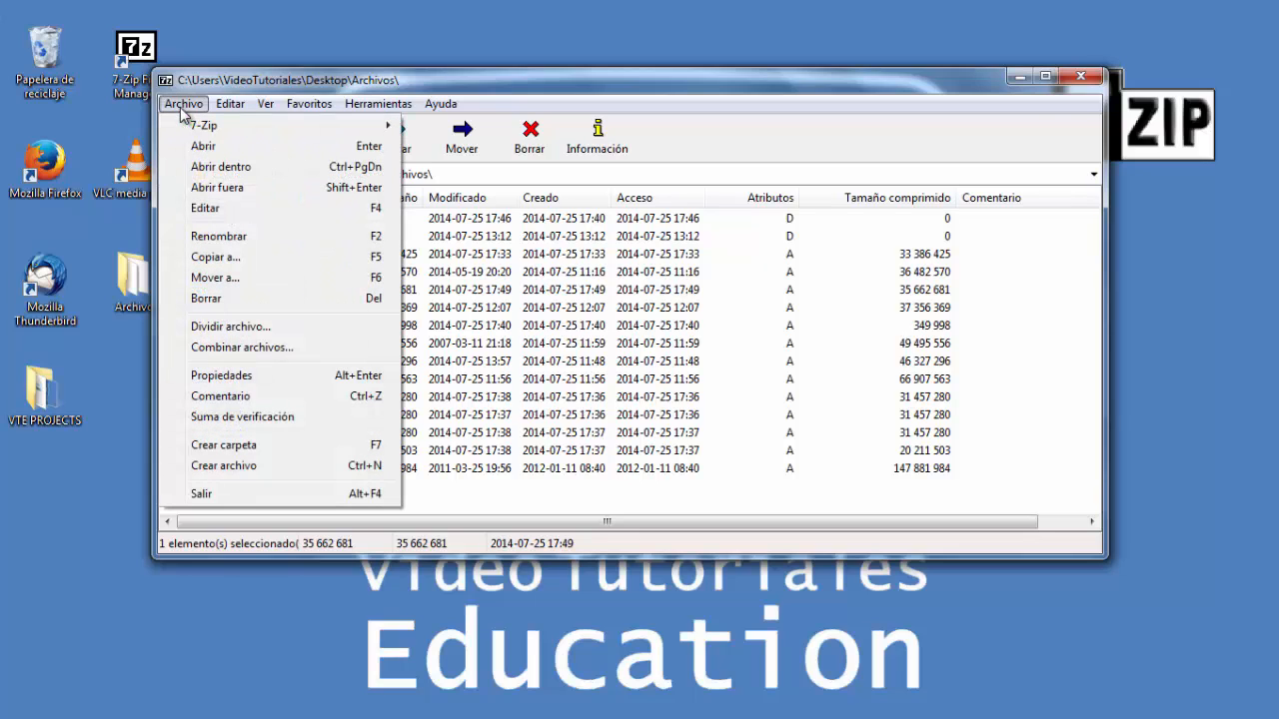
{"action": "left_click", "coordinate": [212, 170]}
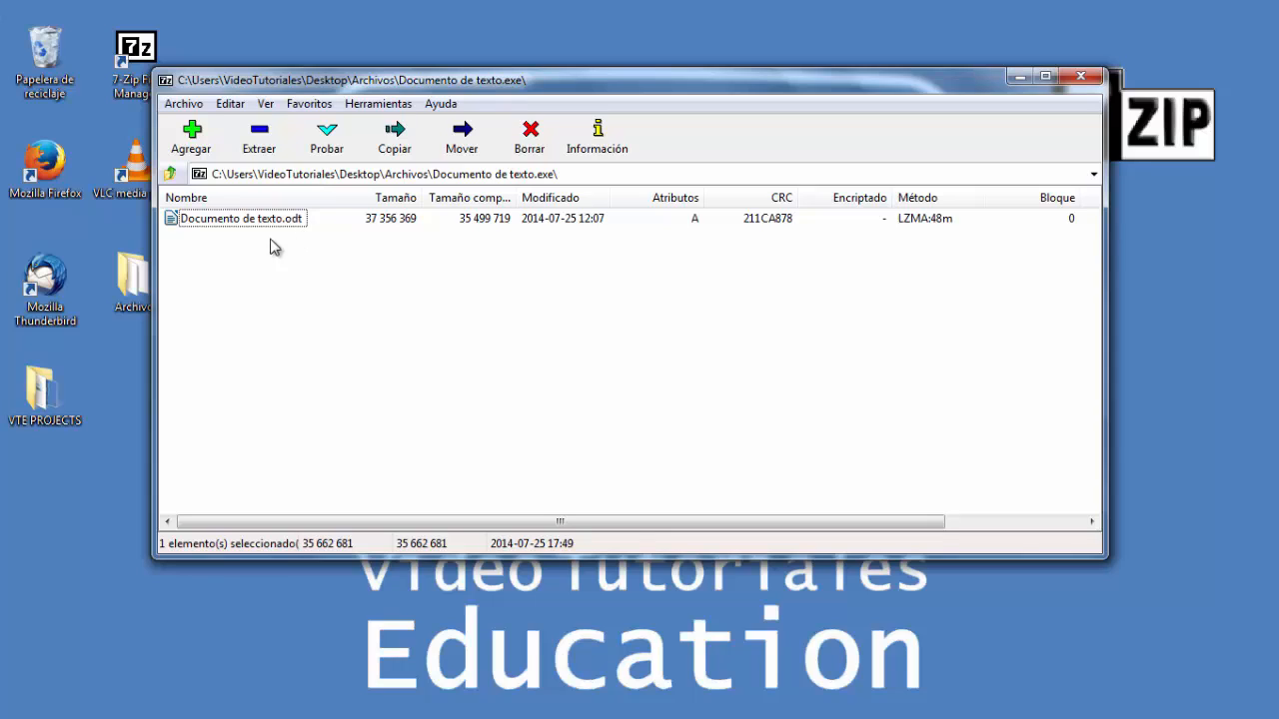
{"action": "left_click", "coordinate": [169, 174]}
{"action": "left_click", "coordinate": [170, 174]}
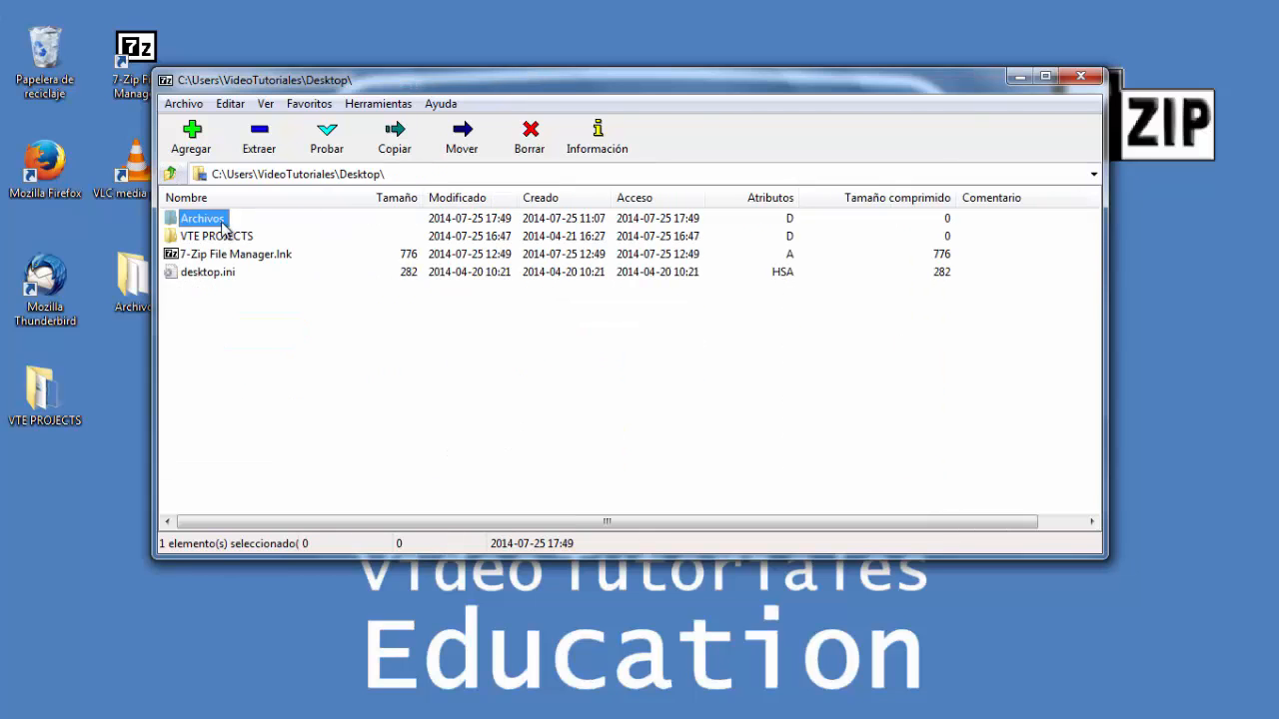
{"action": "double_click", "coordinate": [202, 217]}
- Open Nueva carpeta and open Hoja de calculo.ods in LibreOffice Calc
{"action": "left_click", "coordinate": [192, 144]}
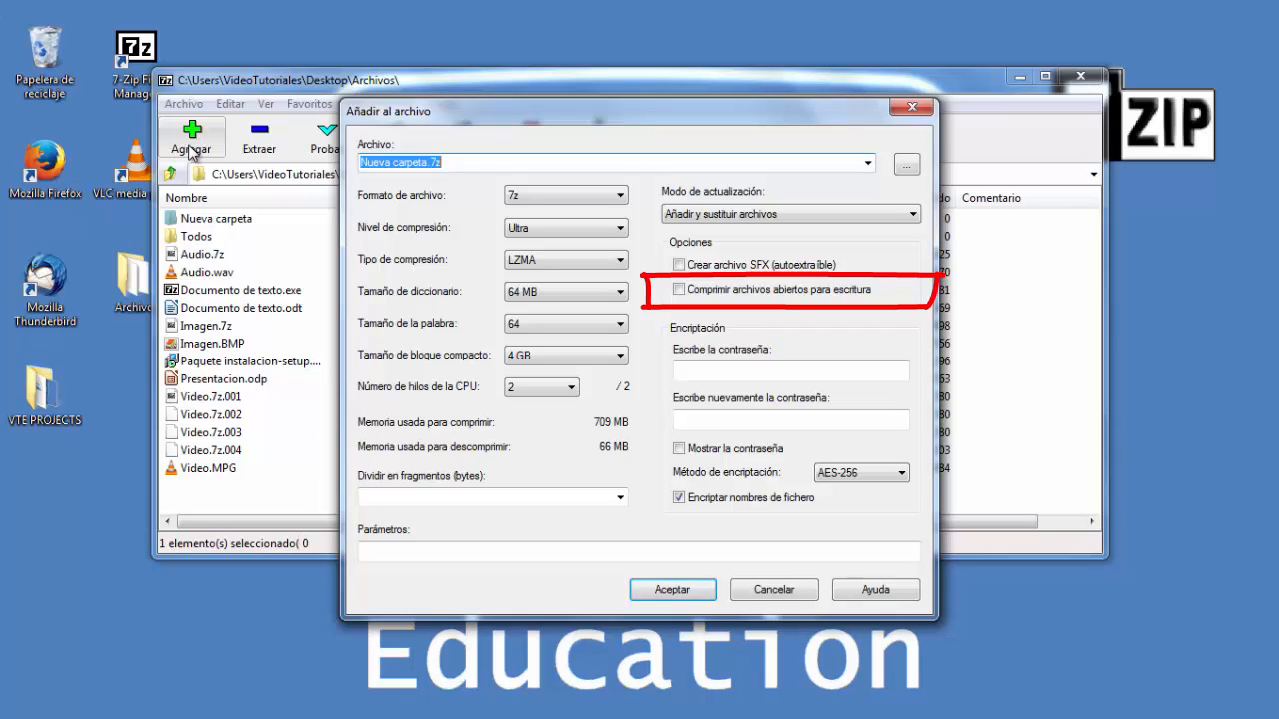
{"action": "left_click", "coordinate": [222, 380]}
{"action": "double_click", "coordinate": [228, 221]}
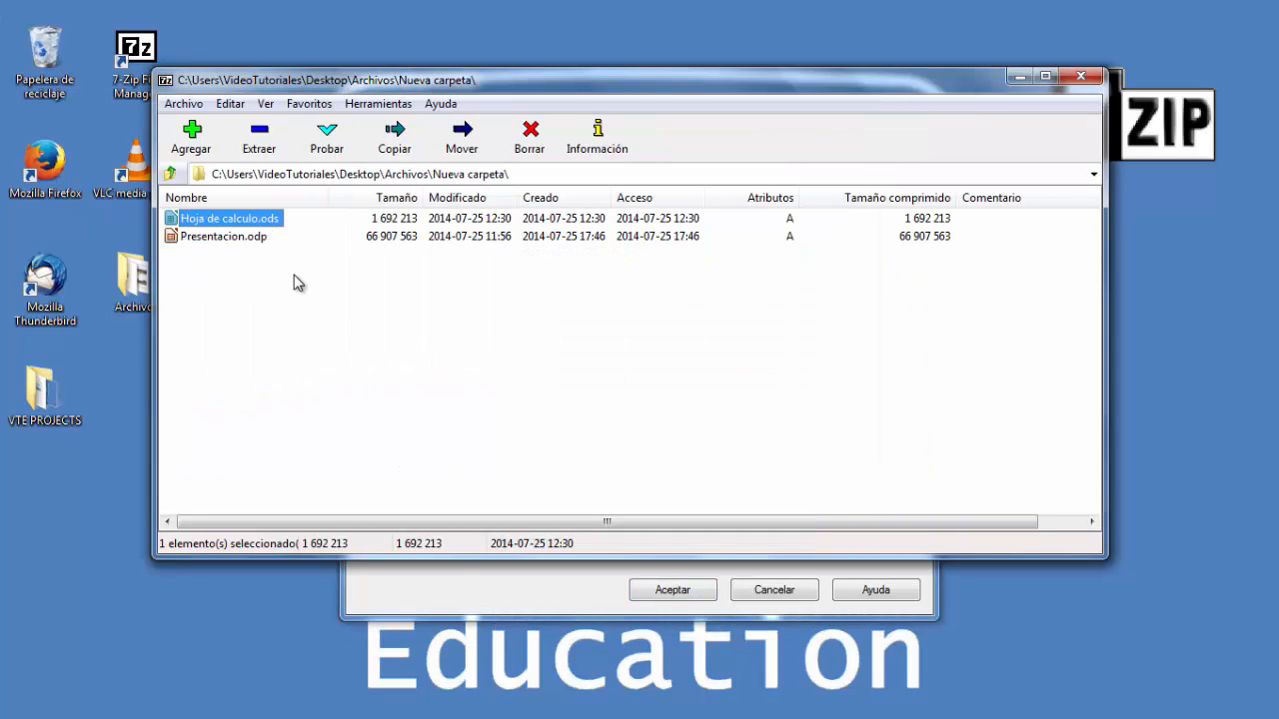
{"action": "left_click", "coordinate": [252, 248]}
{"action": "left_click", "coordinate": [250, 226]}
{"action": "double_click", "coordinate": [250, 224]}
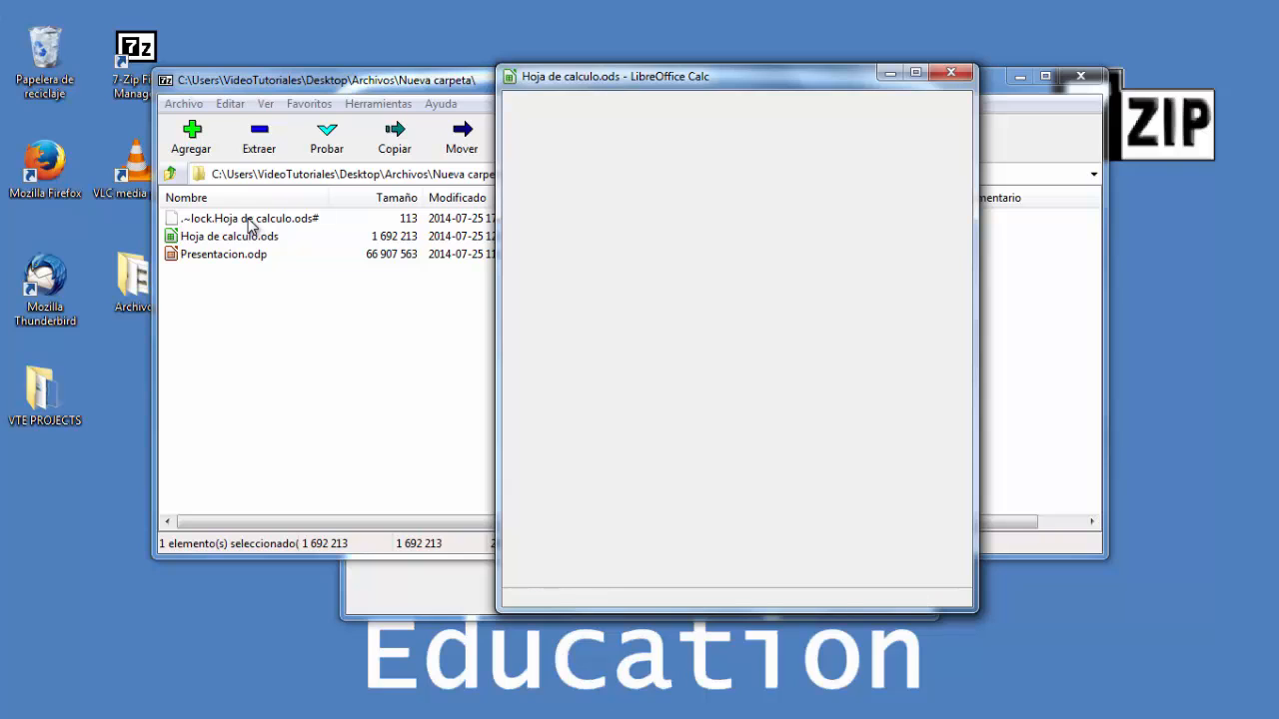
- Try to compress the open Hoja de calculo.ods into Hoja de calculo.7z with default settings
{"action": "left_click", "coordinate": [225, 238]}
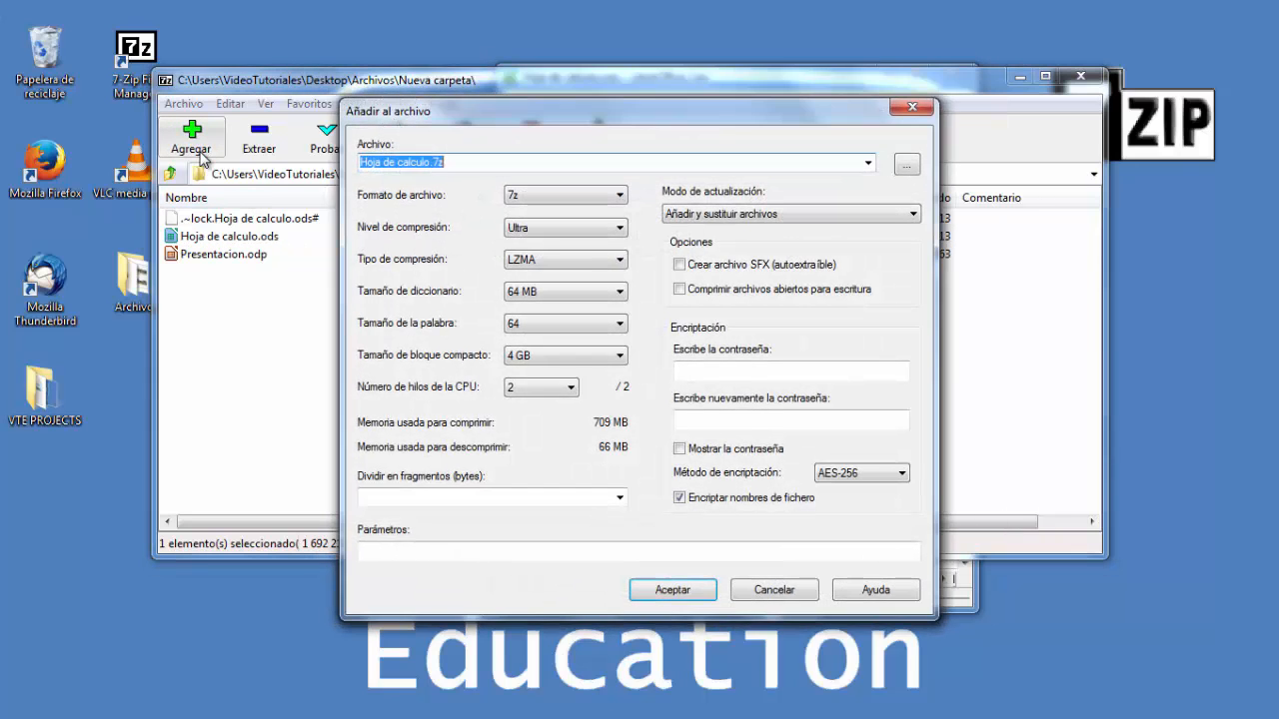
{"action": "left_click", "coordinate": [672, 591]}
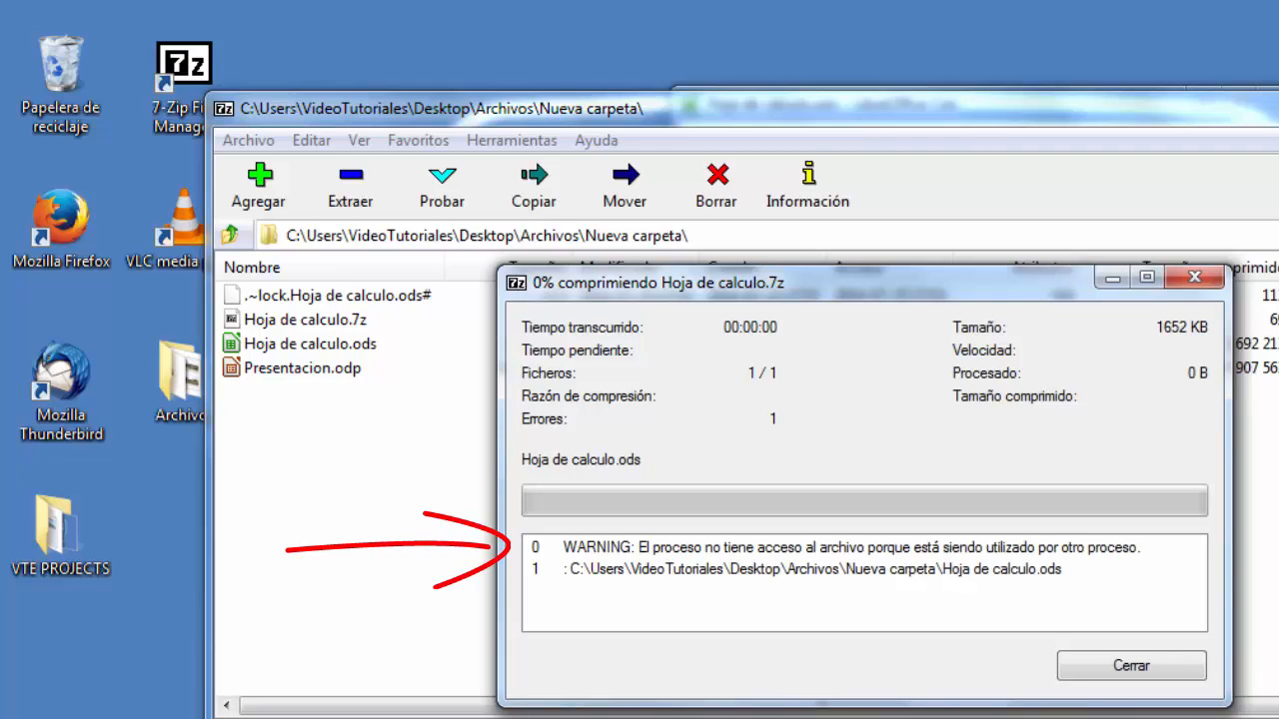
{"action": "left_click", "coordinate": [1139, 669]}
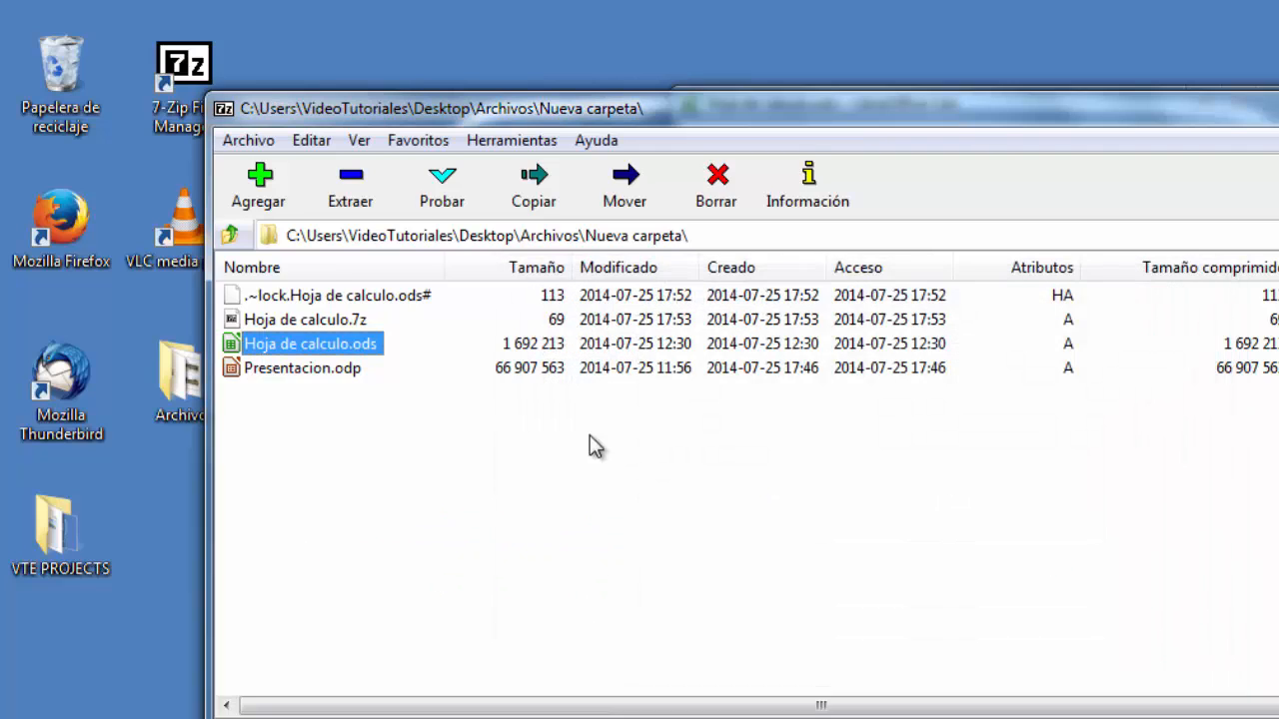
- Compress Hoja de calculo.ods again into Hoja de calculo.7z with compressing files open for writing enabled
{"action": "left_click", "coordinate": [277, 206]}
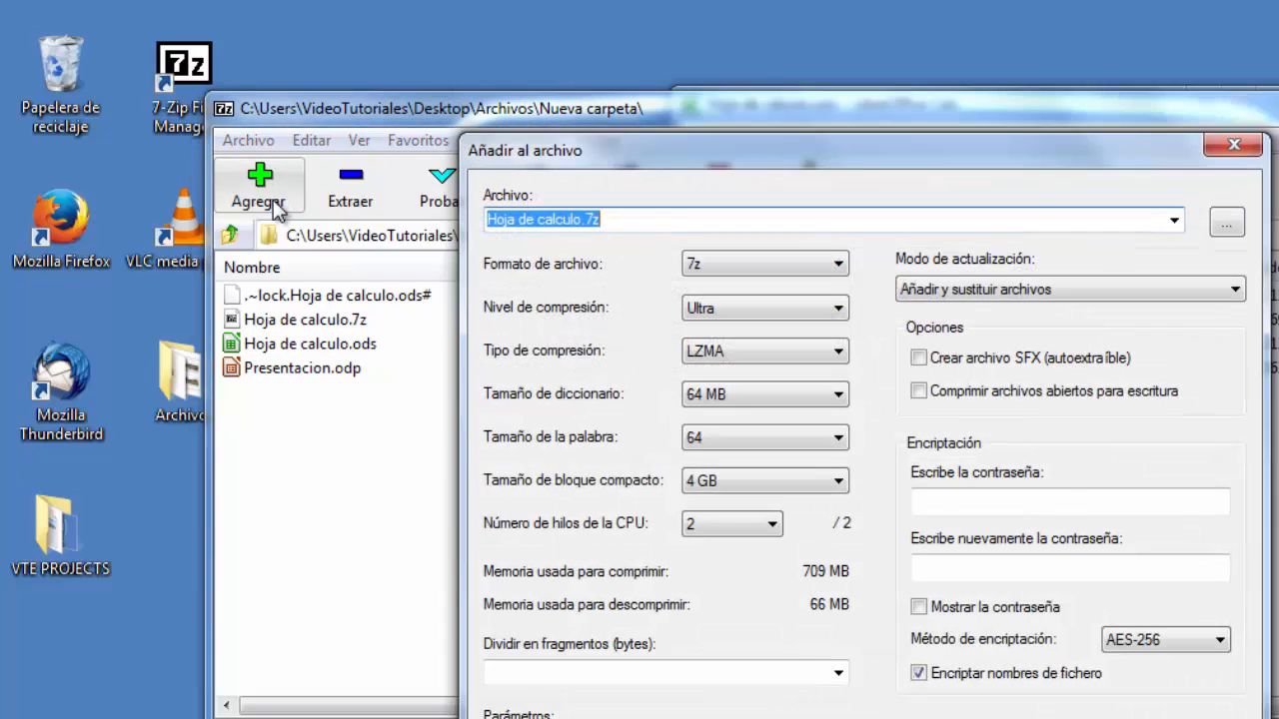
{"action": "left_click", "coordinate": [918, 391]}
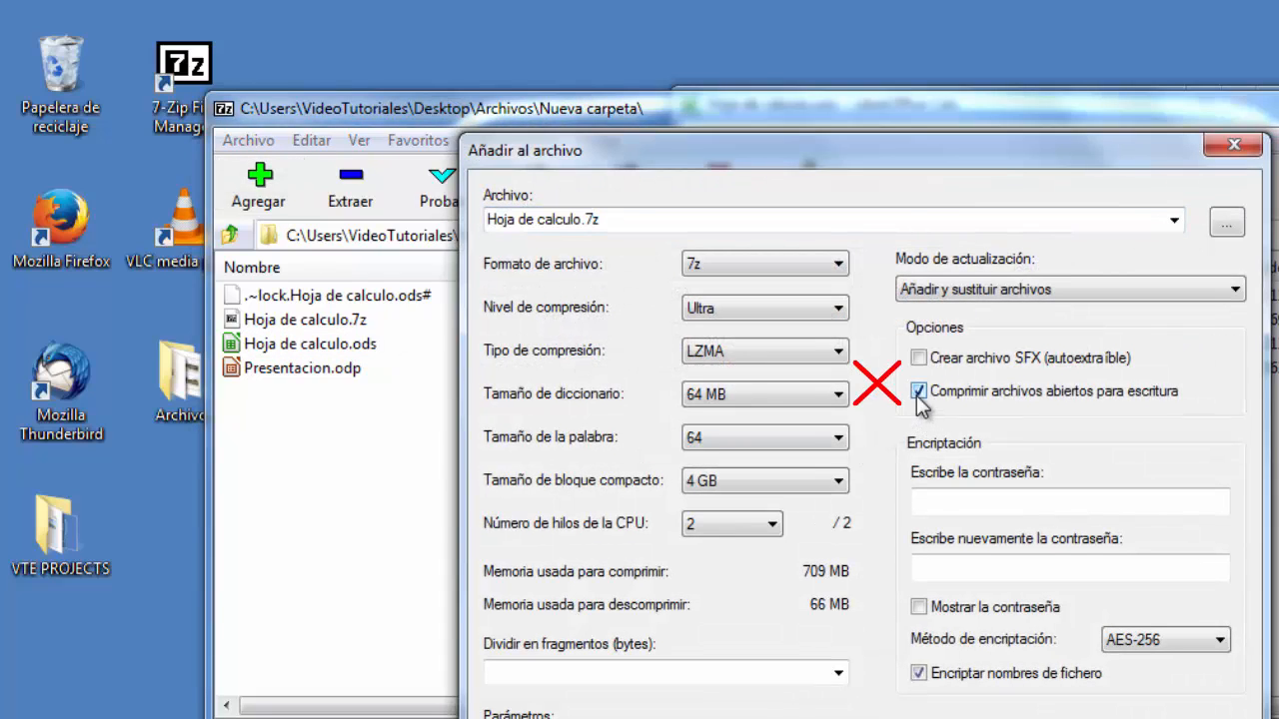
{"action": "left_click", "coordinate": [860, 718]}
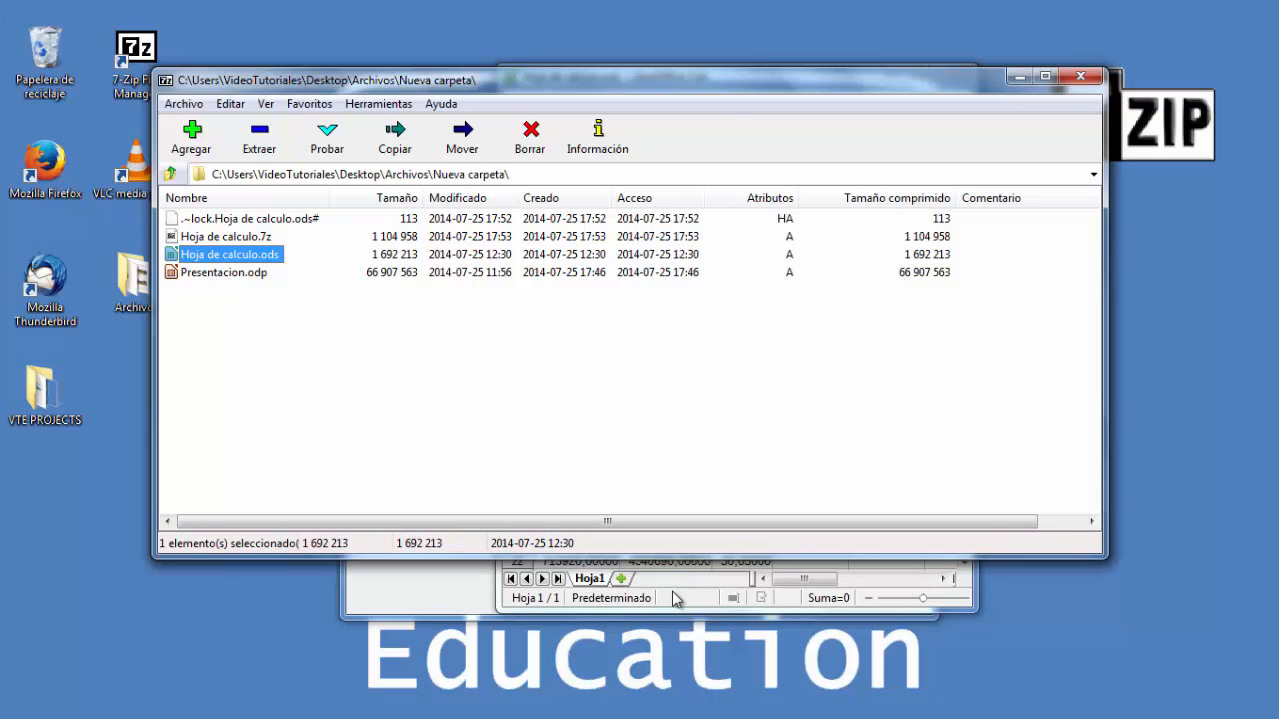
- Open the Archivos folder in Explorer and browse the 7-Zip context menu options for Paquete instalacion-setup
{"action": "double_click", "coordinate": [138, 300]}
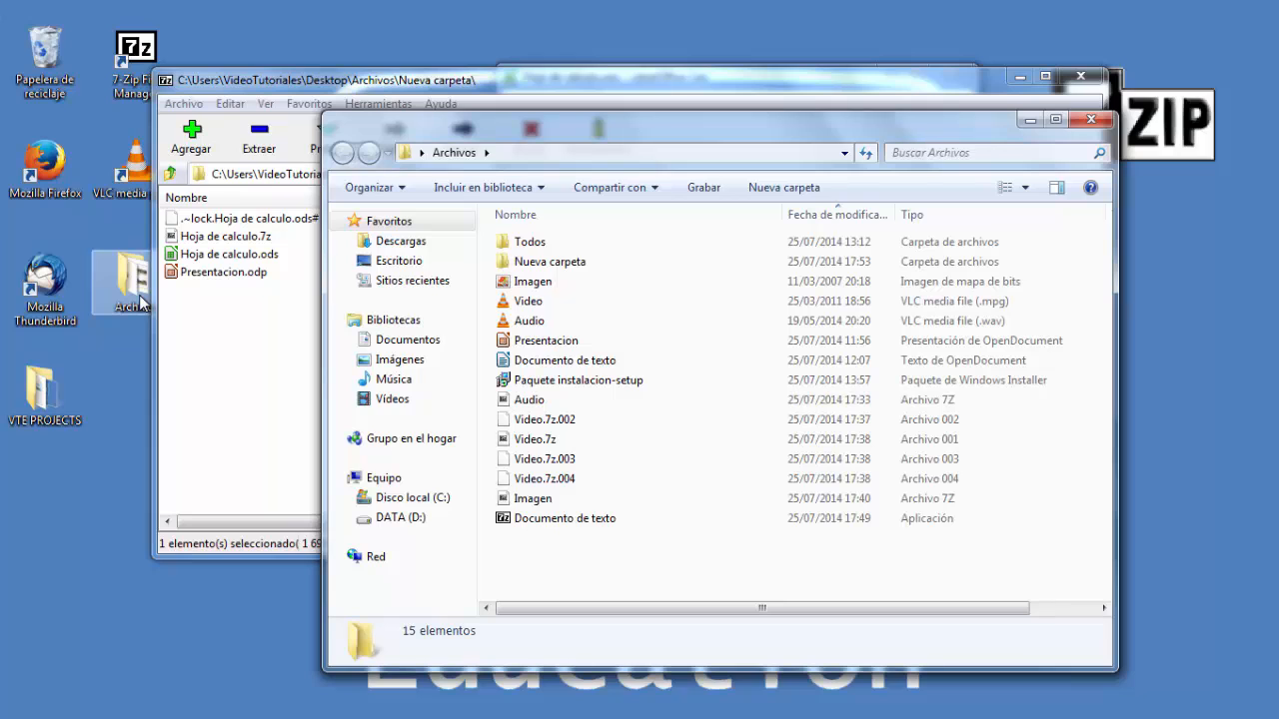
{"action": "left_click", "coordinate": [575, 380]}
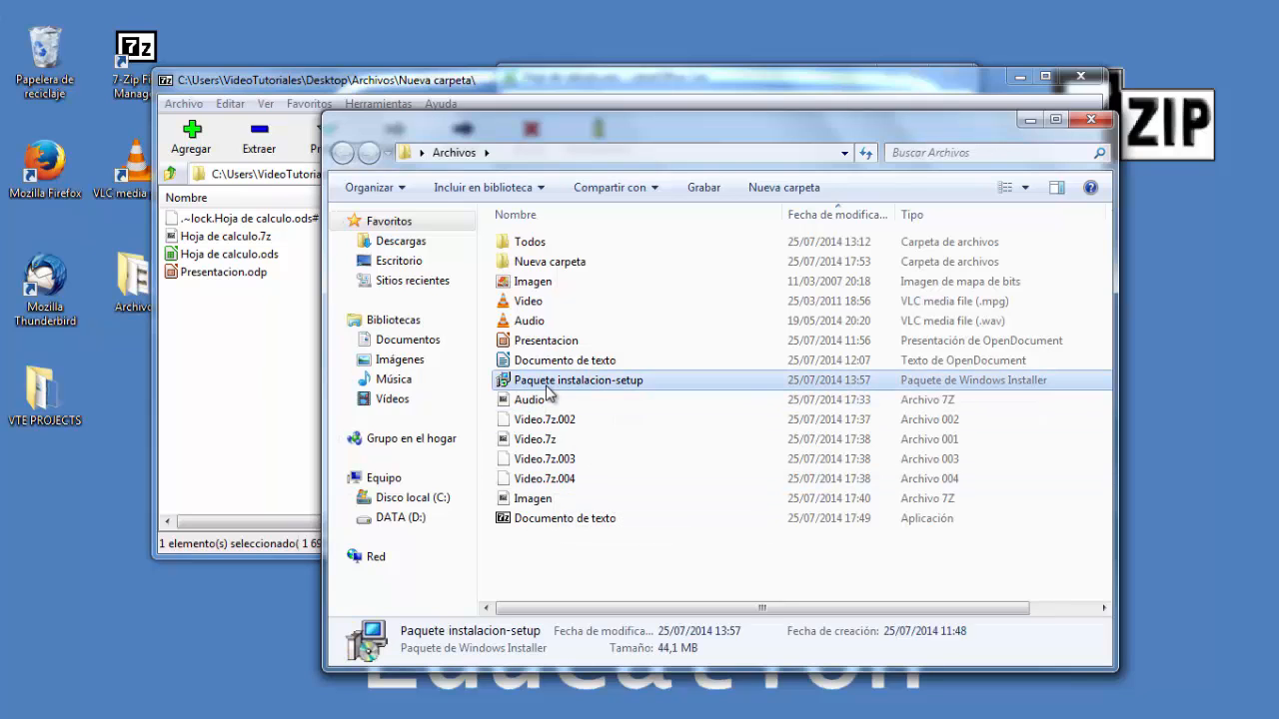
{"action": "left_click_drag", "start_coordinate": [973, 122], "coordinate": [907, 120]}
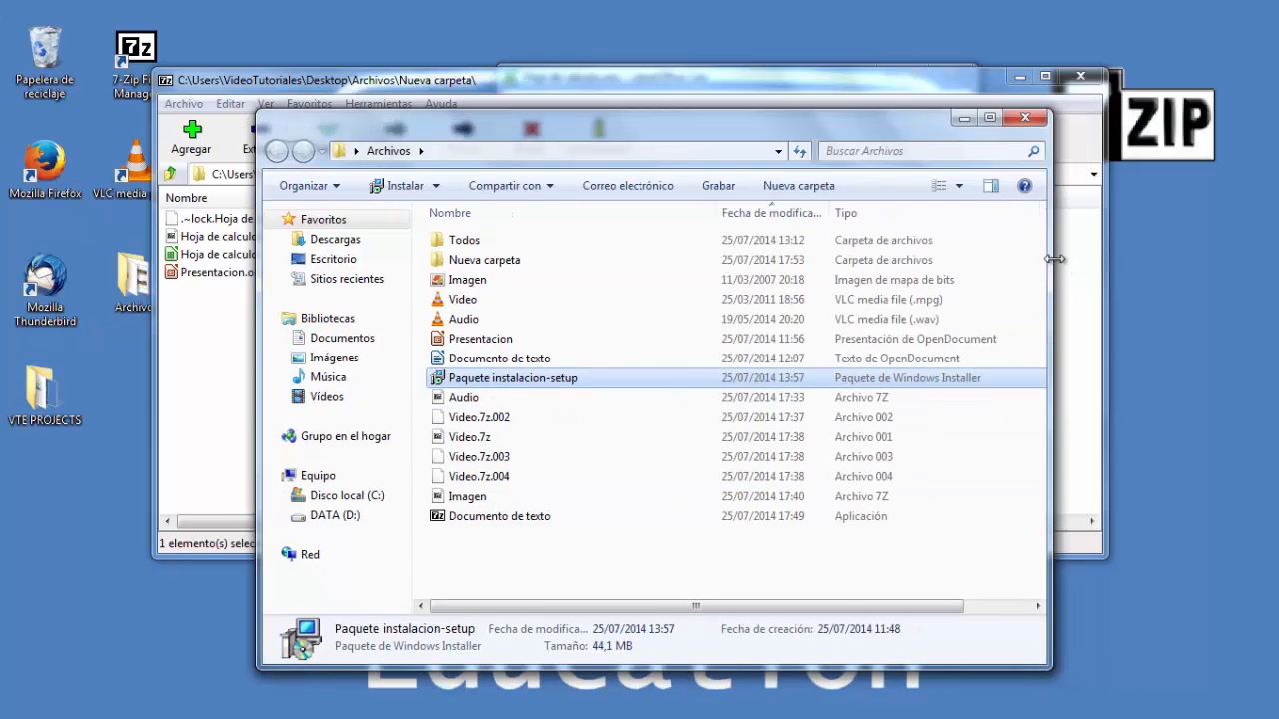
{"action": "left_click_drag", "start_coordinate": [1052, 258], "coordinate": [1226, 240]}
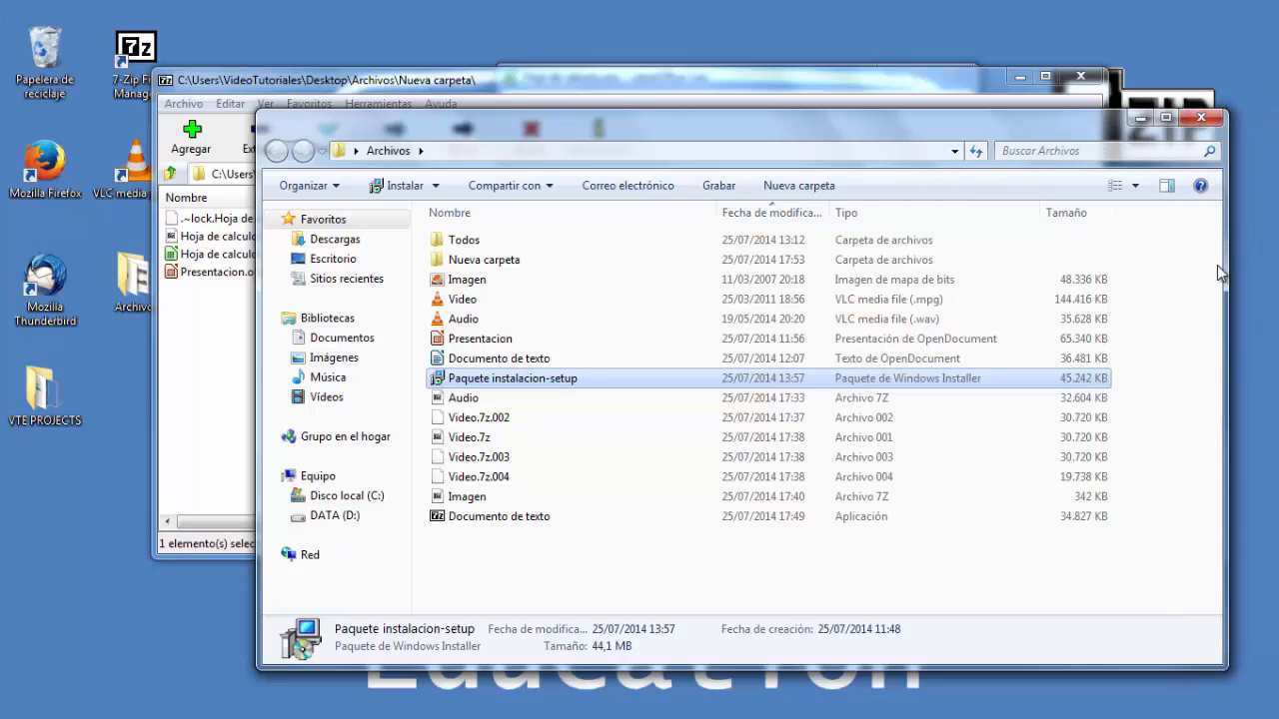
{"action": "right_click", "coordinate": [547, 389]}
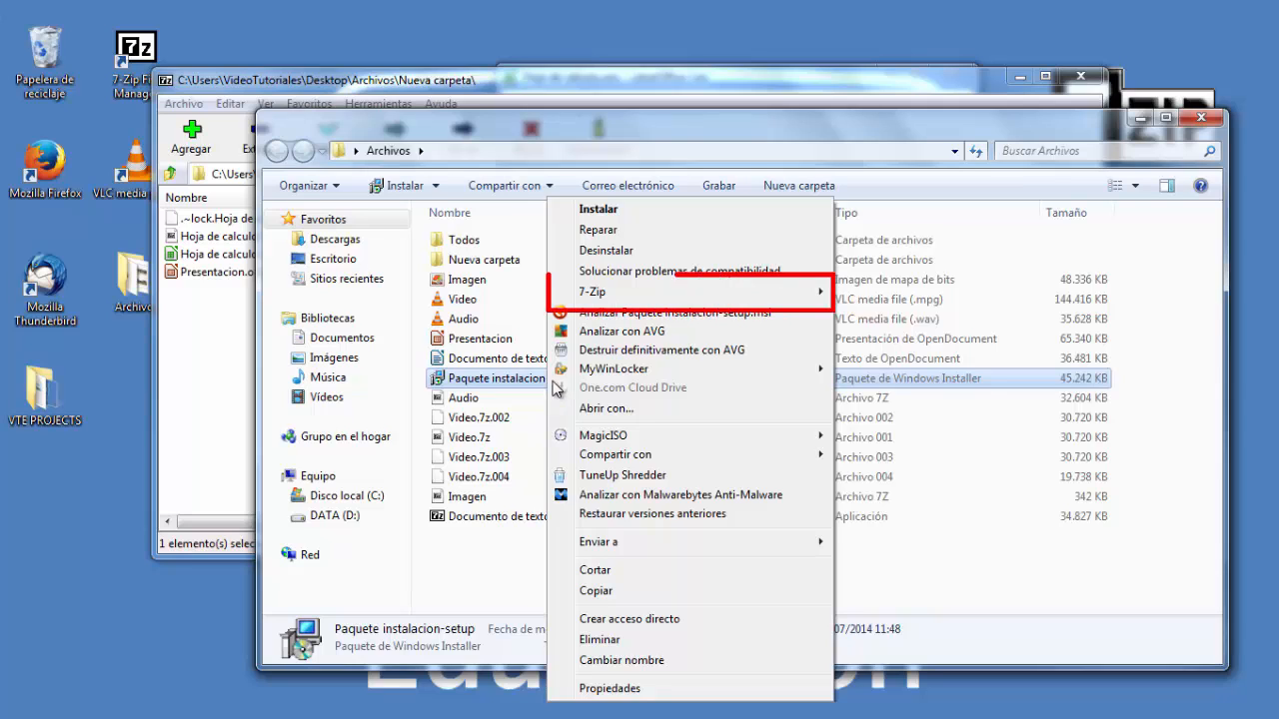
{"action": "mouse_move", "coordinate": [620, 299]}
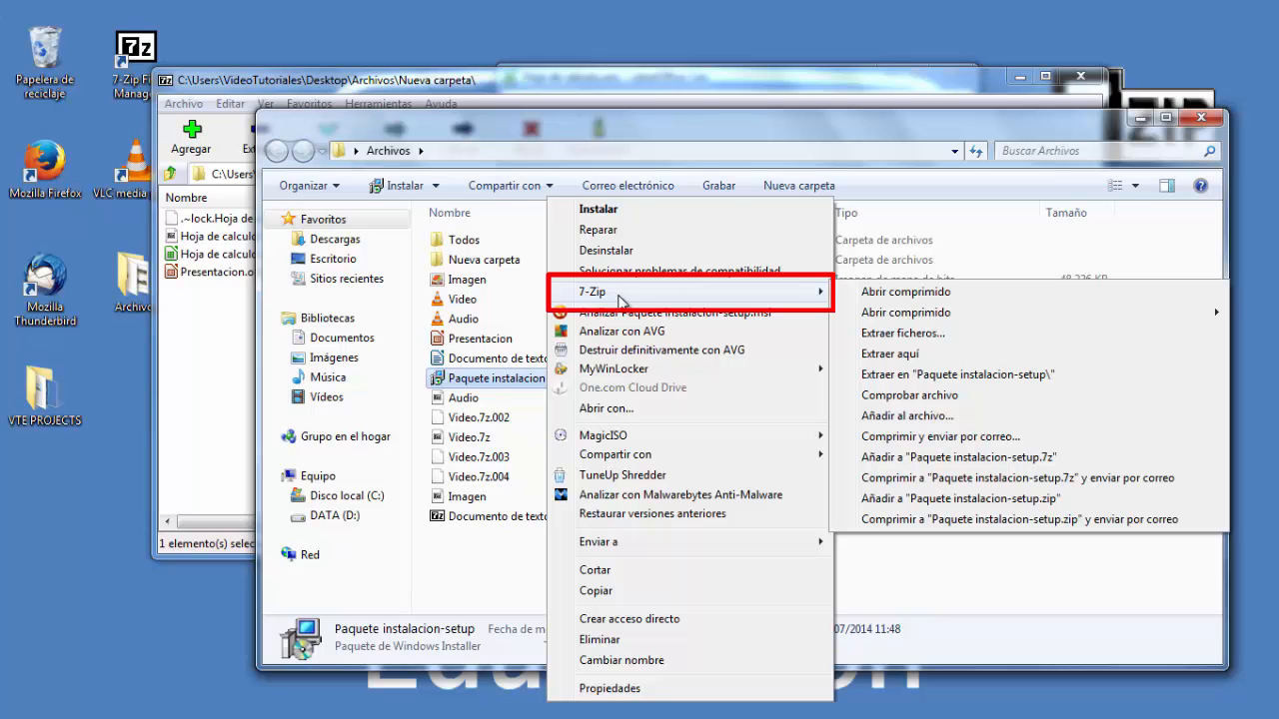
{"action": "left_click", "coordinate": [911, 417]}
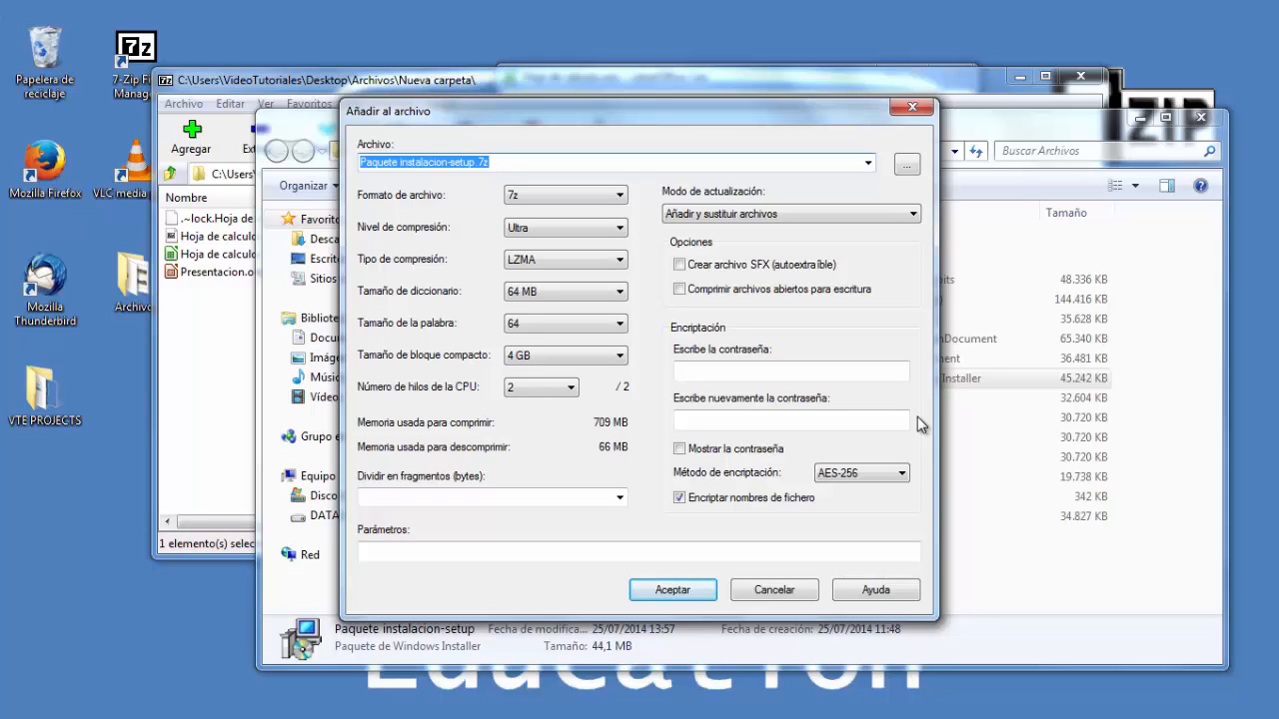
{"action": "left_click", "coordinate": [774, 589]}
- Compare the context menu's 7-Zip test option with the Probar command in 7-Zip
{"action": "right_click", "coordinate": [548, 380]}
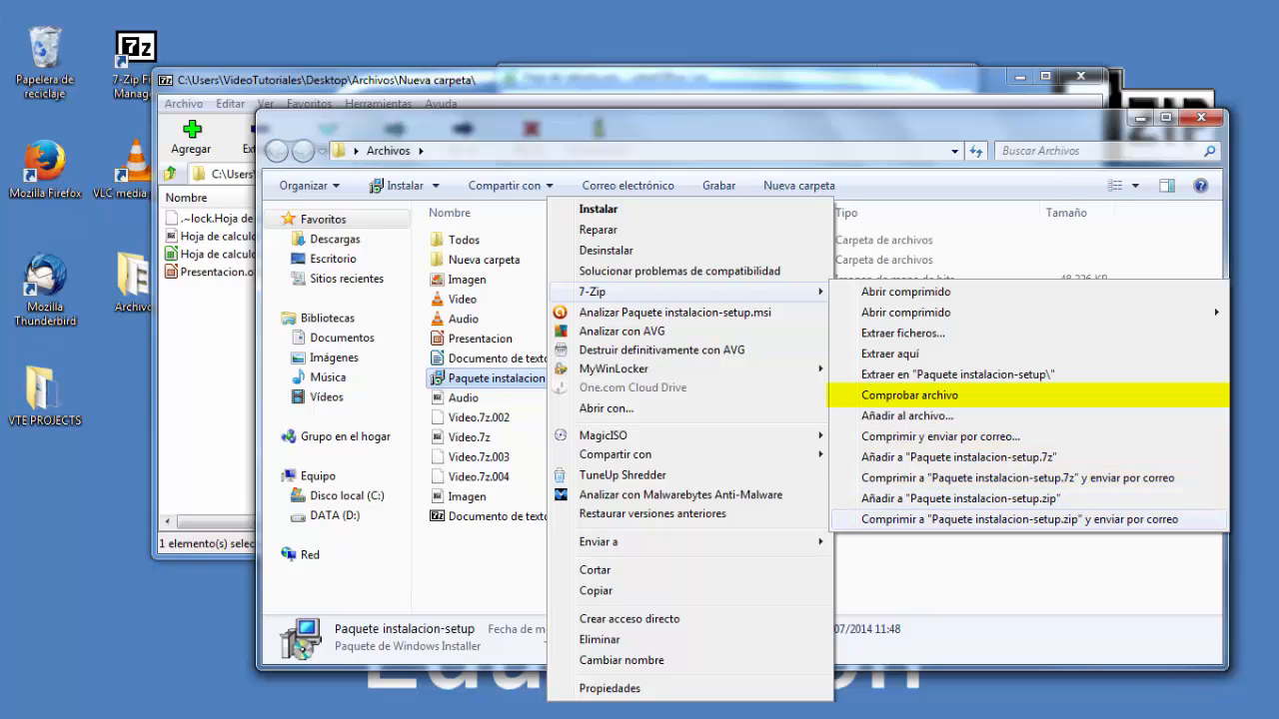
{"action": "left_click_drag", "start_coordinate": [419, 120], "coordinate": [393, 287]}
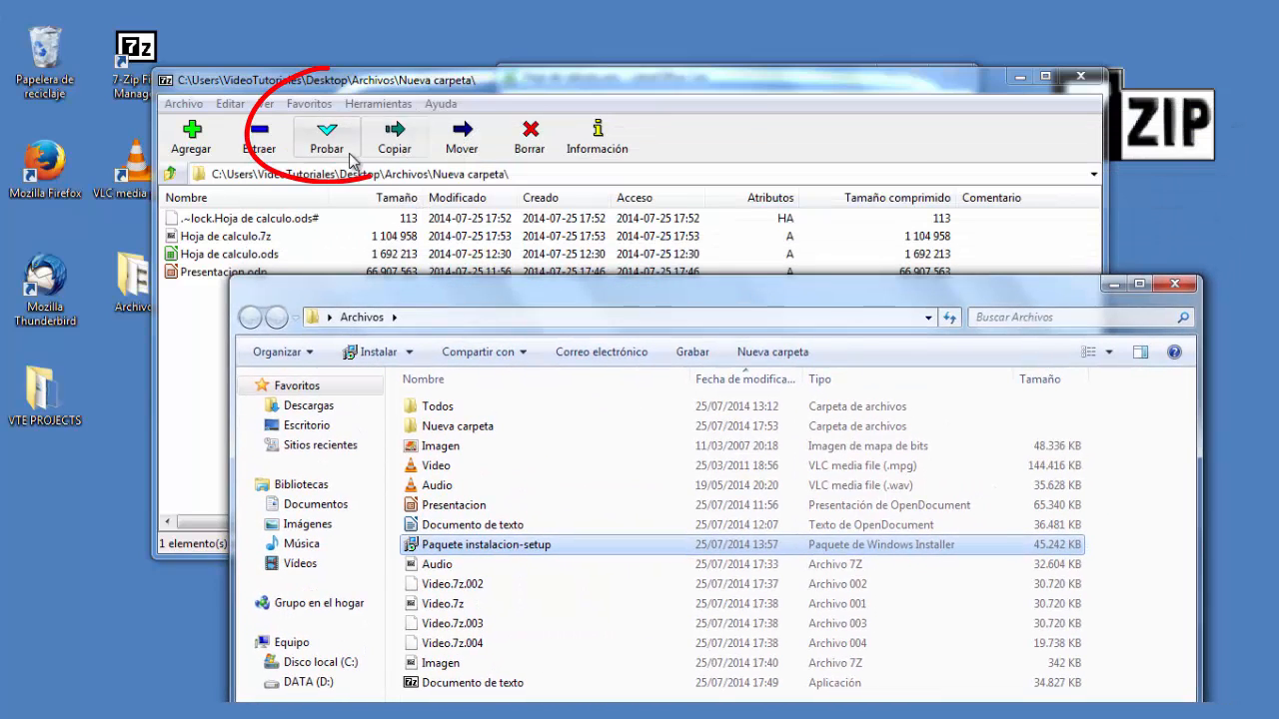
{"action": "left_click_drag", "start_coordinate": [510, 290], "coordinate": [516, 165]}
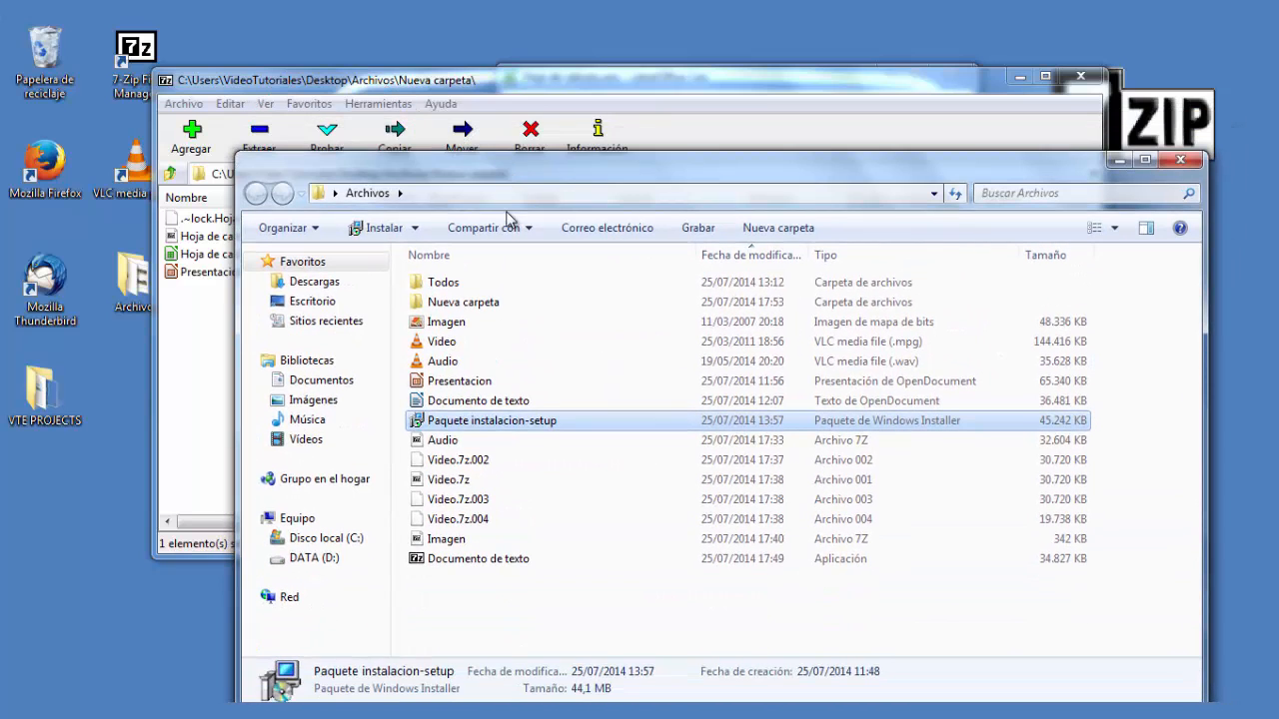
- Compress Paquete instalacion-setup into Paquete instalacion-setup.7z from its 7-Zip context menu
{"action": "right_click", "coordinate": [518, 423]}
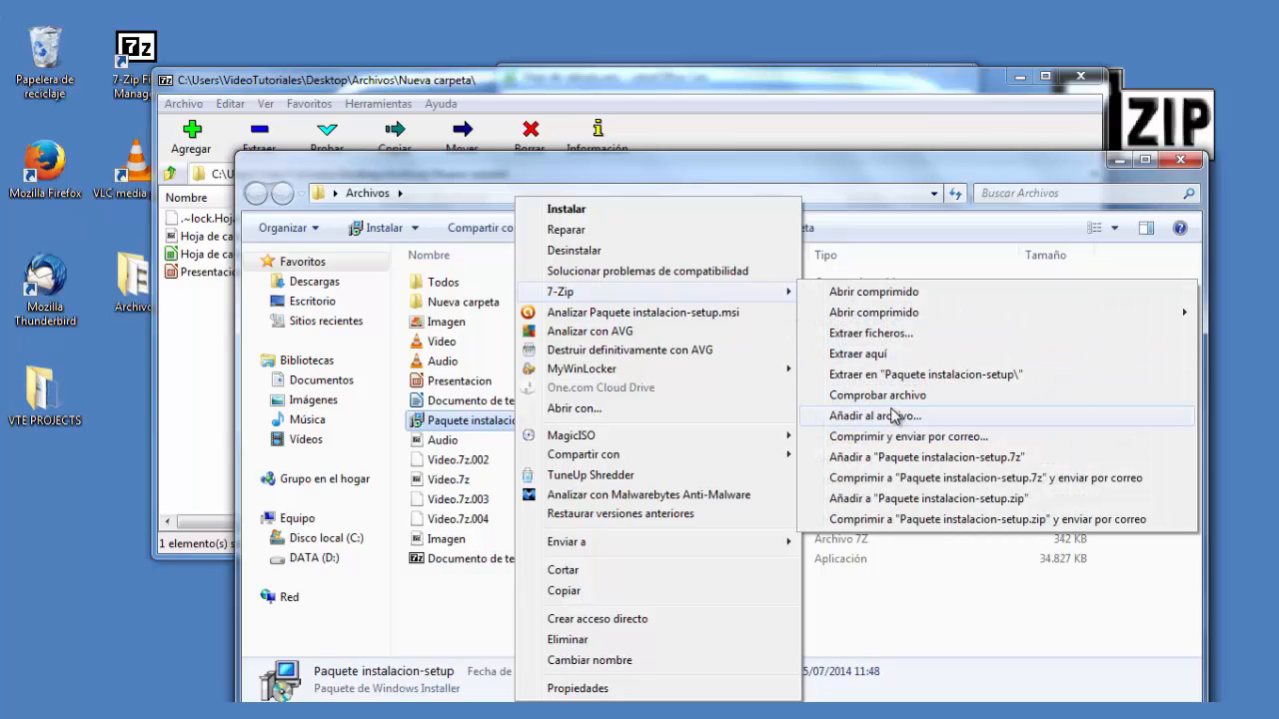
{"action": "left_click", "coordinate": [893, 416]}
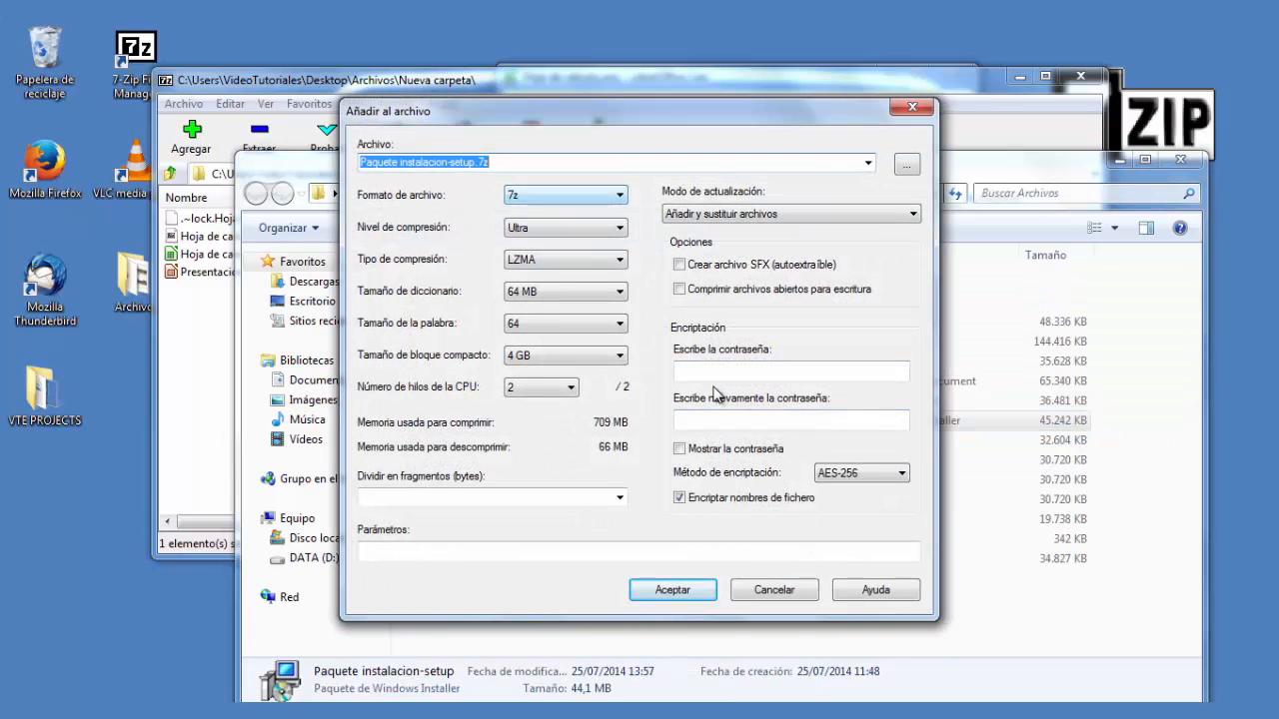
{"action": "left_click", "coordinate": [672, 597]}
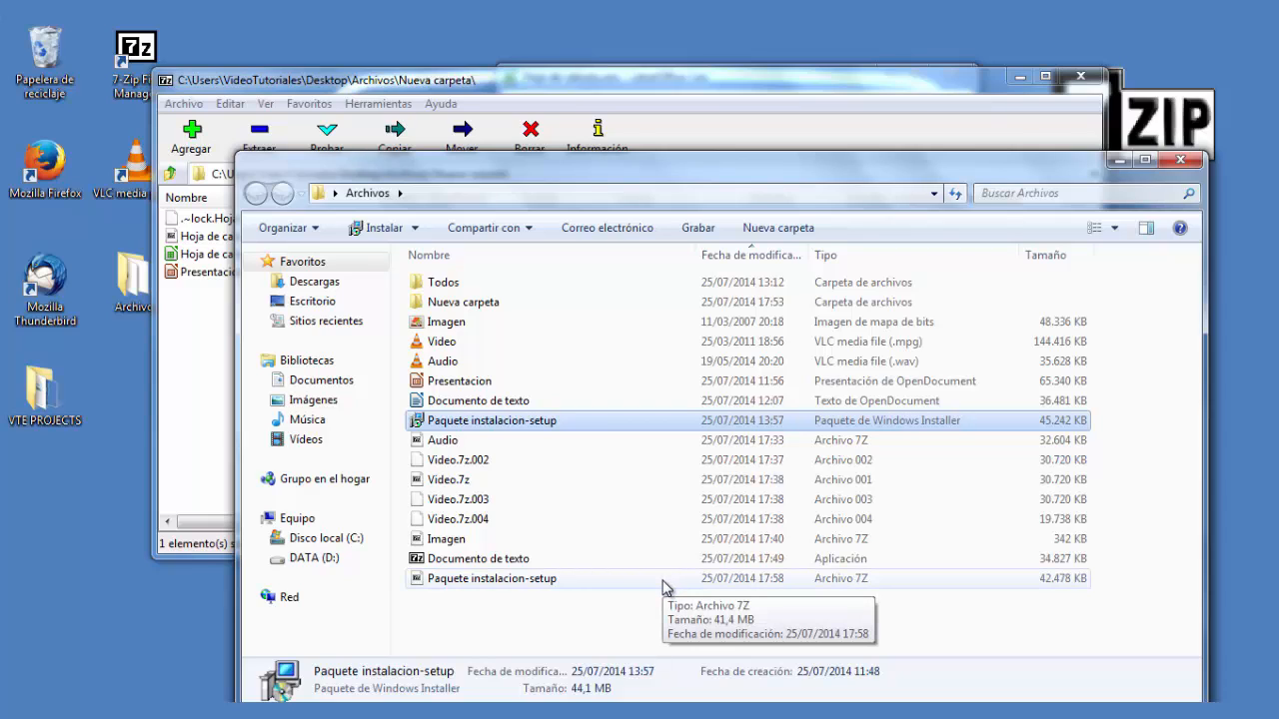
- Open the split archive Video.7z.001 from its context menu to view its contents, then close it
{"action": "left_click", "coordinate": [455, 482]}
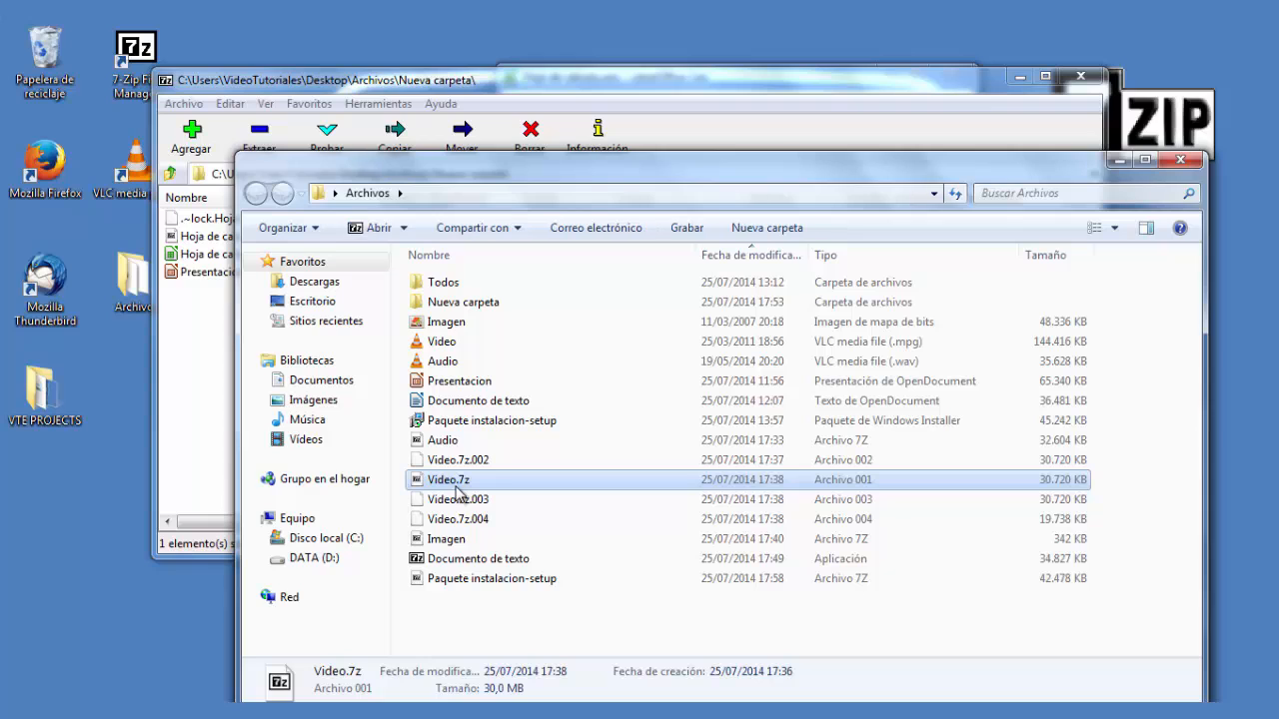
{"action": "right_click", "coordinate": [457, 491]}
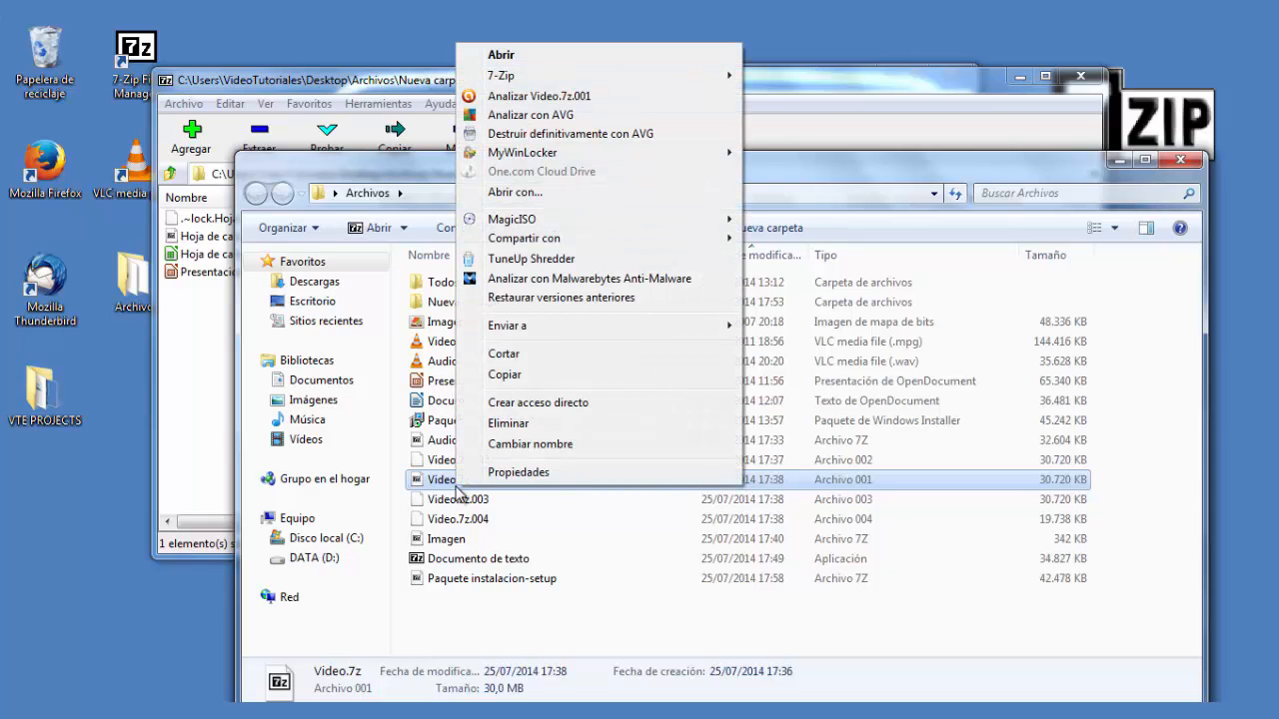
{"action": "mouse_move", "coordinate": [533, 76]}
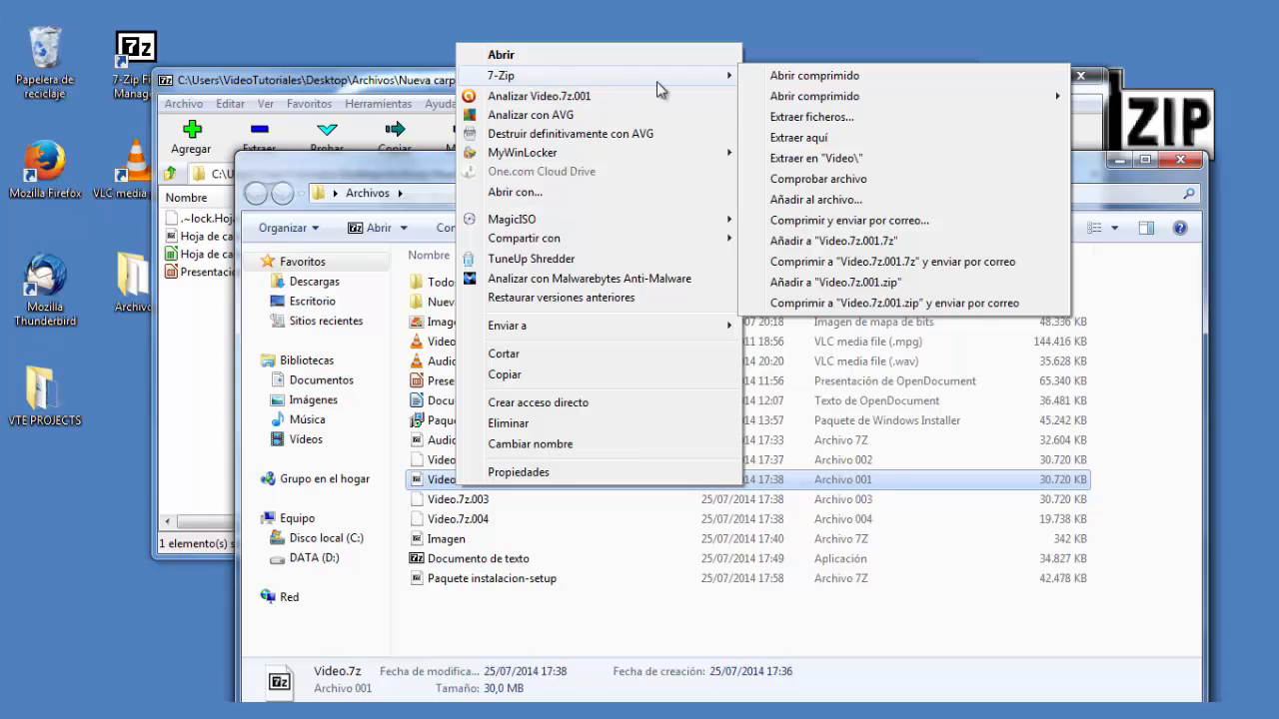
{"action": "left_click", "coordinate": [812, 80]}
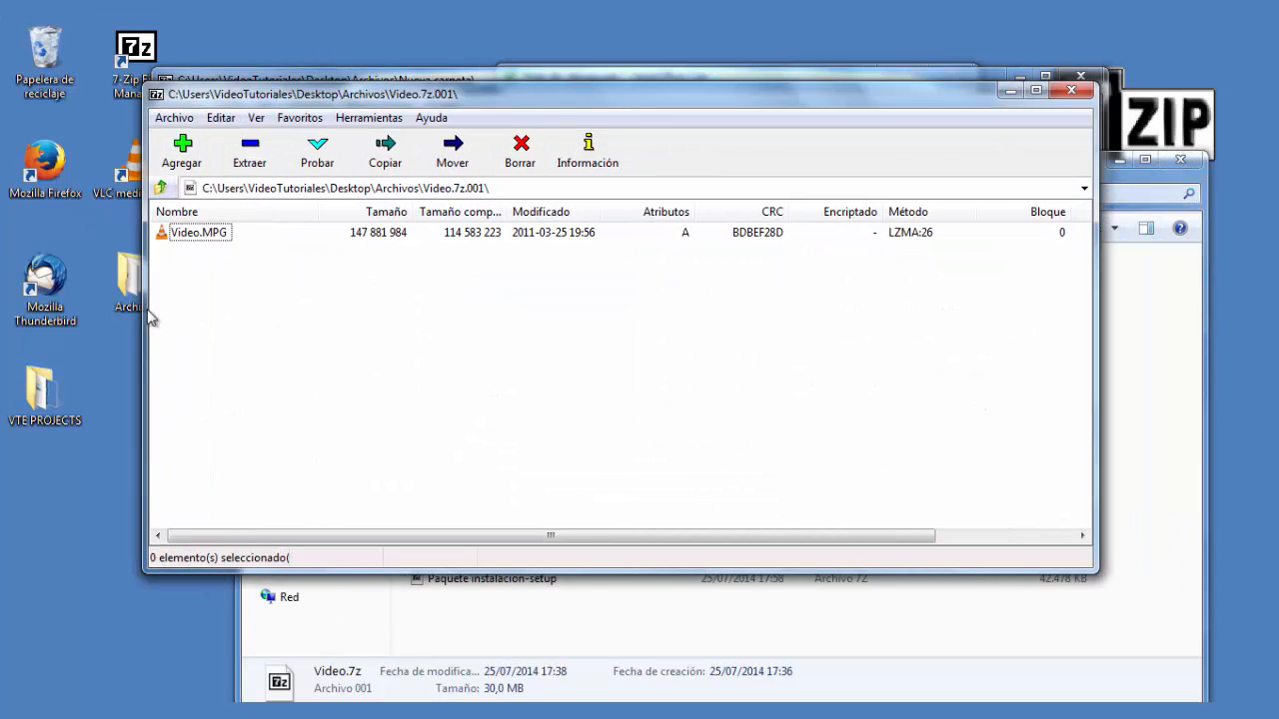
{"action": "left_click", "coordinate": [186, 235]}
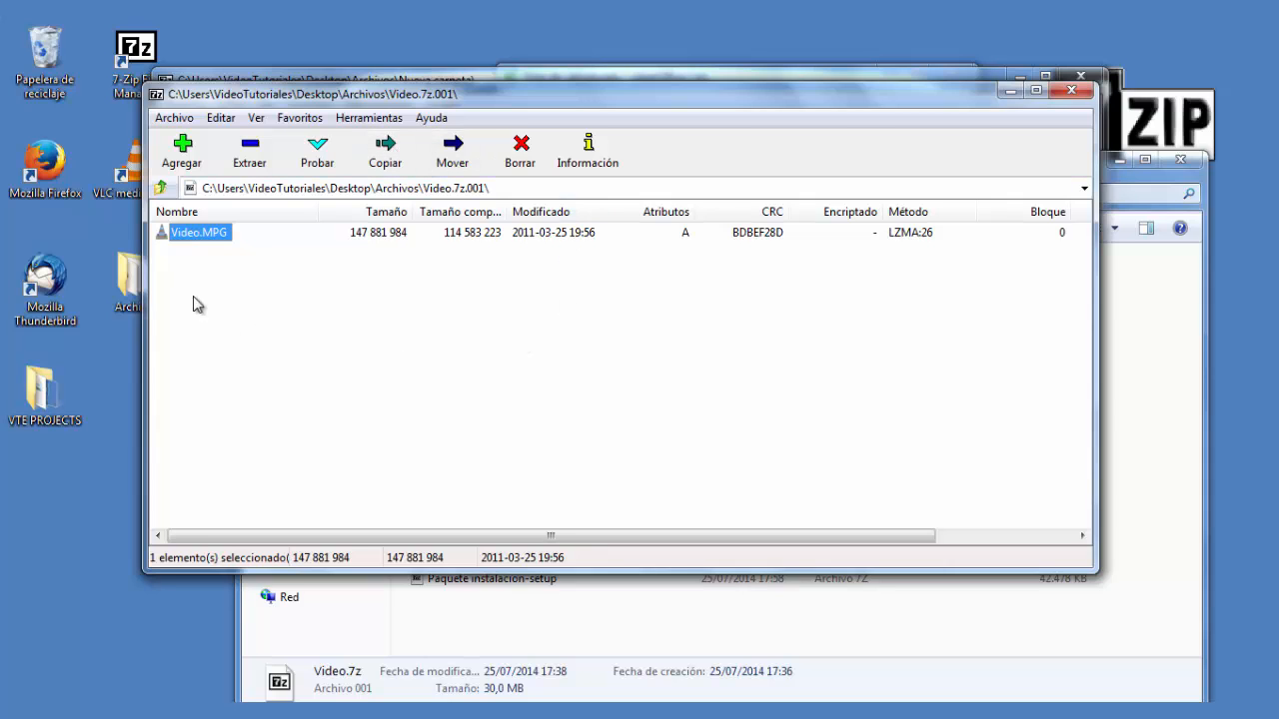
{"action": "left_click", "coordinate": [1071, 91]}
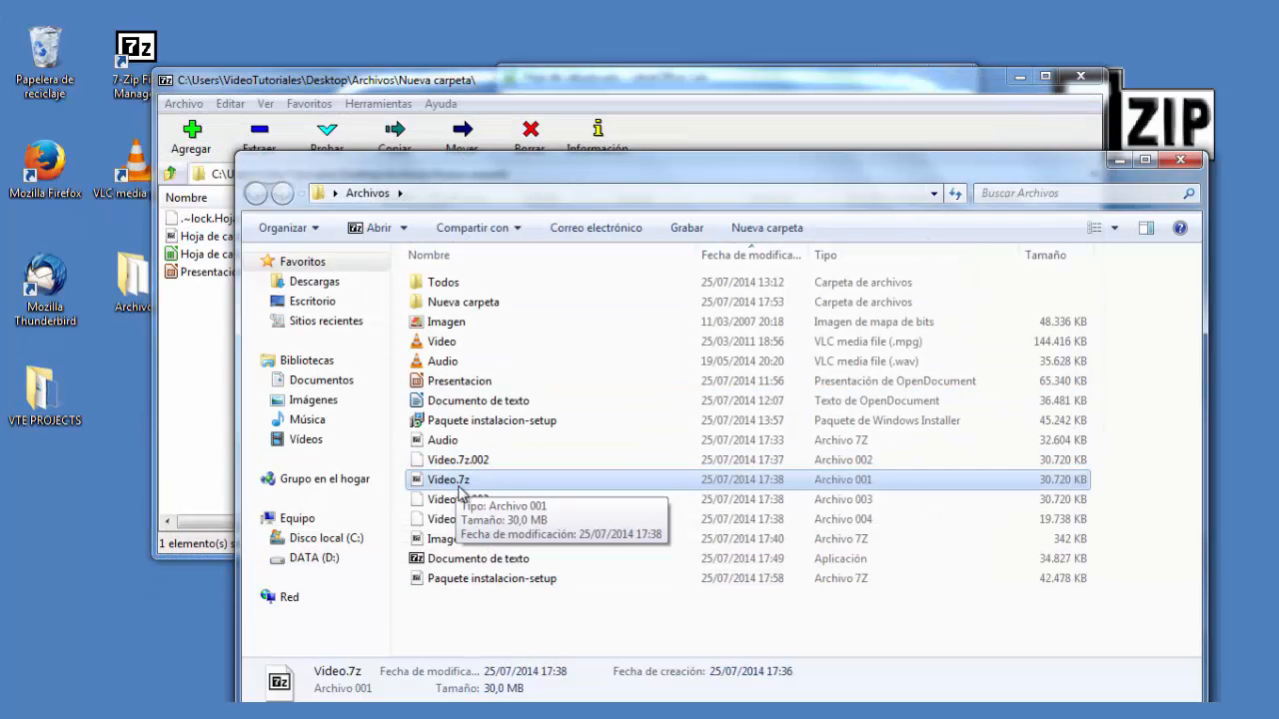
- Extract the split archive Video.7z.001 into a Video folder from its 7-Zip context menu
{"action": "right_click", "coordinate": [469, 488]}
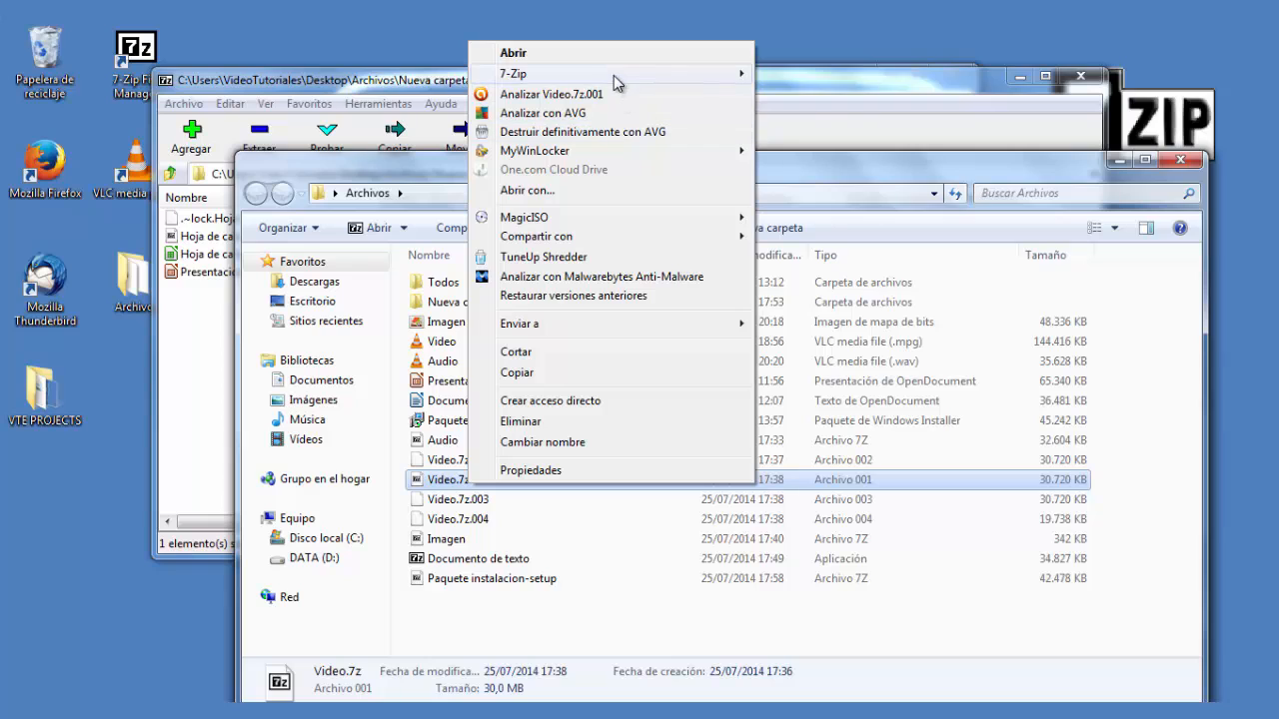
{"action": "mouse_move", "coordinate": [613, 75]}
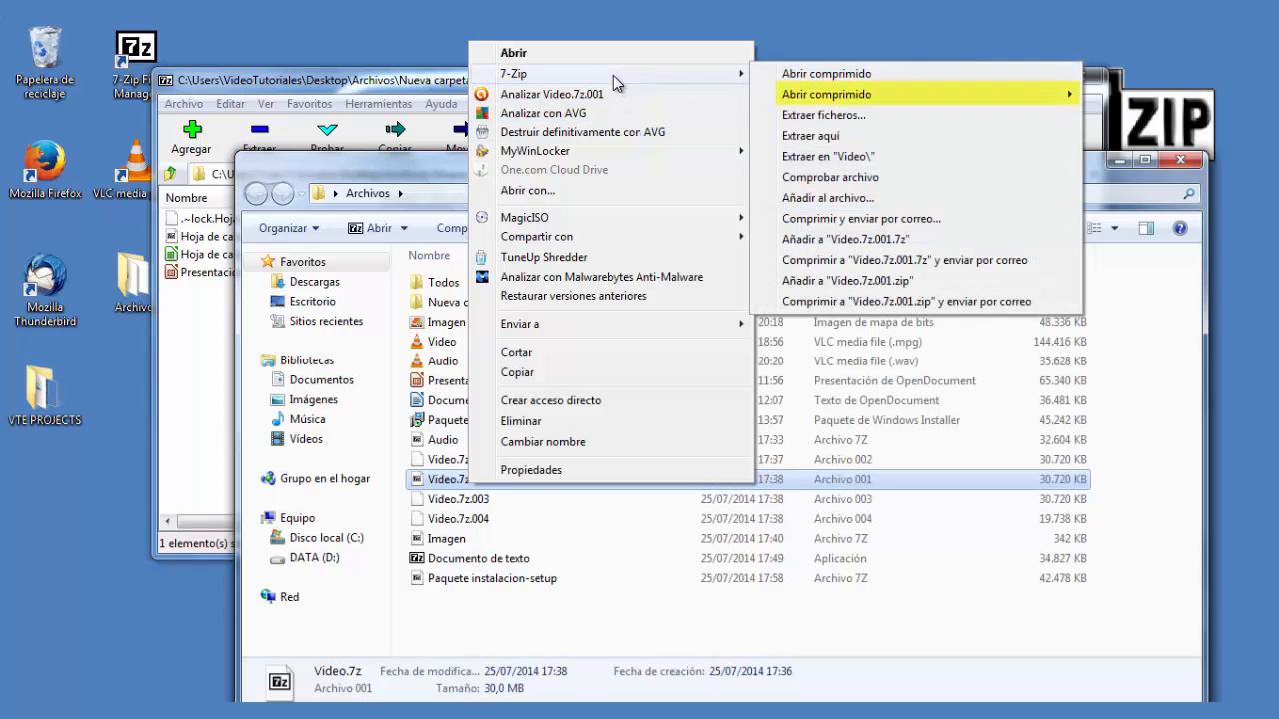
{"action": "mouse_move", "coordinate": [821, 97]}
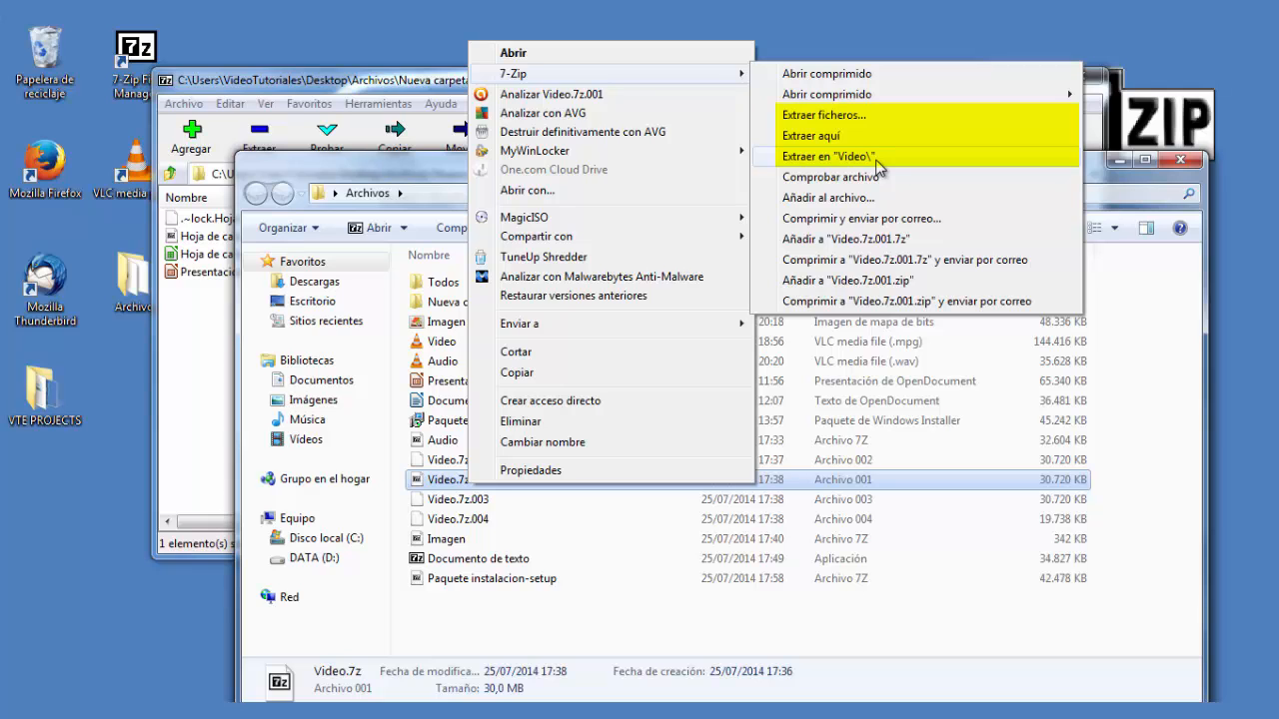
{"action": "left_click", "coordinate": [829, 157]}
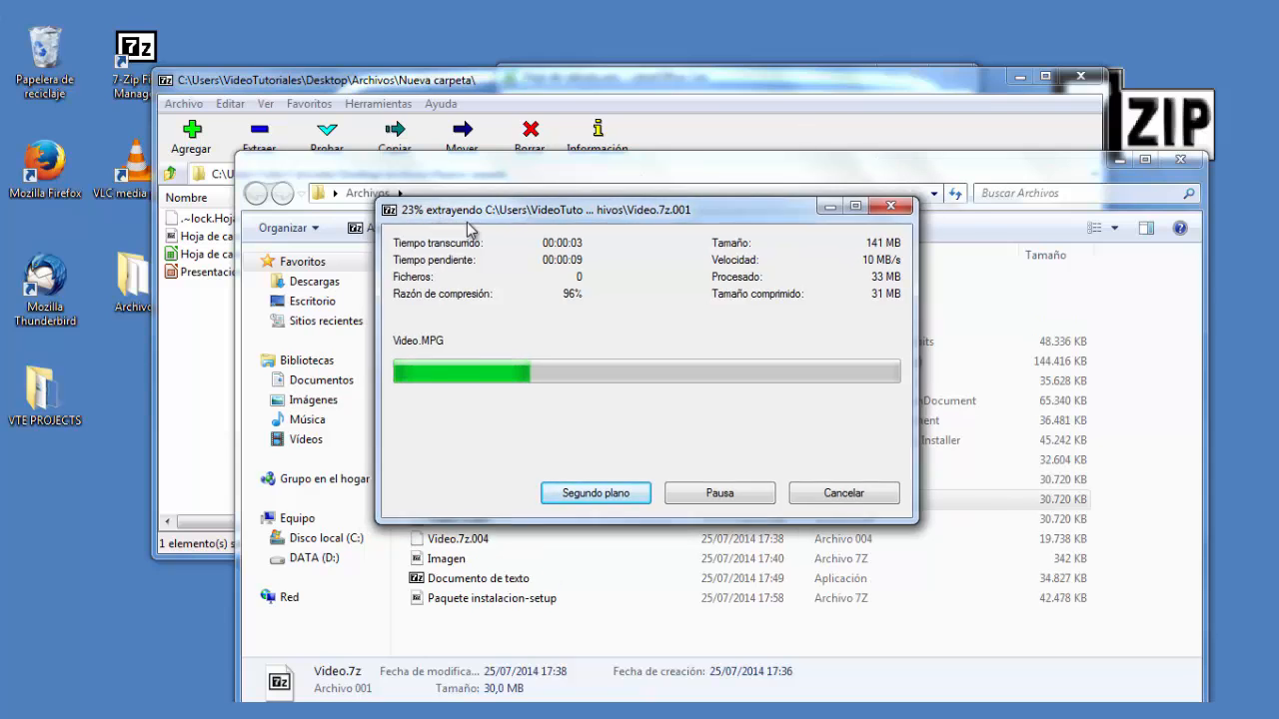
{"action": "left_click_drag", "start_coordinate": [449, 209], "coordinate": [732, 196]}
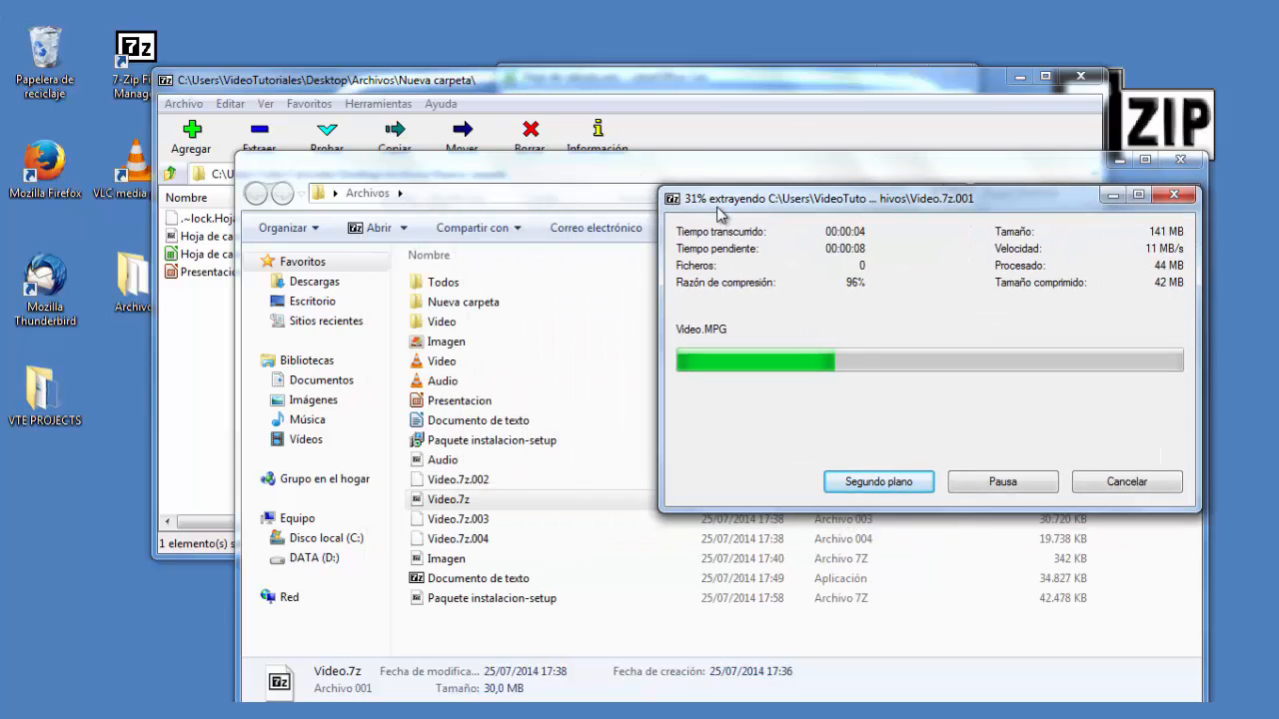
- Open the extracted Video folder in details view to inspect its file, then return to Archivos
{"action": "double_click", "coordinate": [442, 329]}
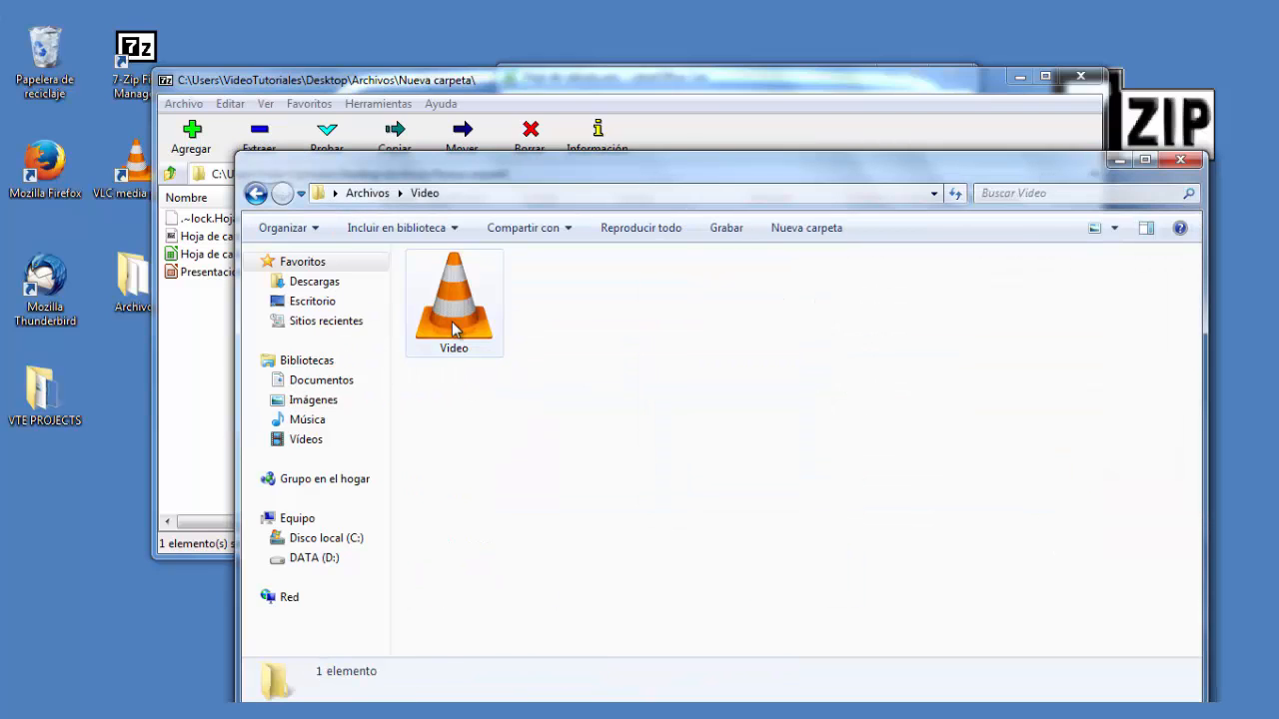
{"action": "left_click", "coordinate": [455, 330]}
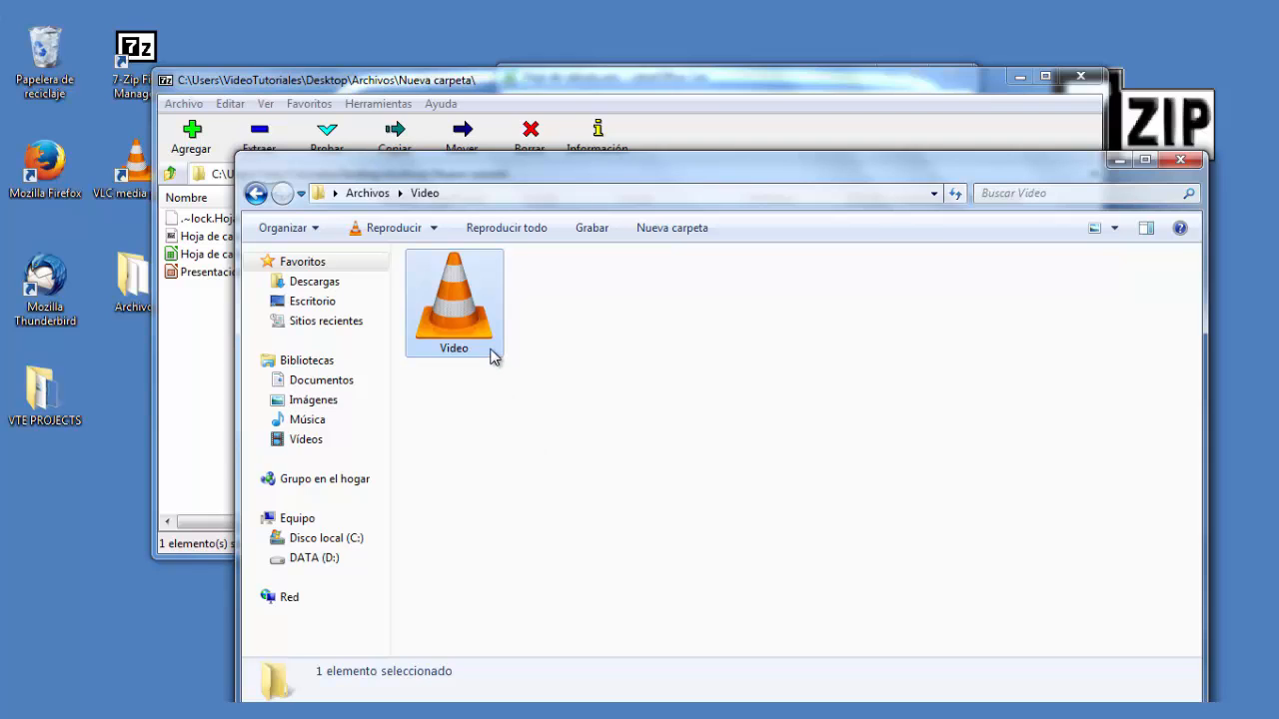
{"action": "left_click", "coordinate": [1114, 228]}
{"action": "left_click", "coordinate": [1164, 358]}
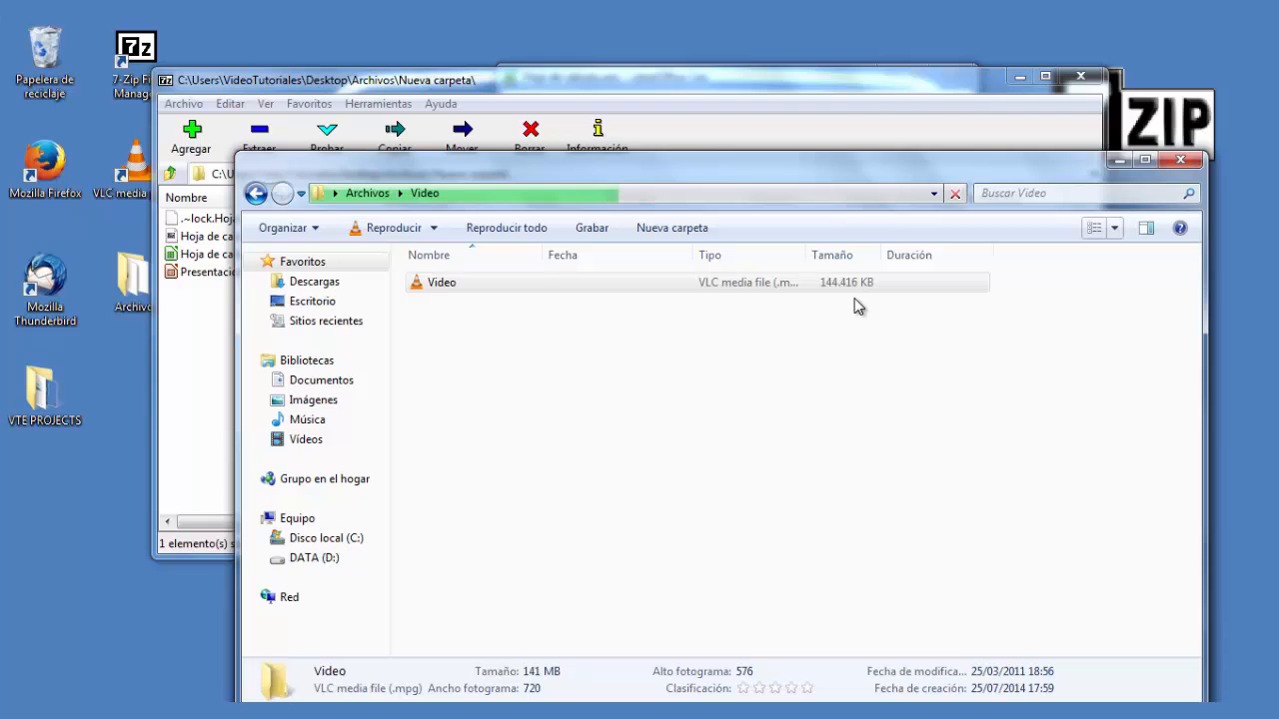
{"action": "left_click", "coordinate": [256, 194]}
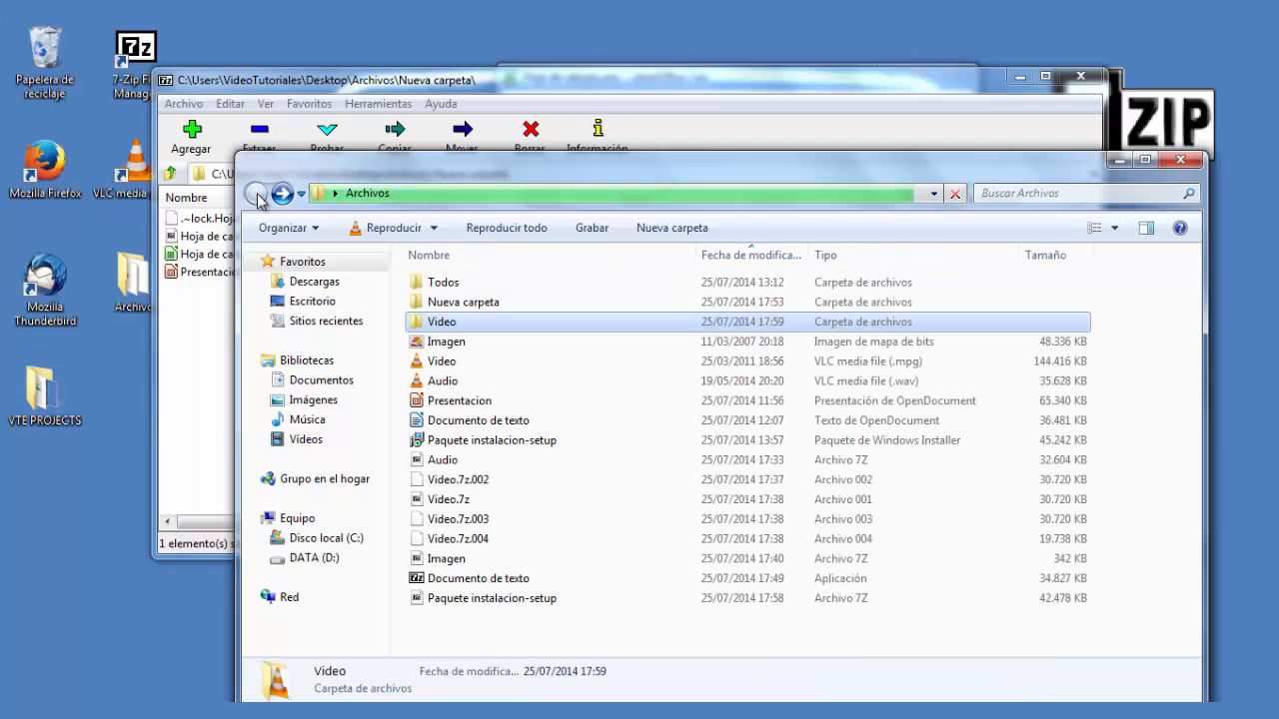
- Try extracting Video.7z.001 here, decline replacing the existing Video.MPG, and cancel the extraction
{"action": "left_click", "coordinate": [440, 365]}
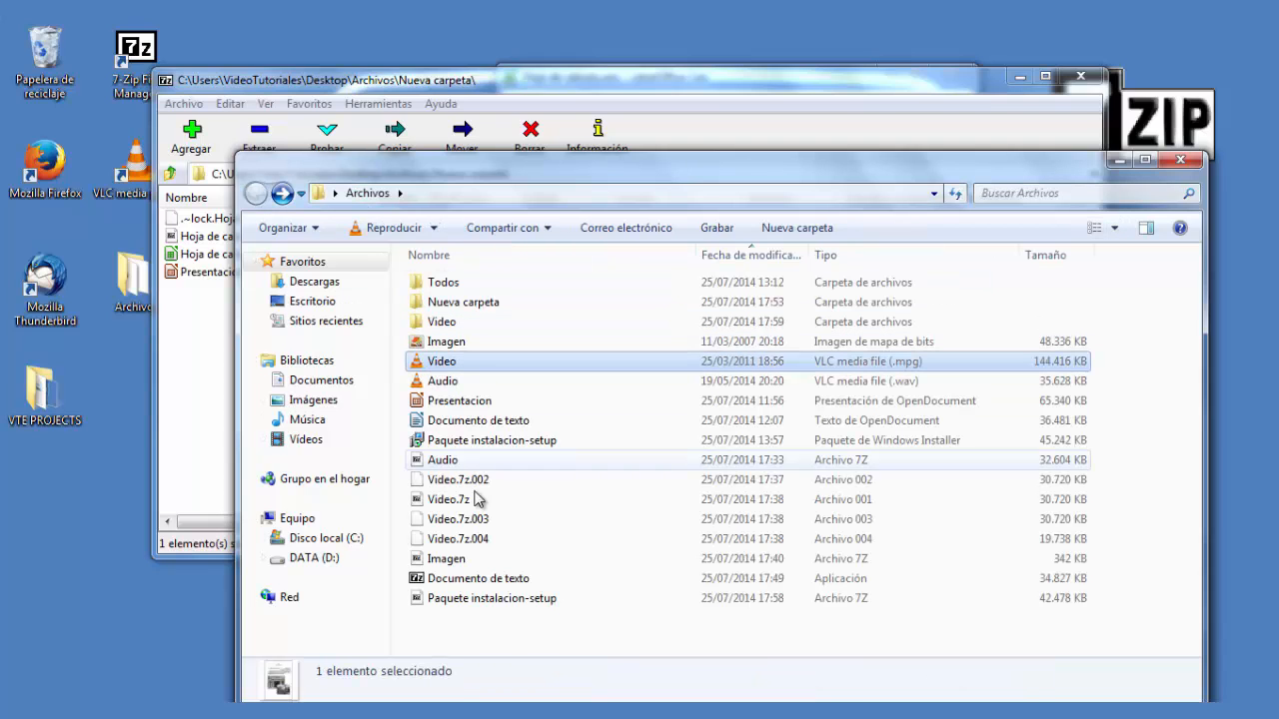
{"action": "right_click", "coordinate": [450, 504]}
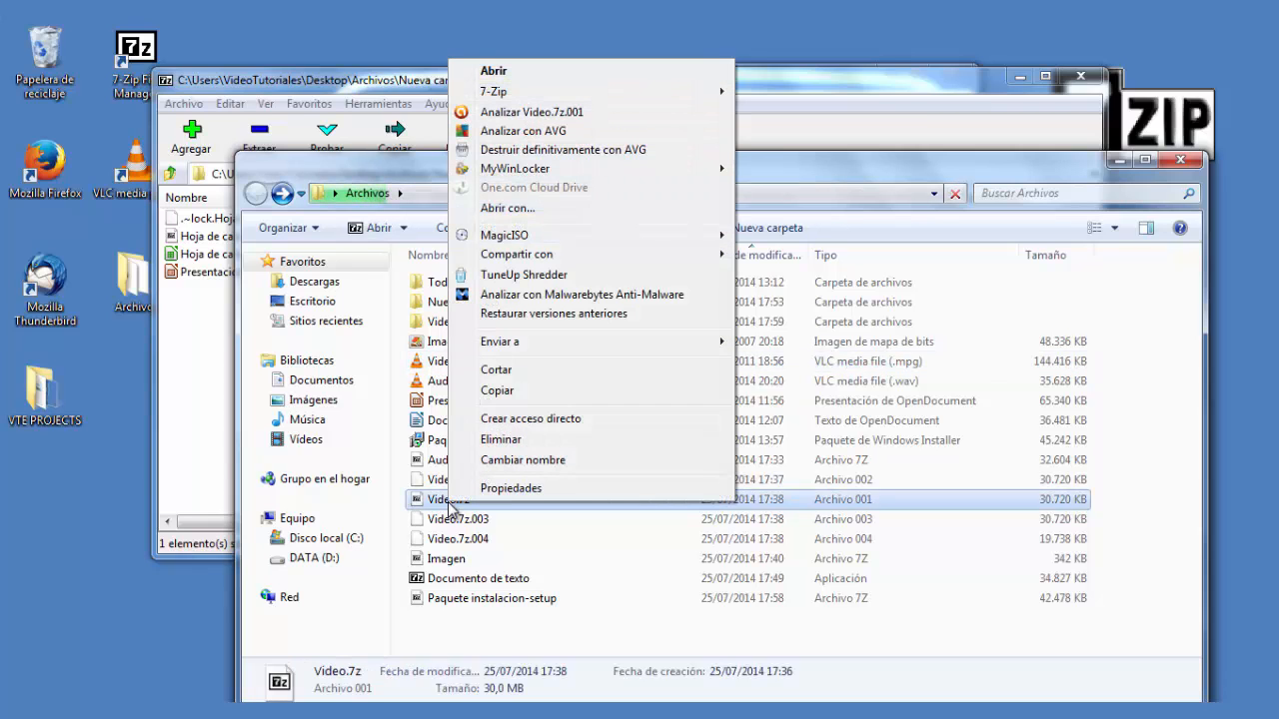
{"action": "mouse_move", "coordinate": [573, 100]}
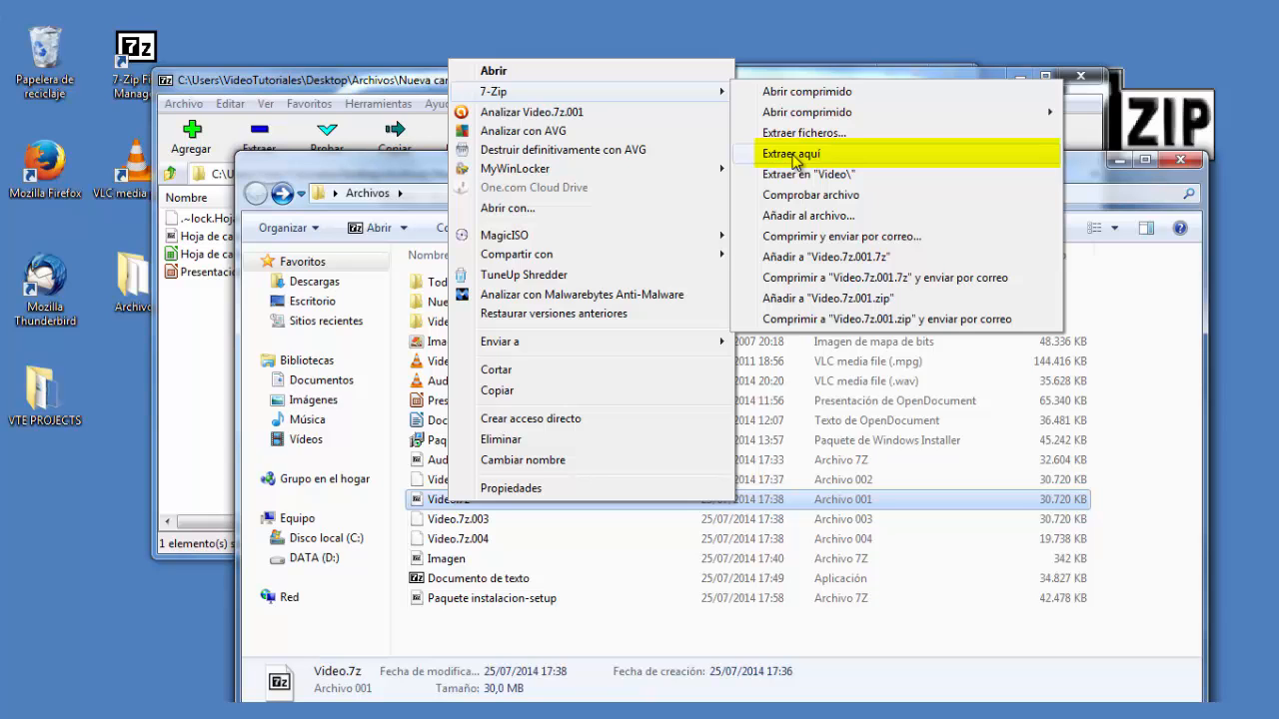
{"action": "left_click", "coordinate": [793, 156]}
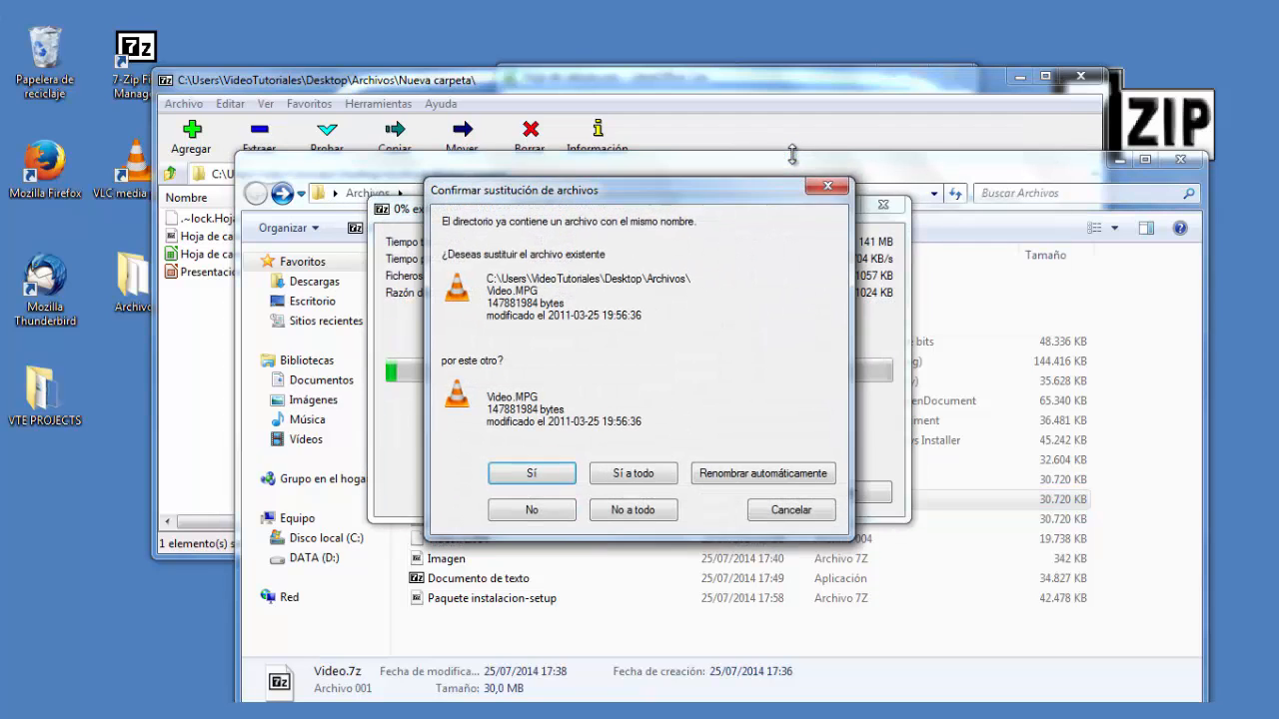
{"action": "left_click_drag", "start_coordinate": [687, 197], "coordinate": [955, 185]}
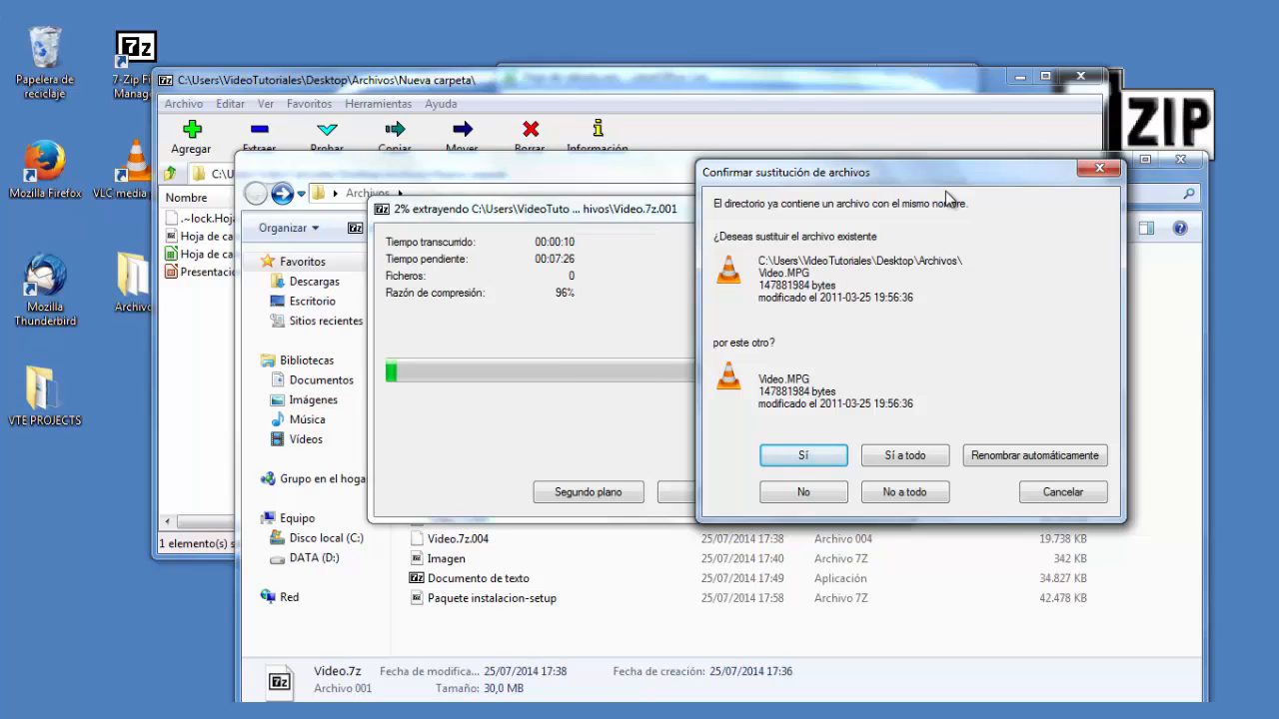
{"action": "left_click", "coordinate": [805, 496]}
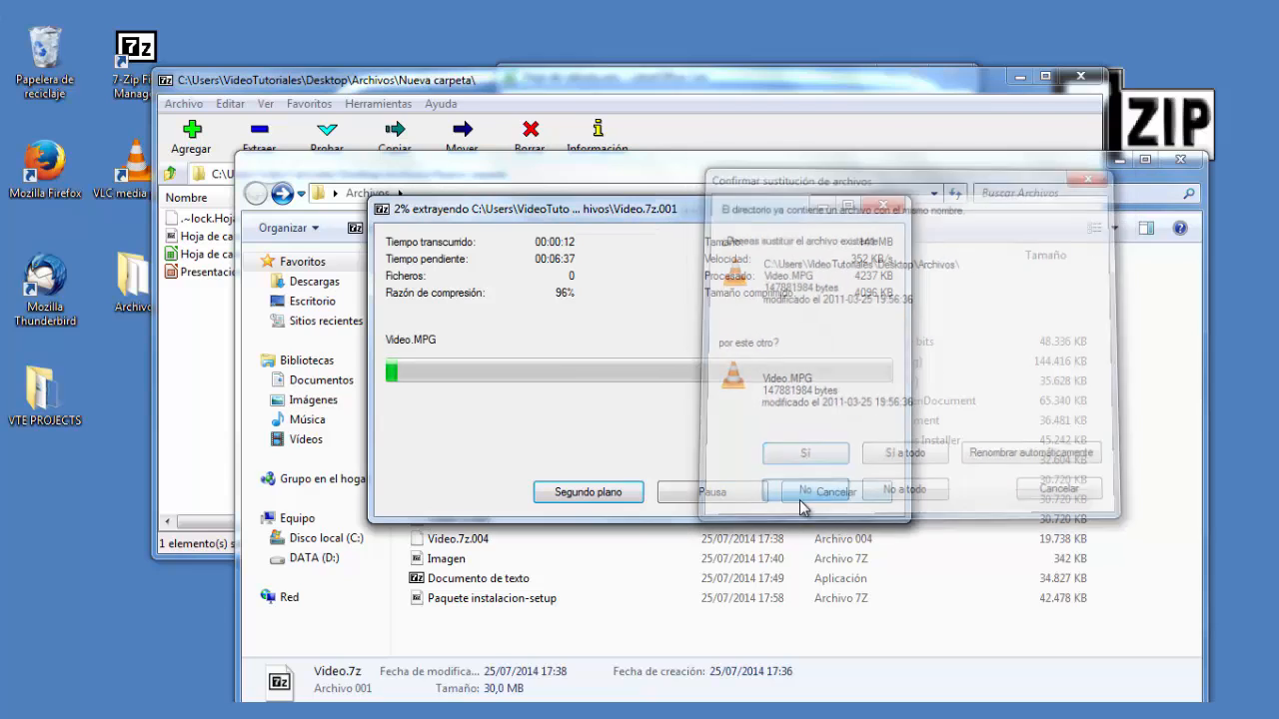
{"action": "left_click", "coordinate": [836, 492]}
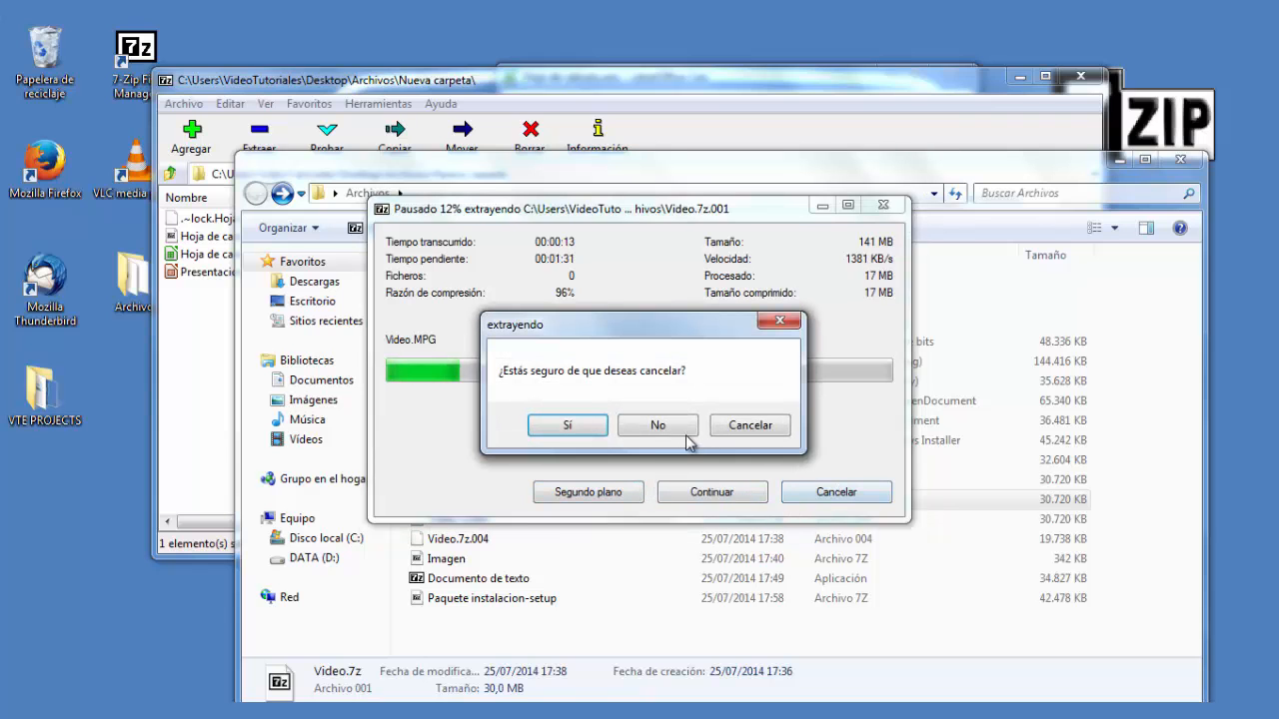
{"action": "left_click", "coordinate": [565, 427]}
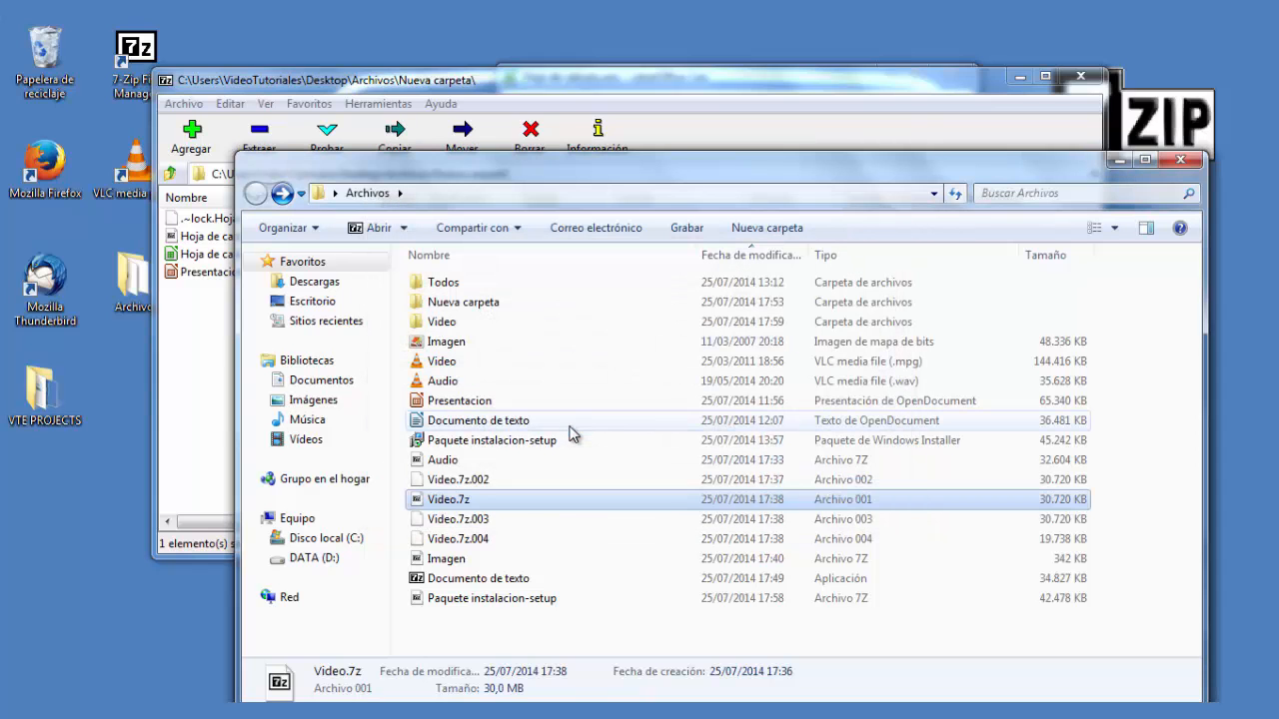
- Extract Video.7z.001 into the Nueva carpeta folder using the Extract files option
{"action": "right_click", "coordinate": [457, 507]}
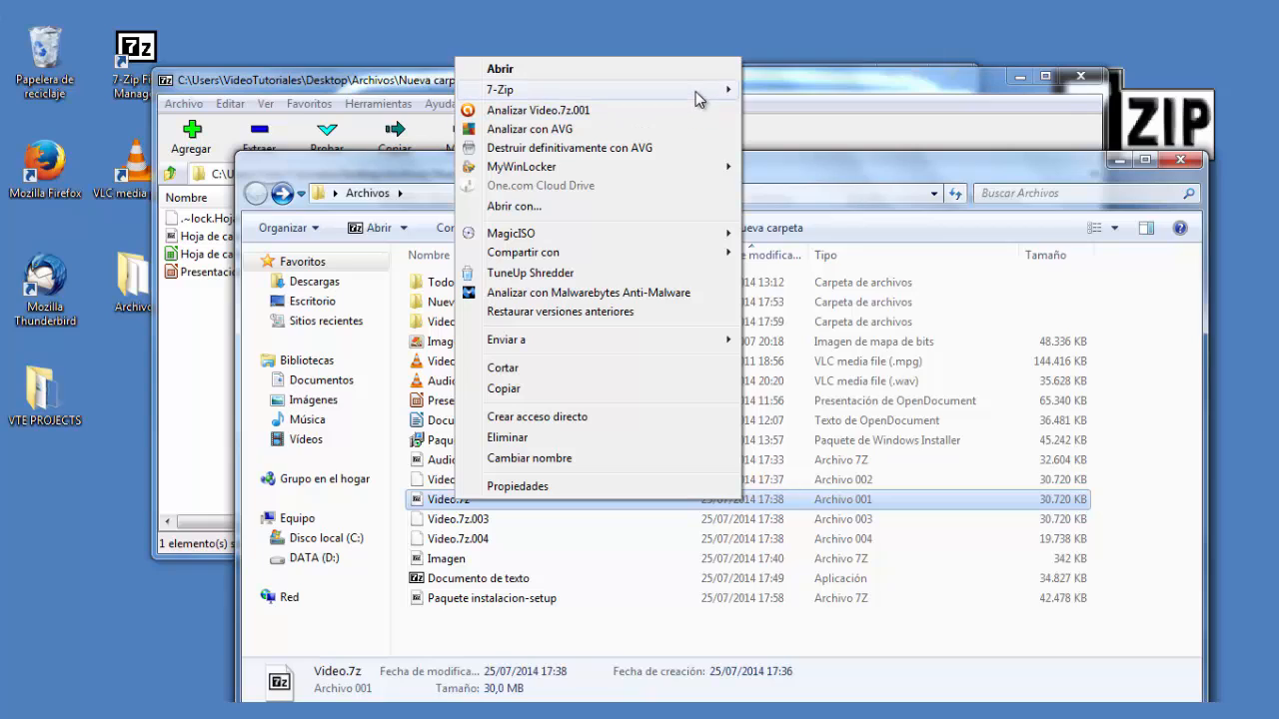
{"action": "mouse_move", "coordinate": [697, 98]}
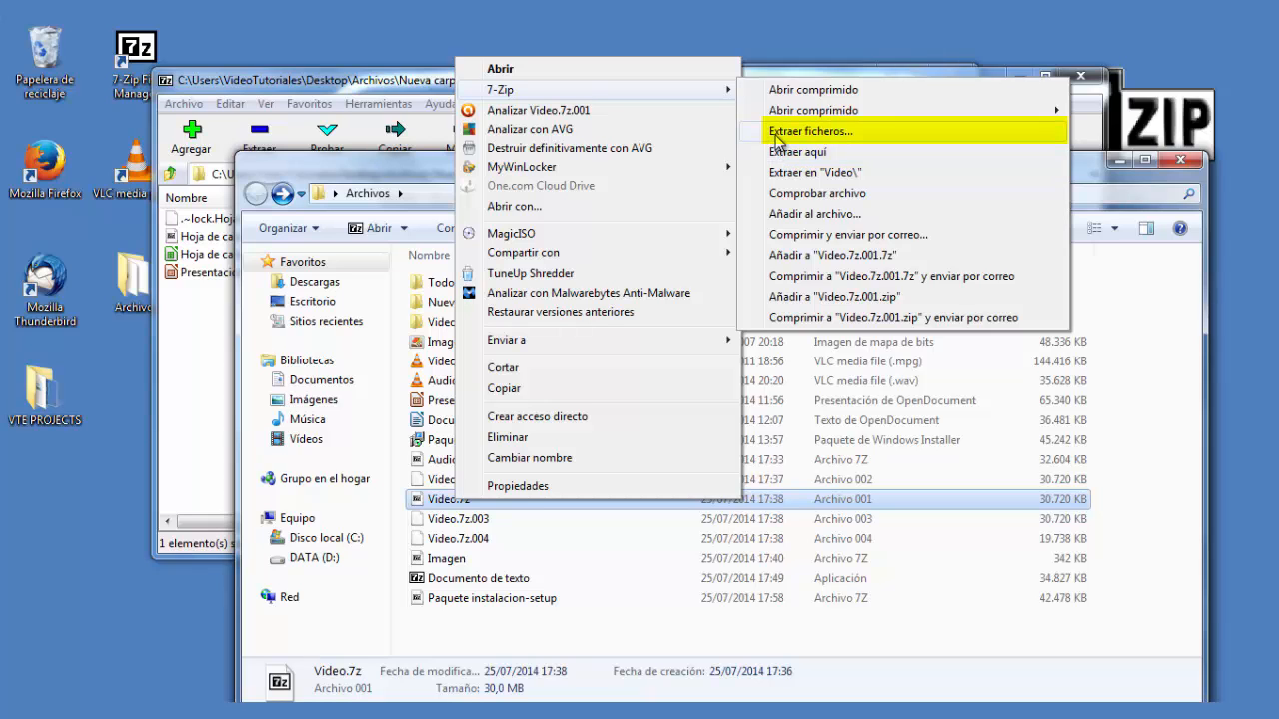
{"action": "left_click", "coordinate": [777, 138]}
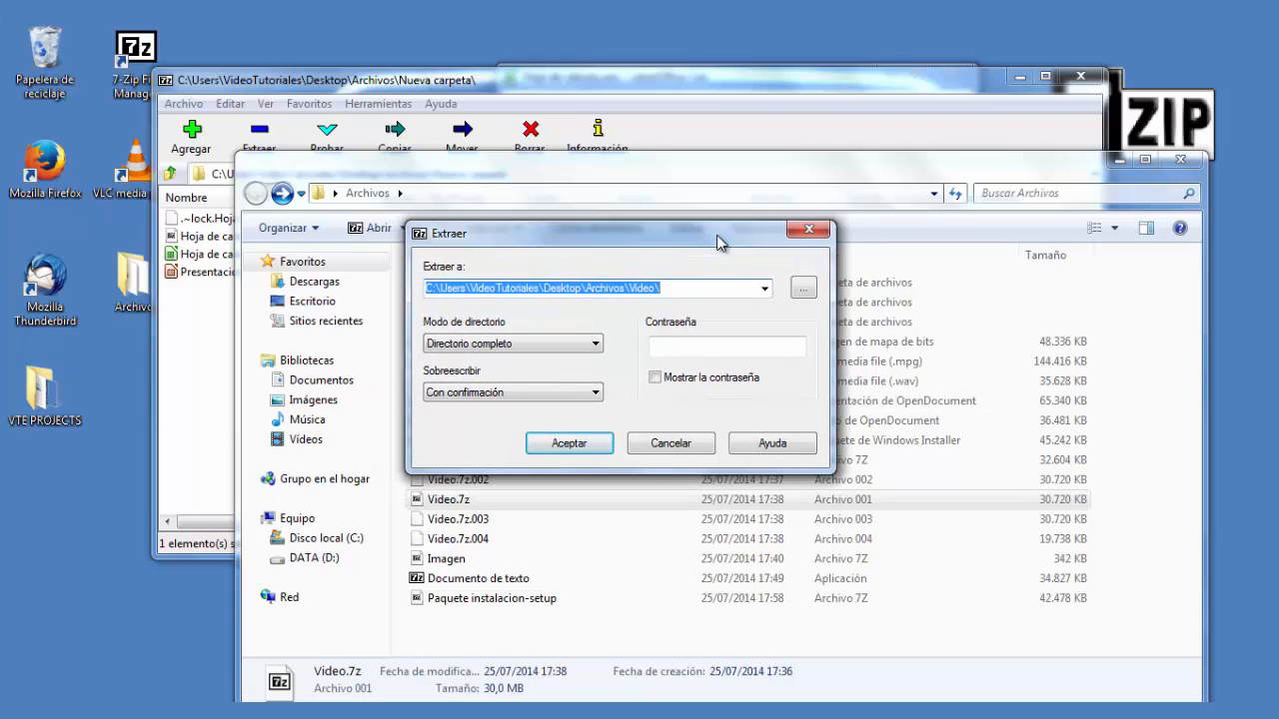
{"action": "left_click", "coordinate": [764, 288]}
{"action": "left_click", "coordinate": [699, 306]}
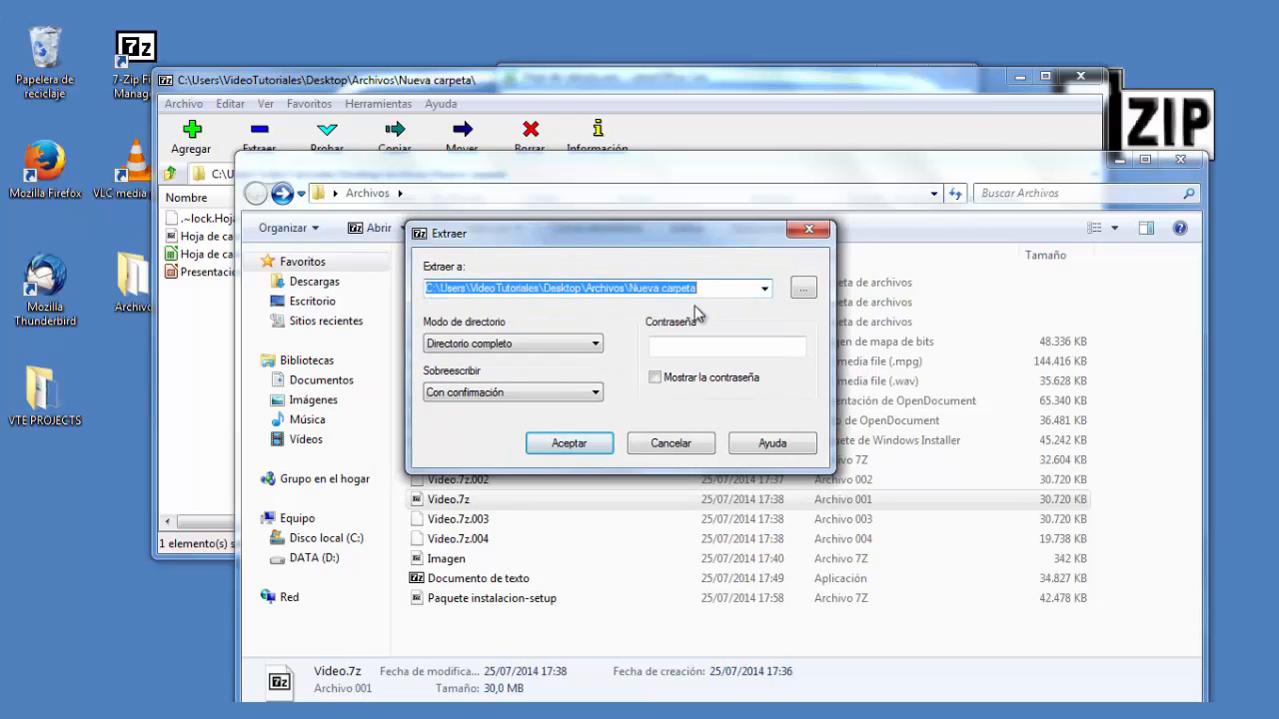
{"action": "left_click", "coordinate": [569, 445]}
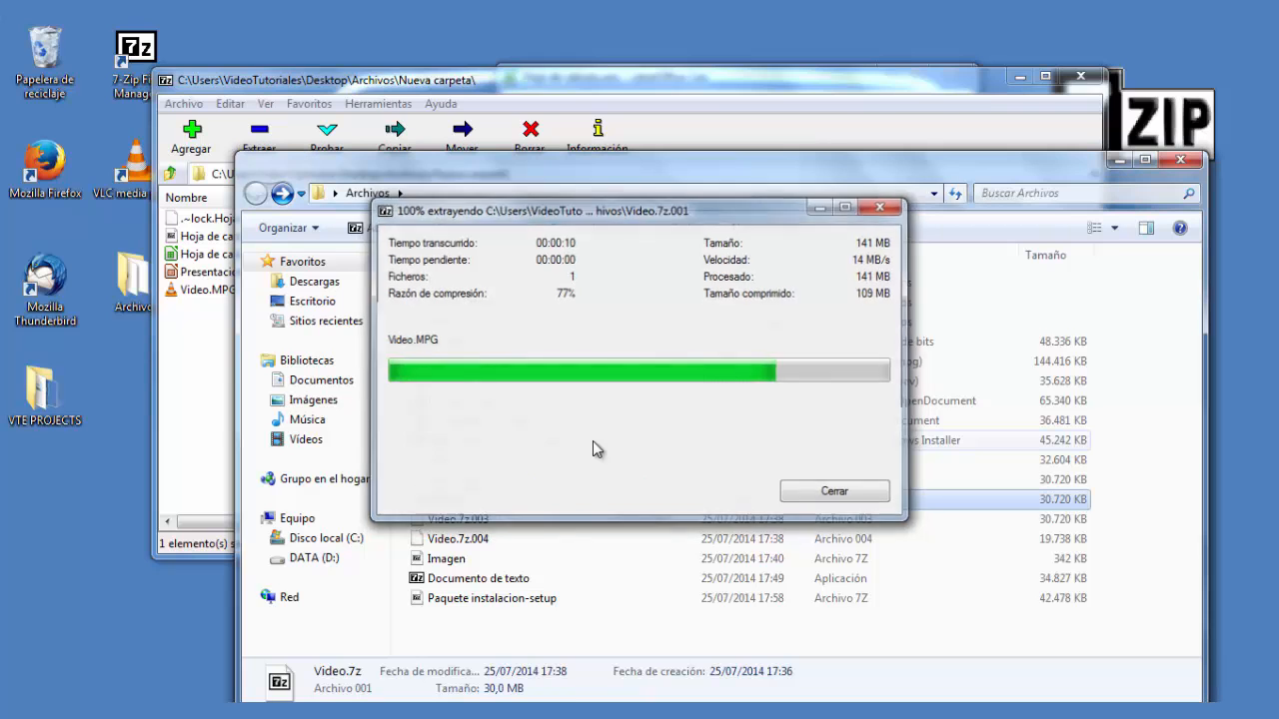
- Open Nueva carpeta to check the extracted video, then go back to Archivos
{"action": "double_click", "coordinate": [464, 301]}
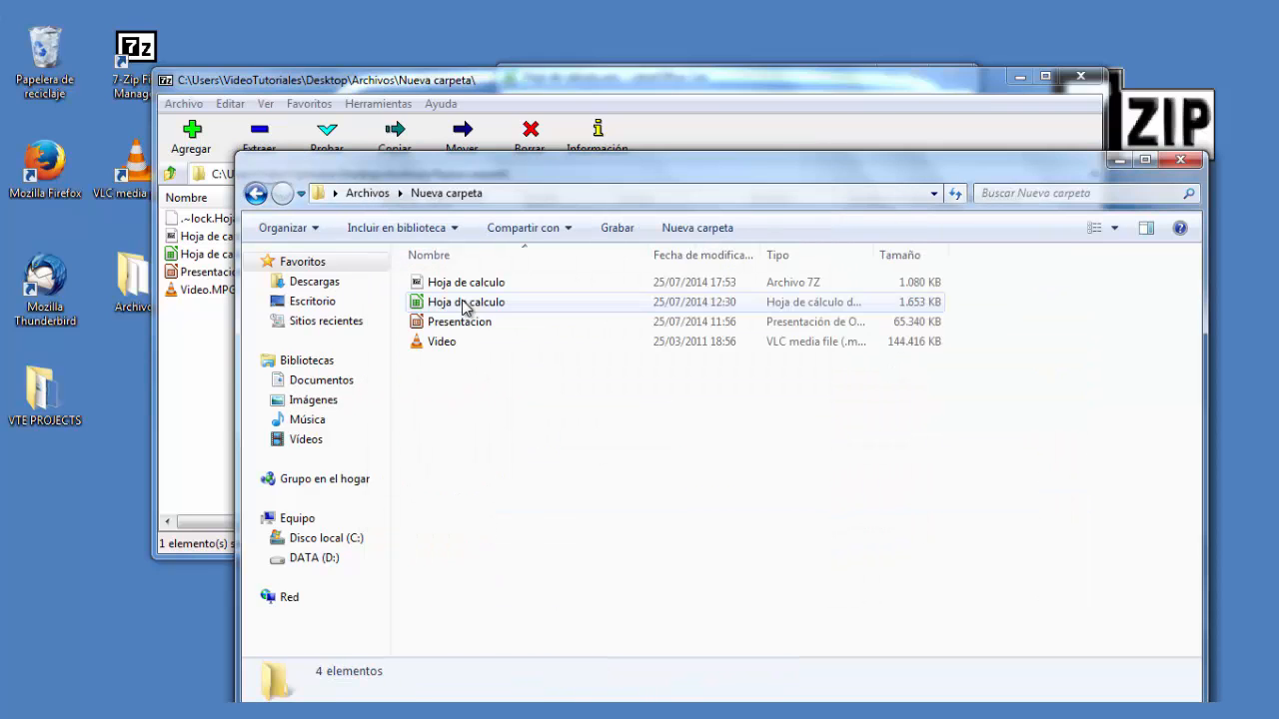
{"action": "left_click", "coordinate": [442, 342]}
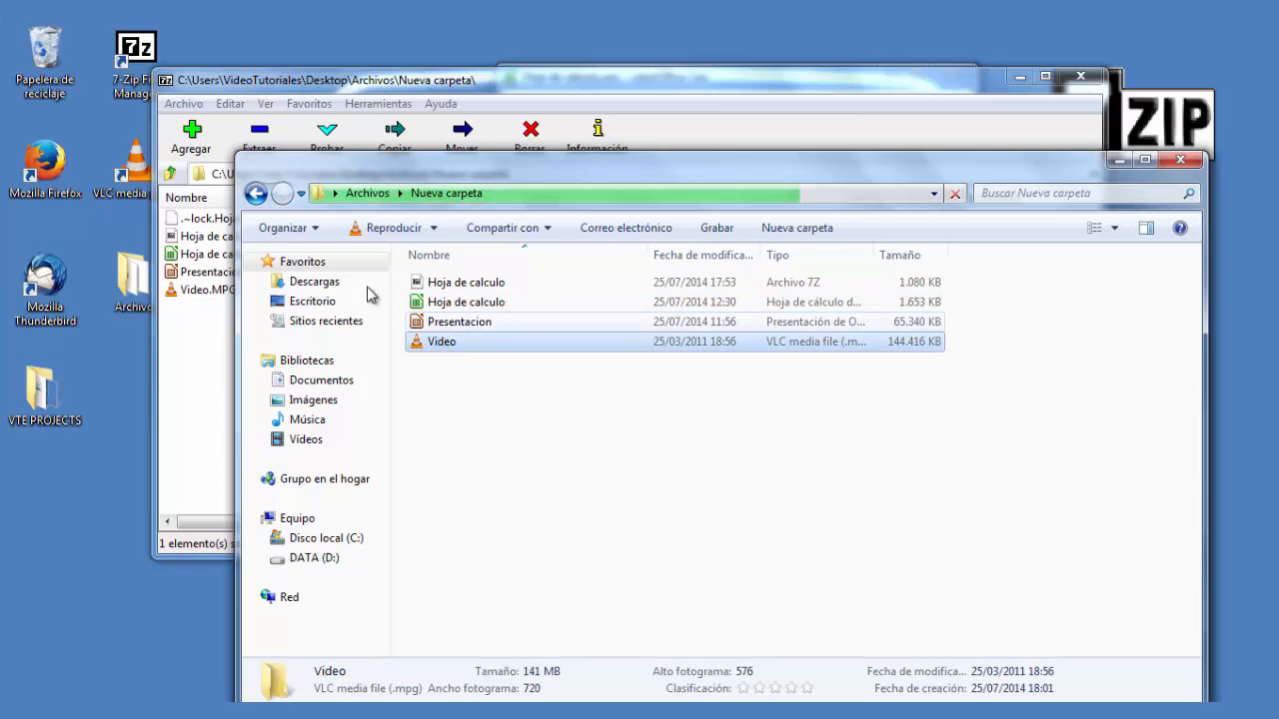
{"action": "left_click", "coordinate": [256, 194]}
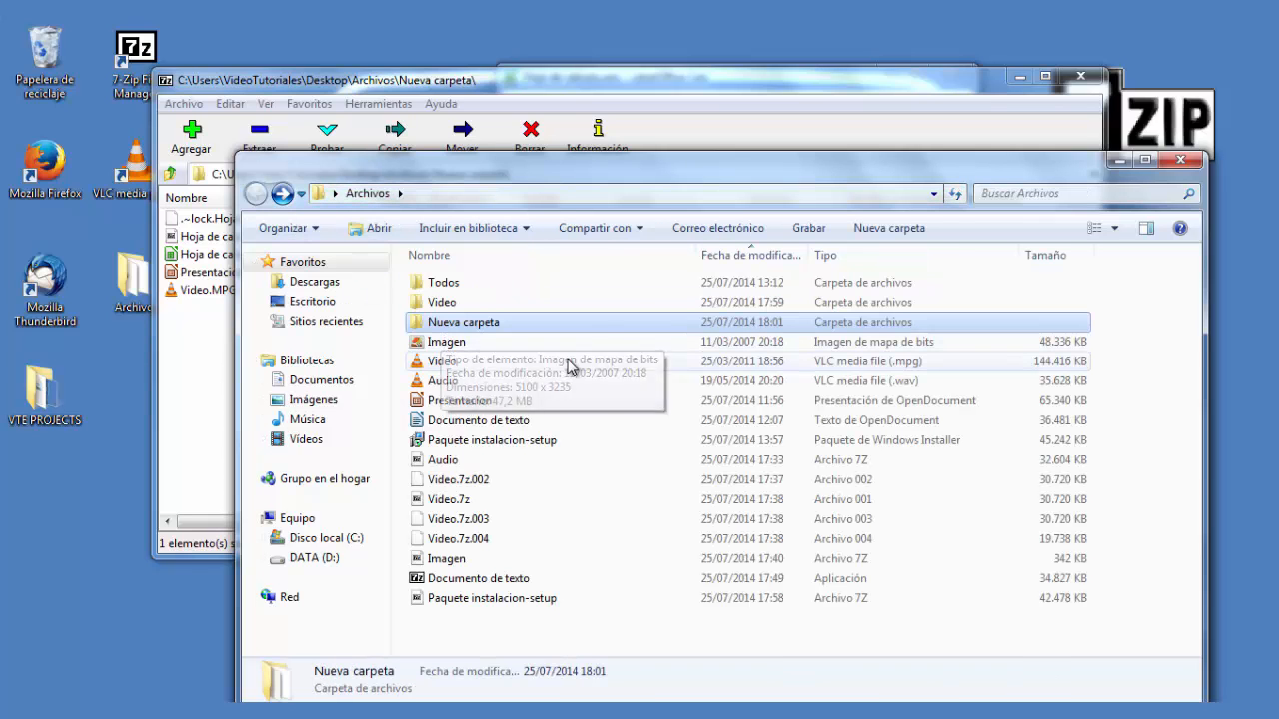
- Browse the 7-Zip context menu options for the Audio archive, then switch to the 7-Zip window
{"action": "left_click", "coordinate": [648, 461]}
{"action": "right_click", "coordinate": [437, 461]}
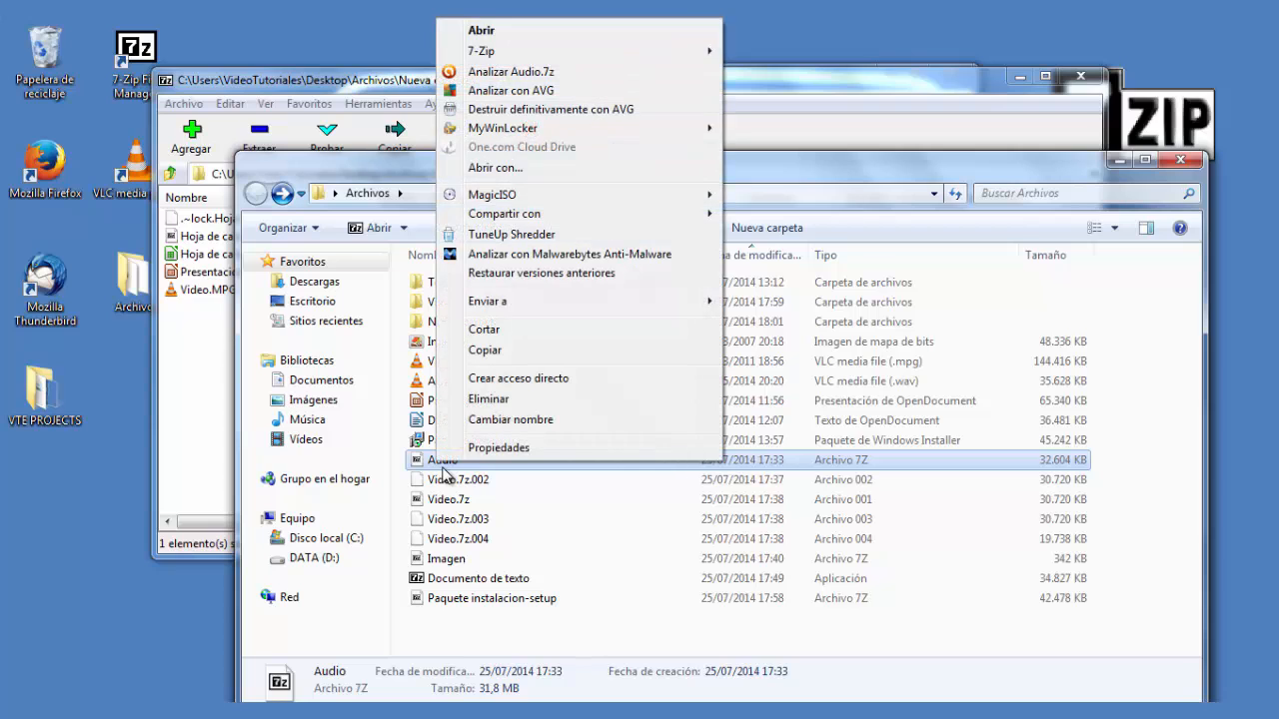
{"action": "mouse_move", "coordinate": [701, 55]}
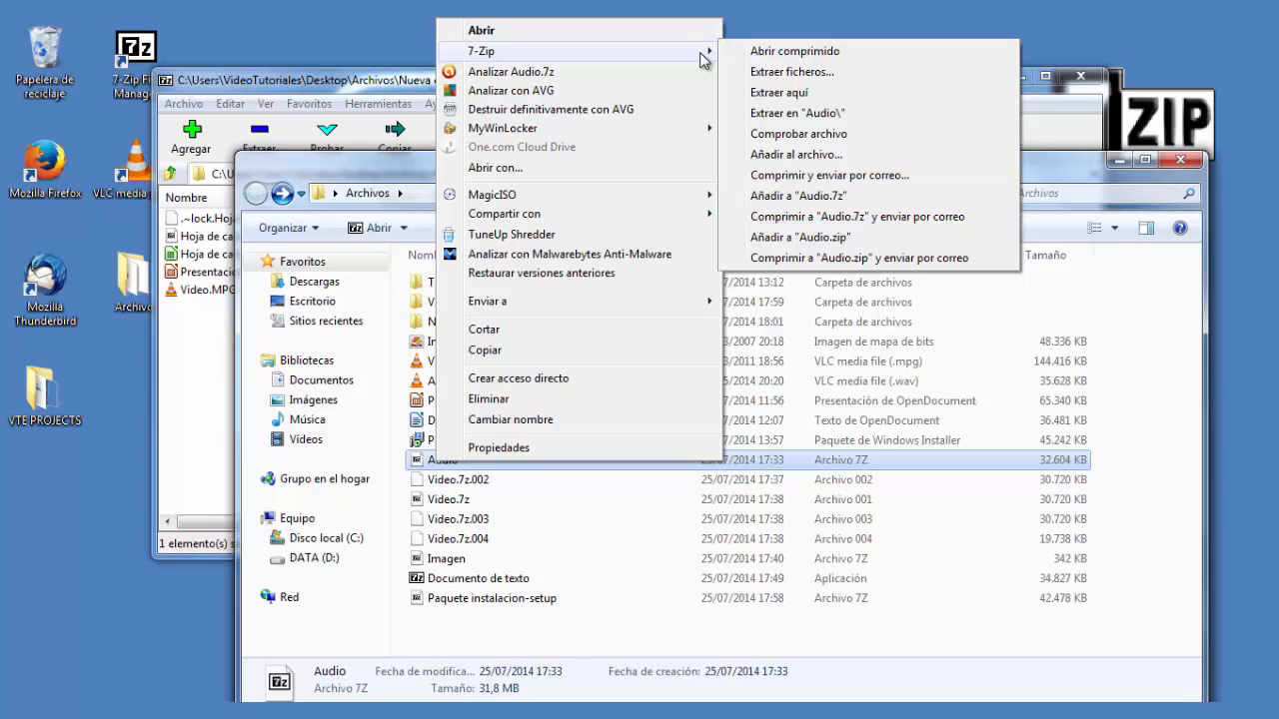
{"action": "left_click", "coordinate": [389, 80]}
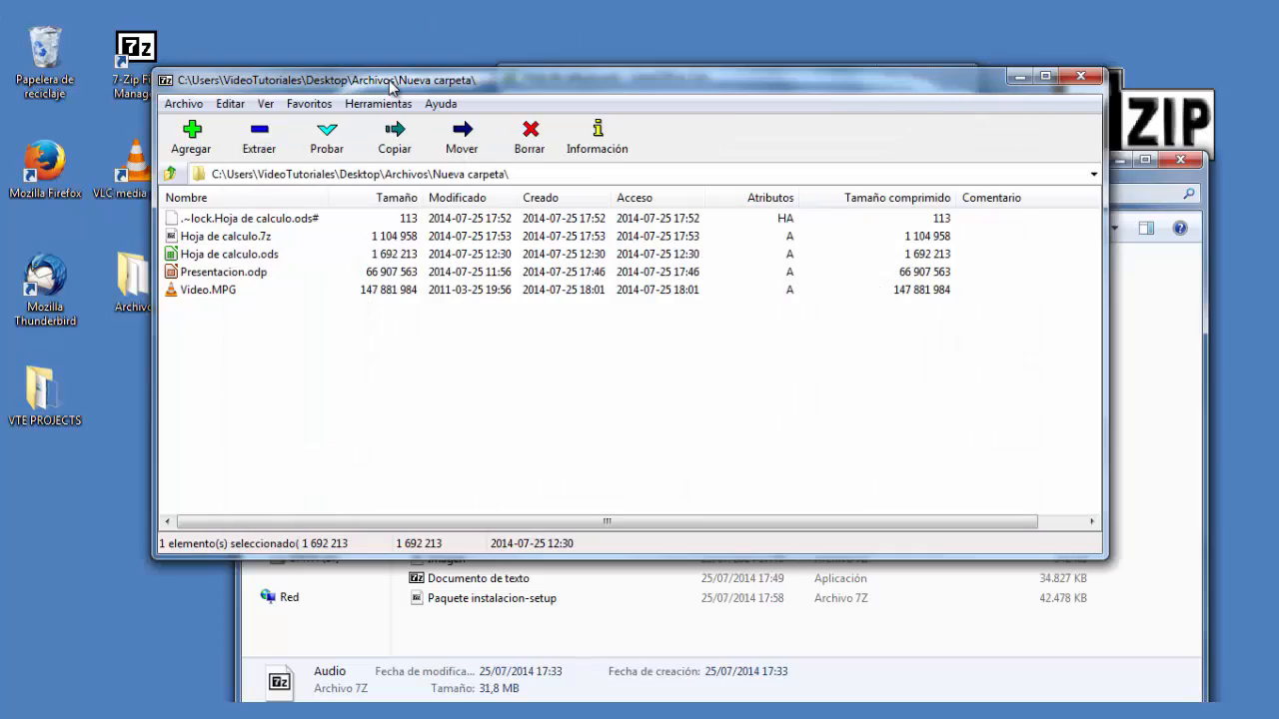
- In 7-Zip Options, remove the three compress-and-send-by-email items from the context menu and apply
{"action": "left_click", "coordinate": [385, 105]}
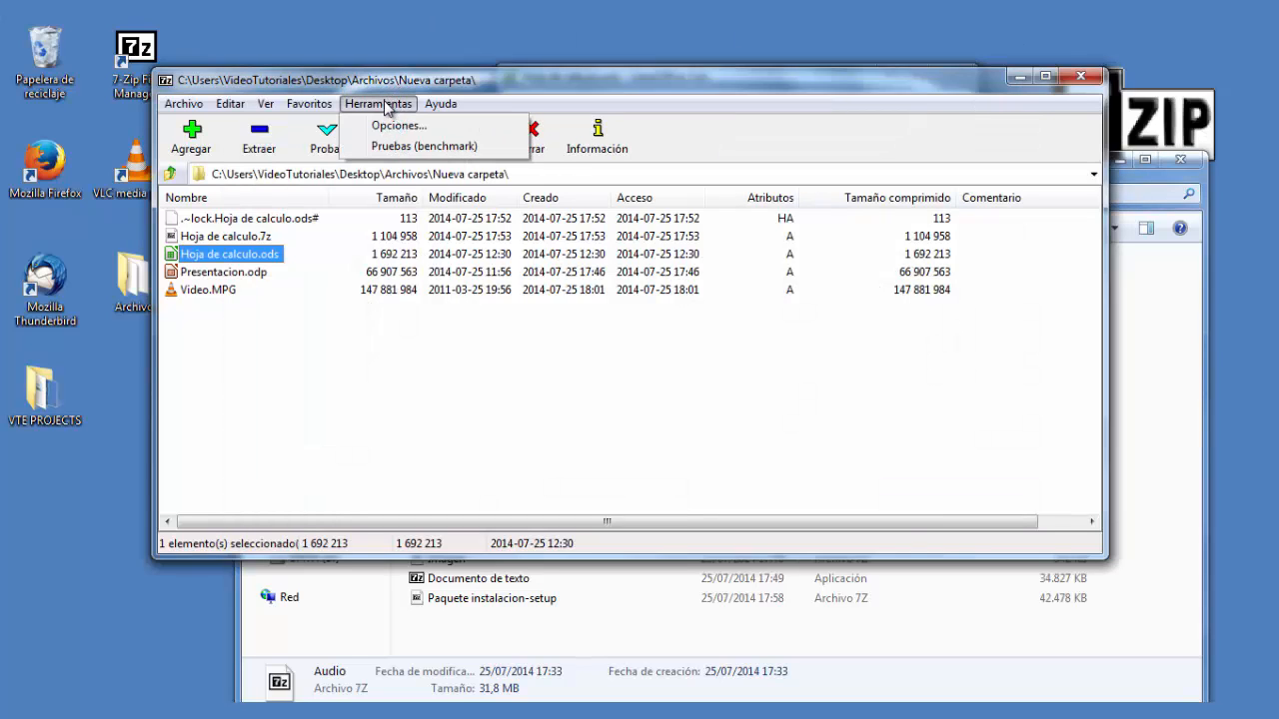
{"action": "left_click", "coordinate": [397, 126]}
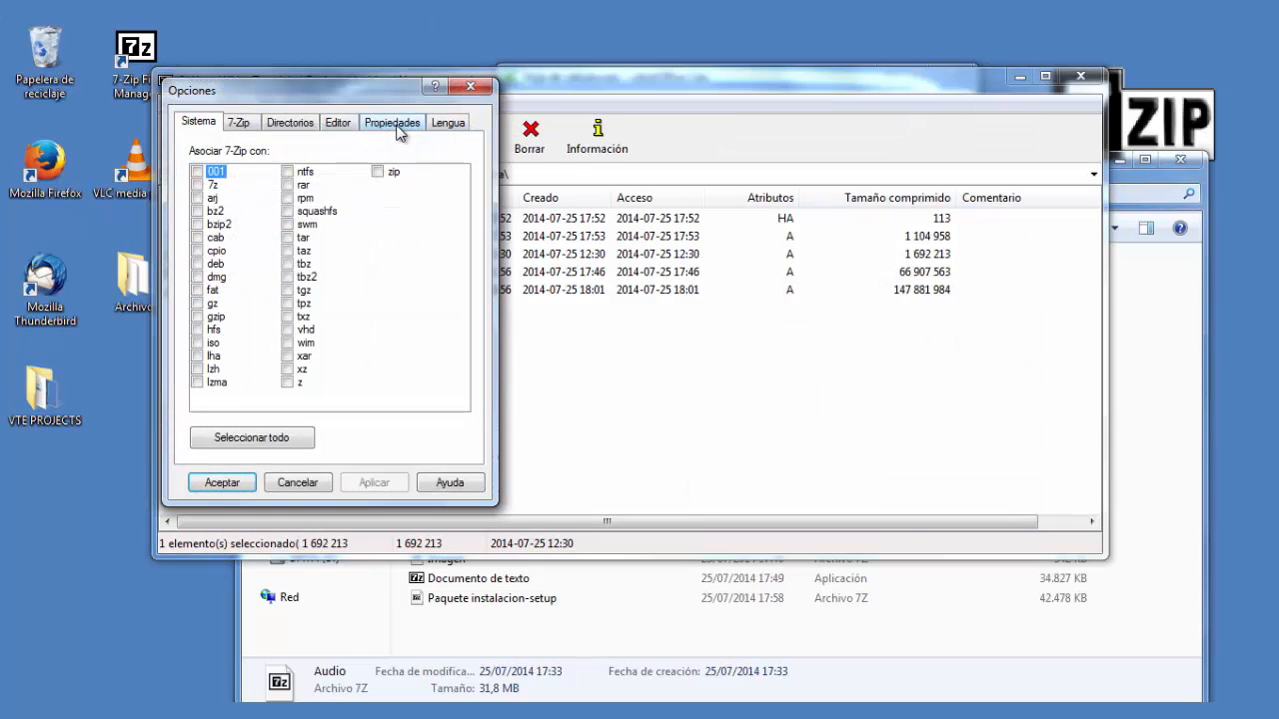
{"action": "left_click", "coordinate": [241, 123]}
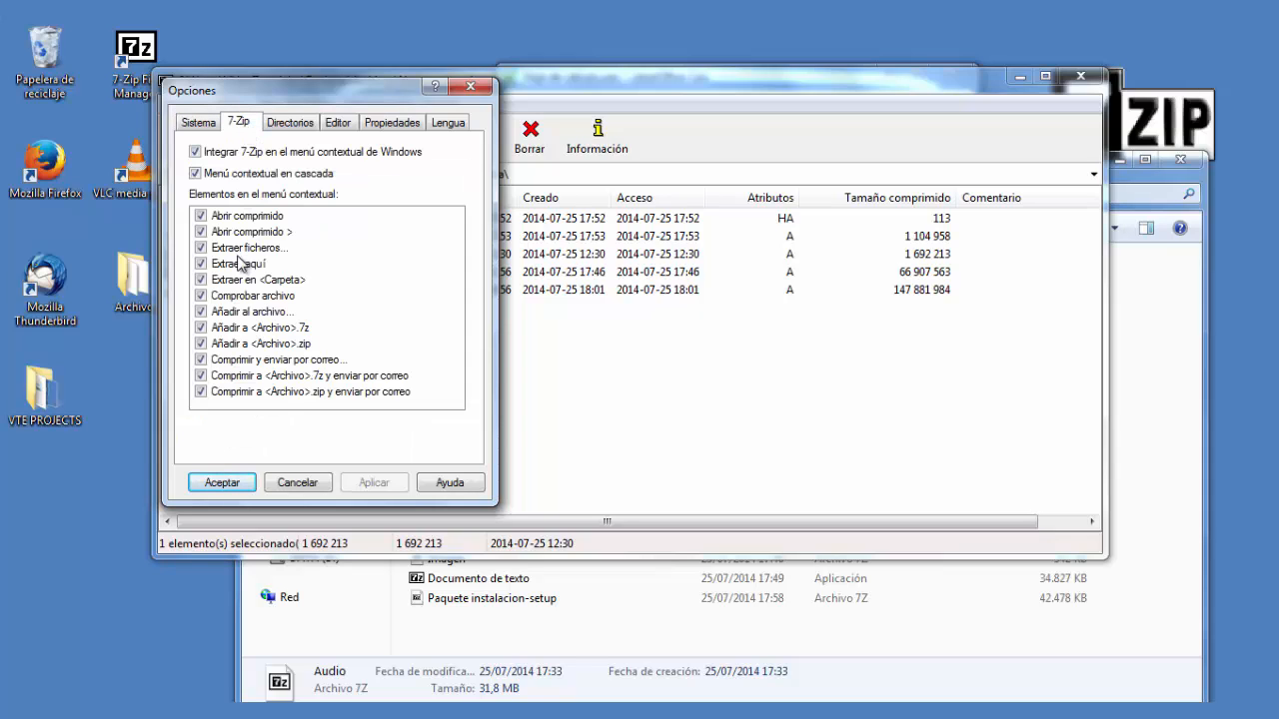
{"action": "left_click", "coordinate": [200, 392]}
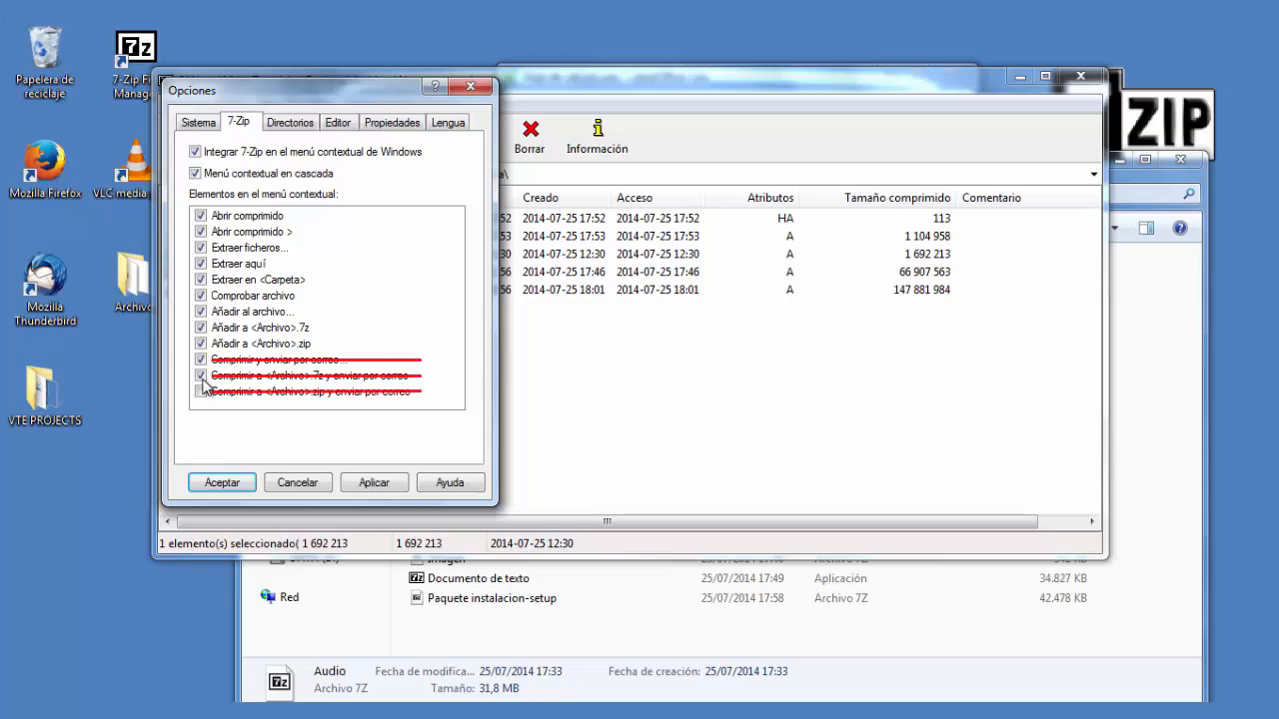
{"action": "left_click", "coordinate": [200, 360]}
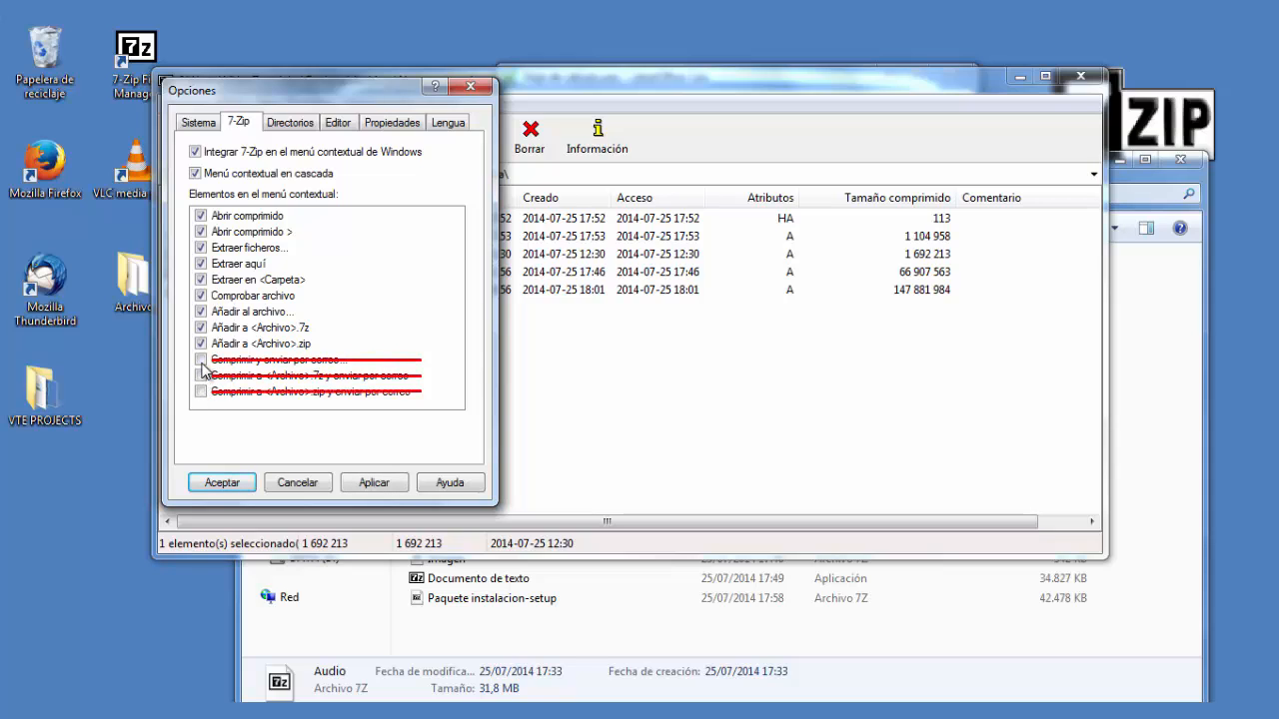
{"action": "left_click", "coordinate": [375, 485]}
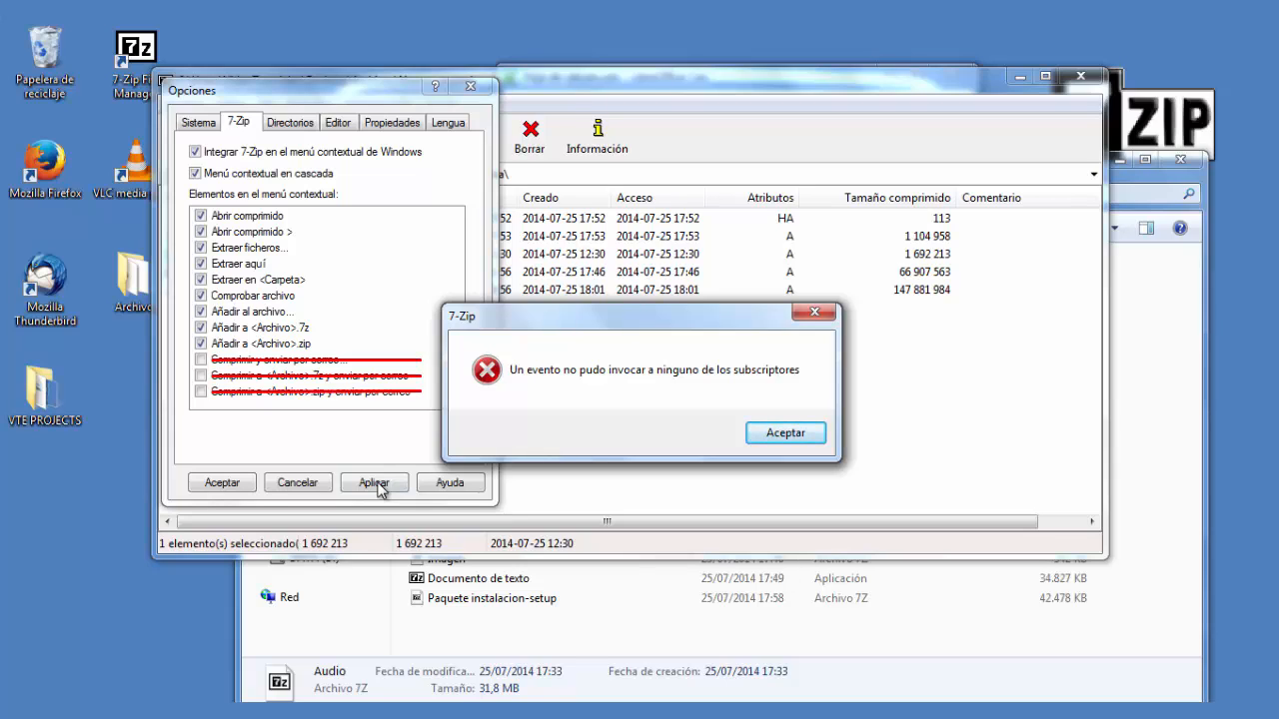
{"action": "left_click", "coordinate": [808, 436]}
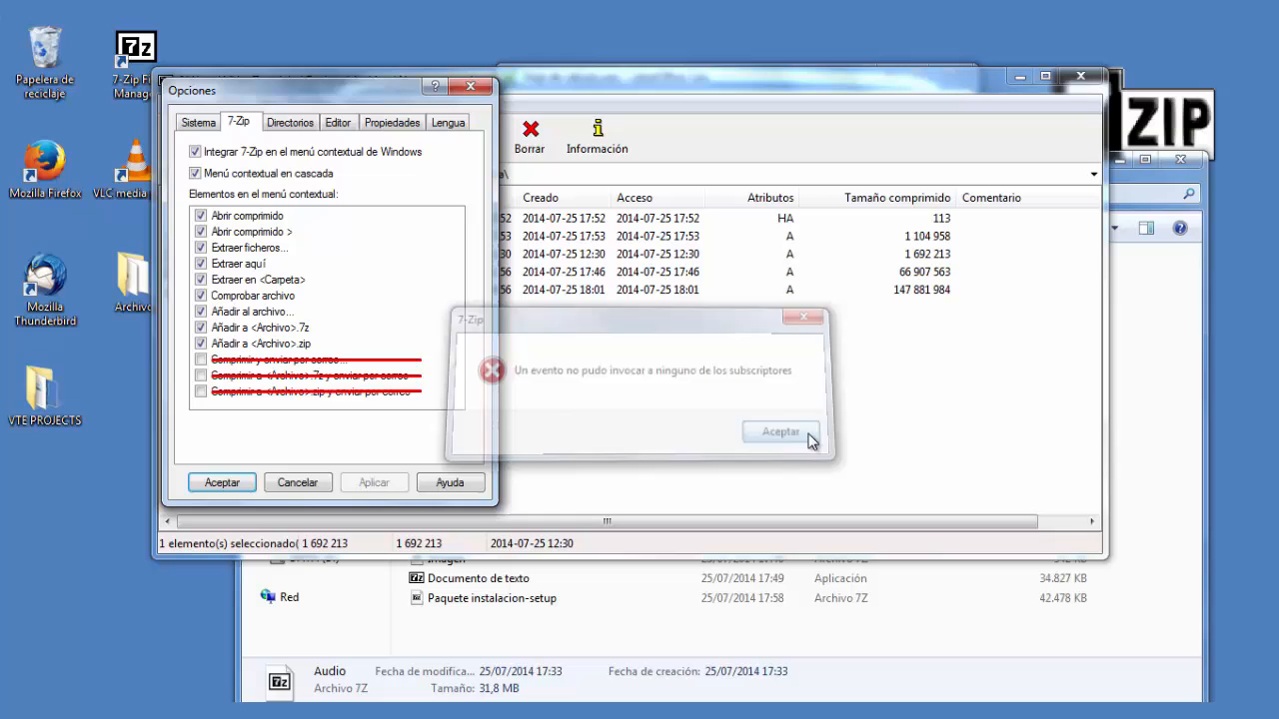
- Accept the Options changes, dismiss the error, and review the Audio archive's shortened 7-Zip context menu in Explorer
{"action": "left_click", "coordinate": [240, 487]}
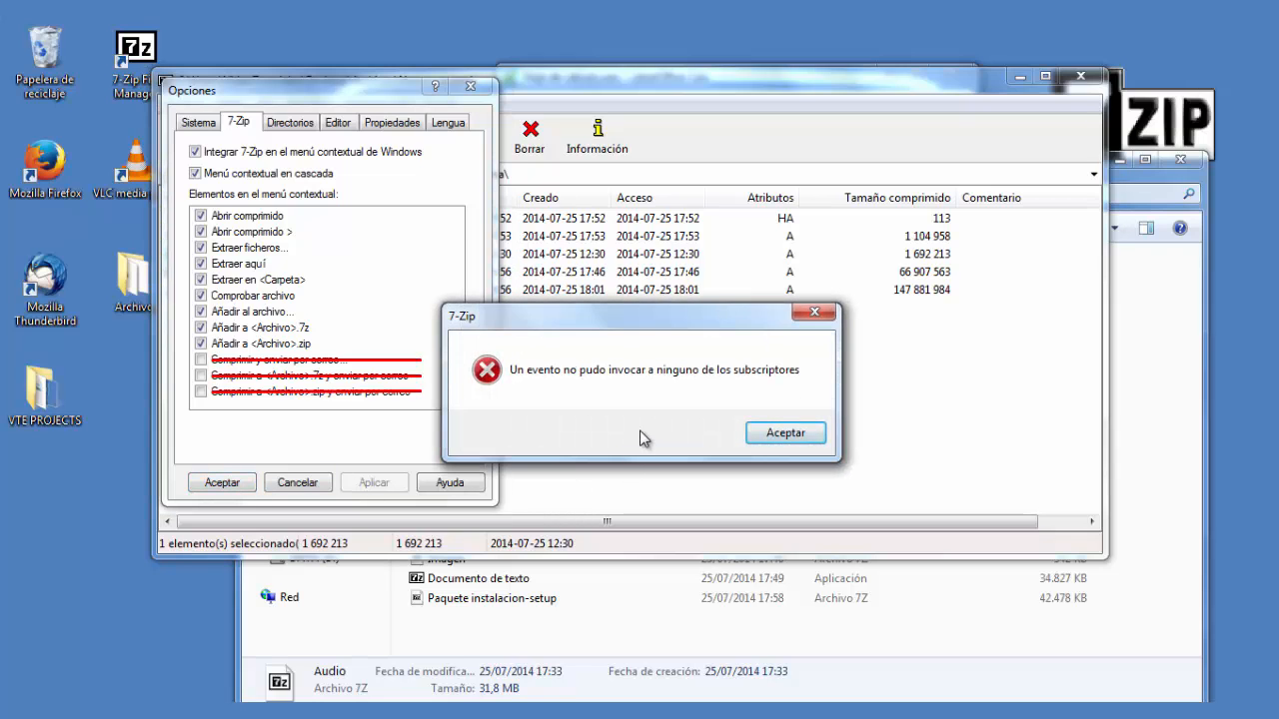
{"action": "left_click", "coordinate": [785, 433]}
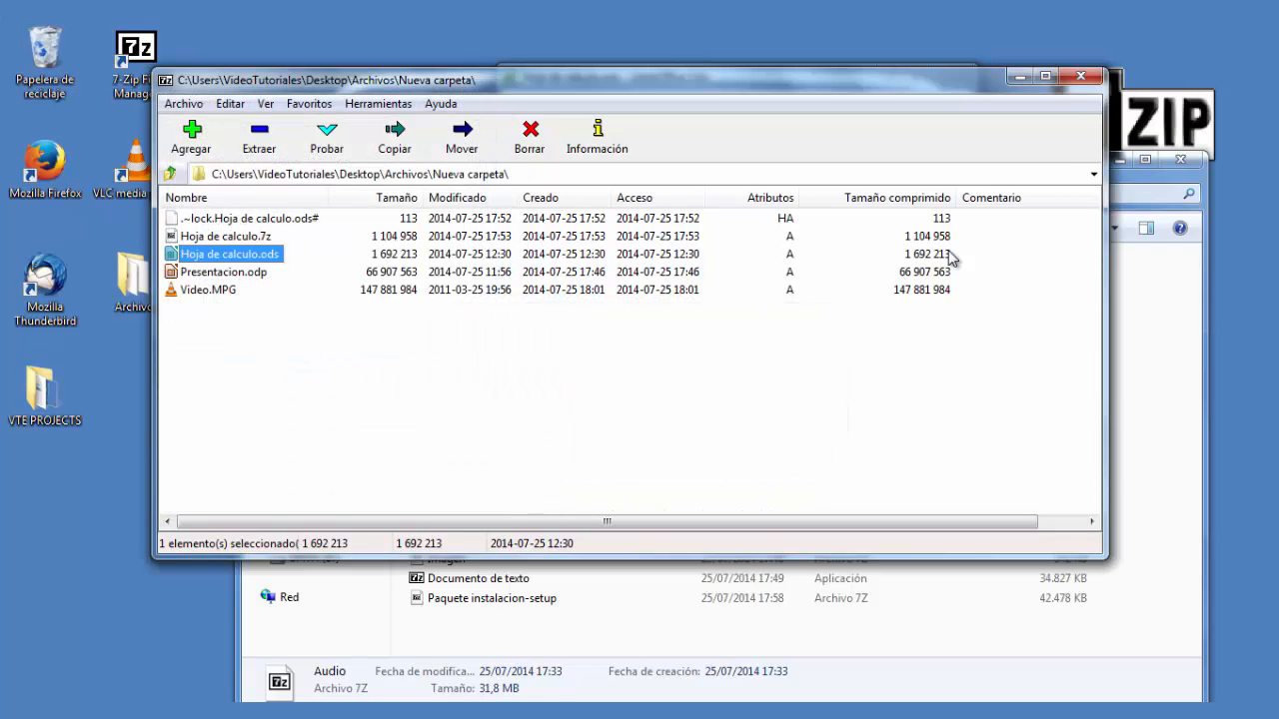
{"action": "left_click", "coordinate": [1171, 300]}
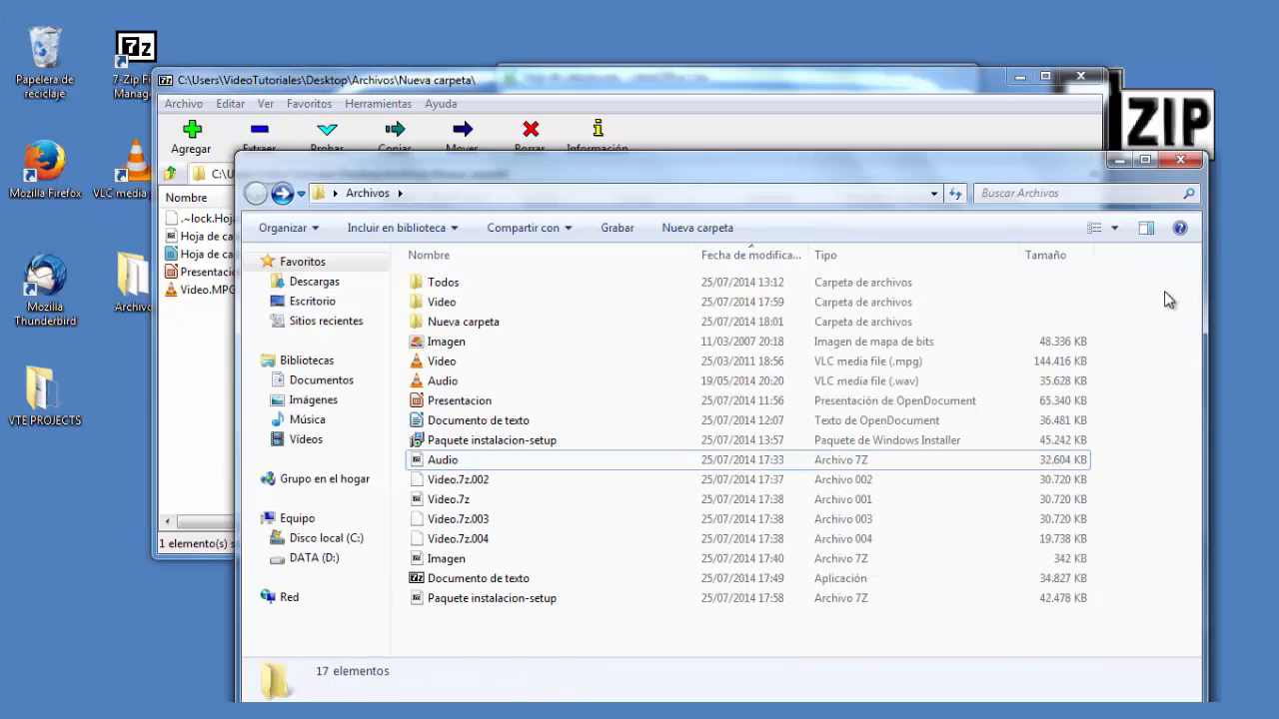
{"action": "right_click", "coordinate": [413, 467]}
{"action": "mouse_move", "coordinate": [604, 49]}
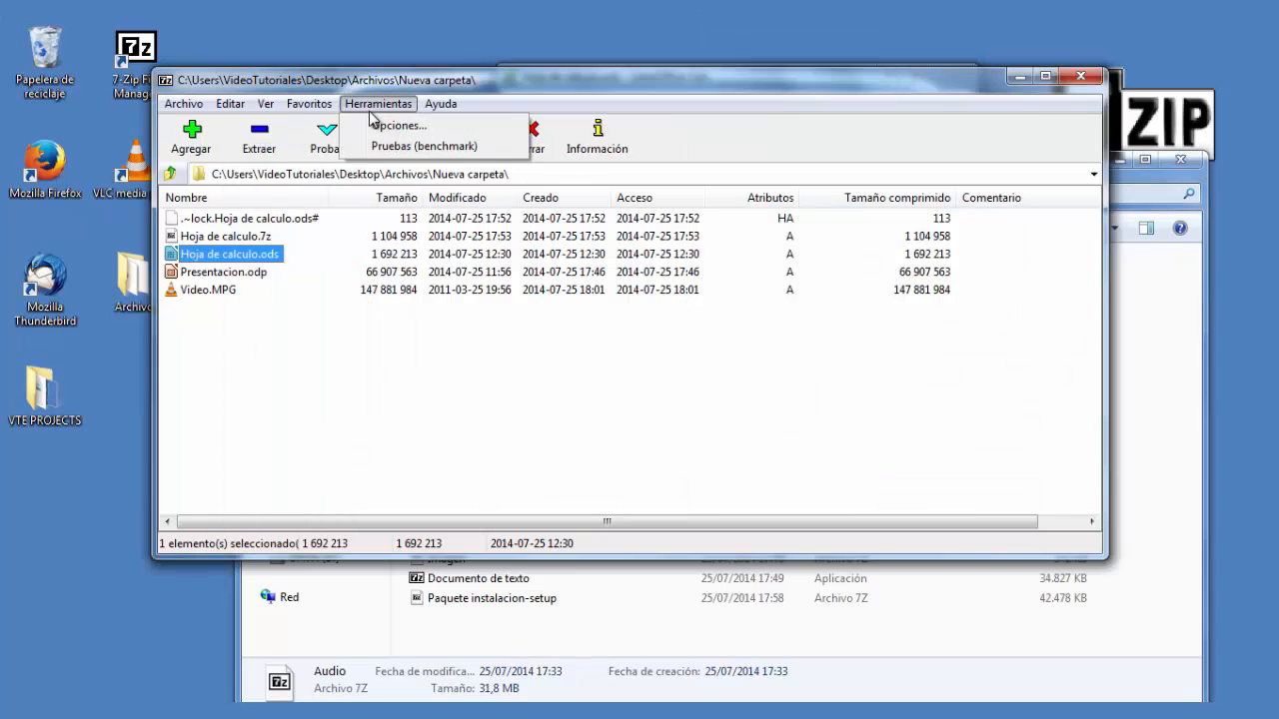
- Open 7-Zip Options, review the Lengua tab's language list, and close the dialog without changes
{"action": "left_click", "coordinate": [386, 128]}
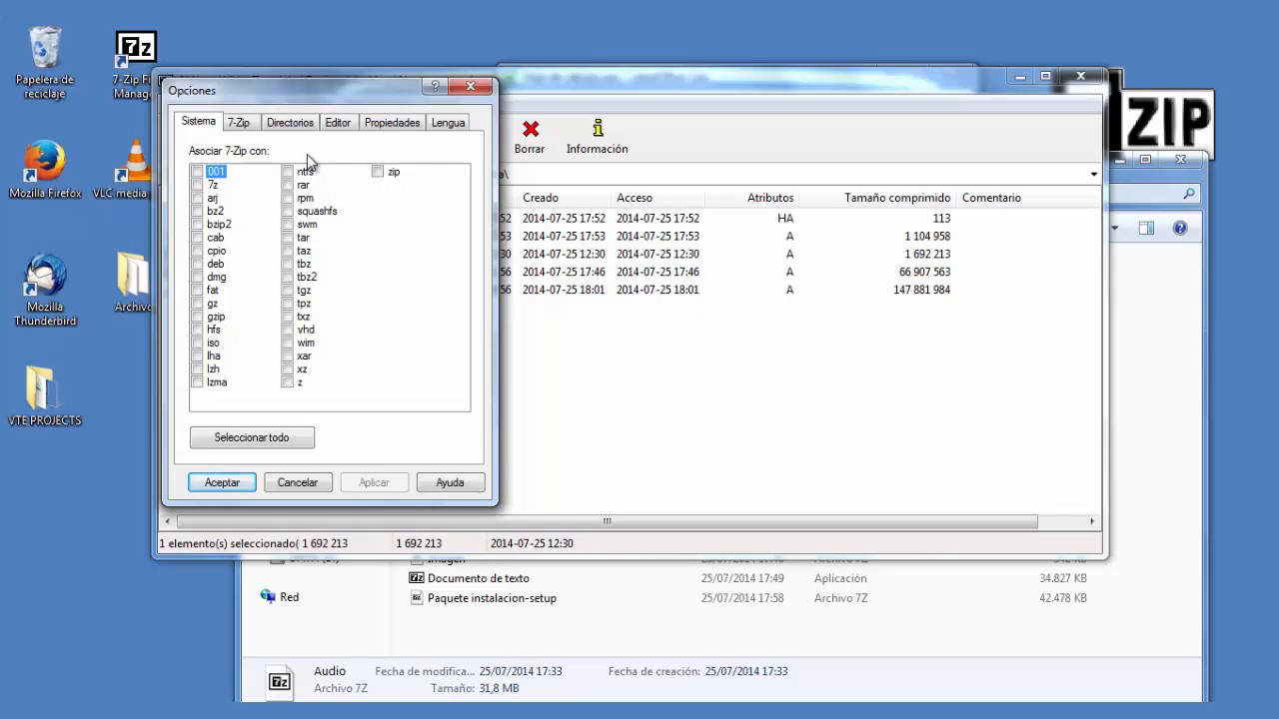
{"action": "left_click", "coordinate": [468, 124]}
{"action": "left_click", "coordinate": [390, 175]}
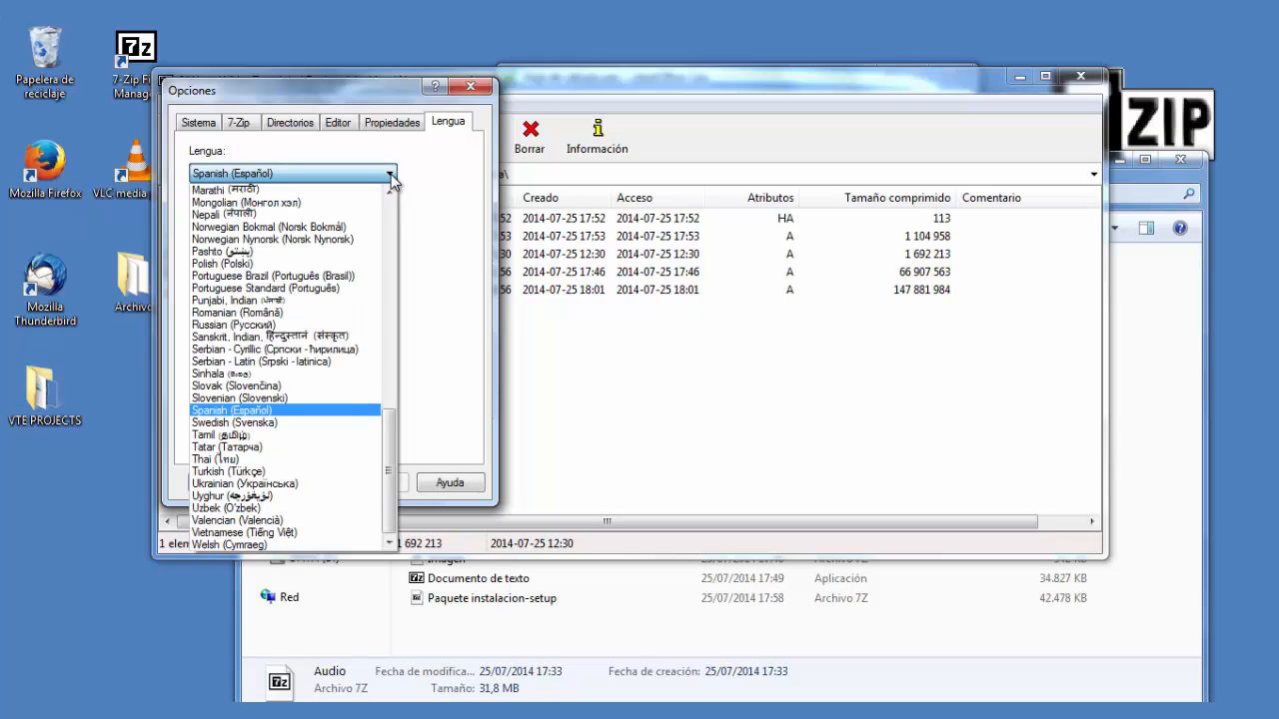
{"action": "left_click", "coordinate": [432, 156]}
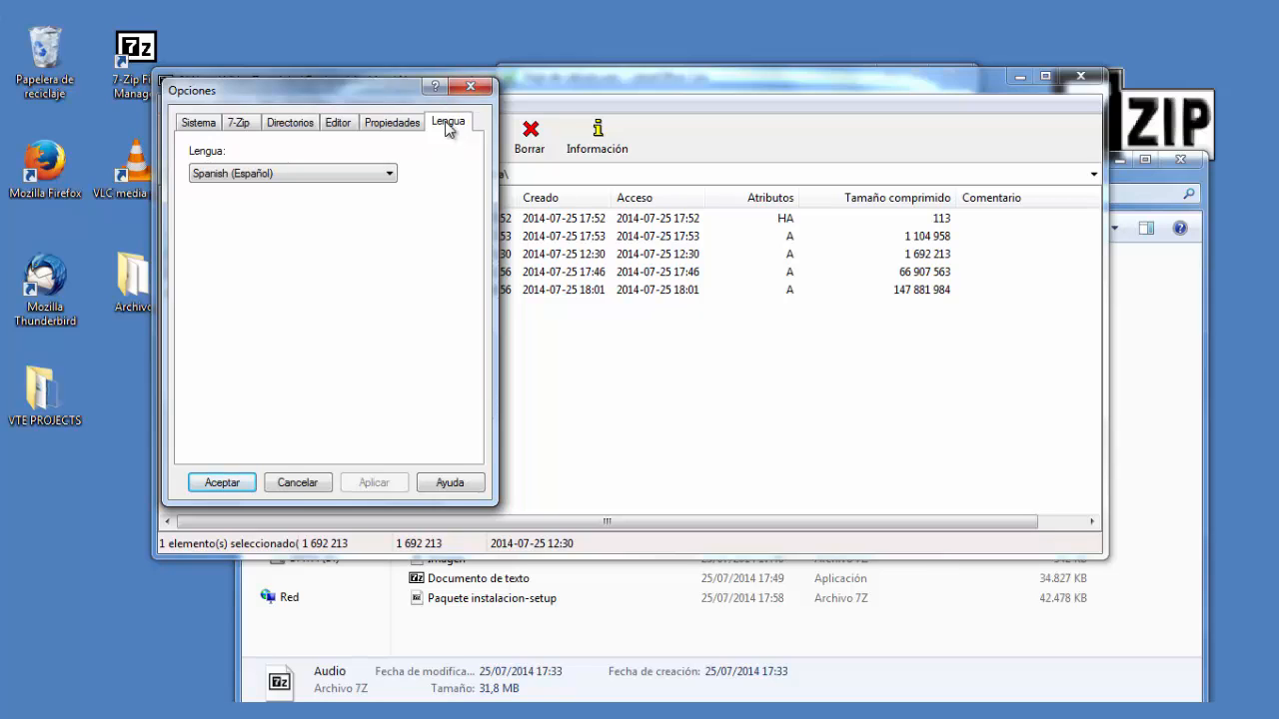
{"action": "left_click", "coordinate": [471, 85]}
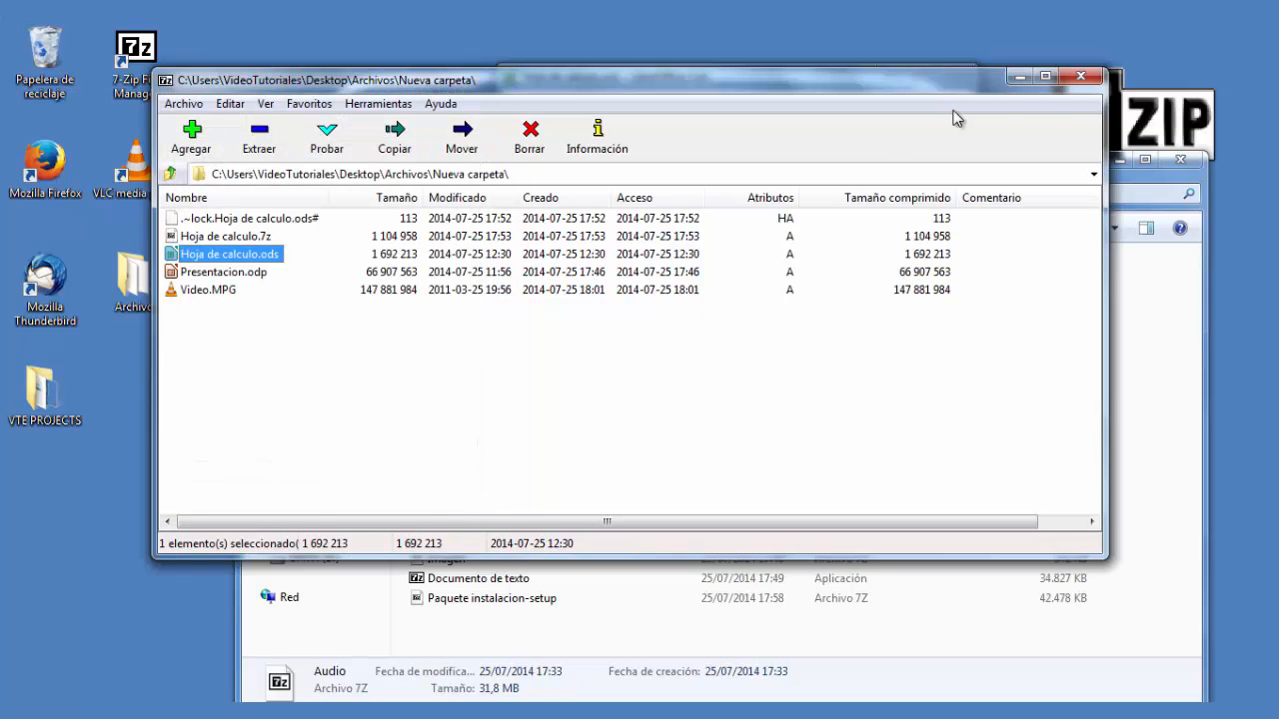
- Go up to Archivos, give Imagen.BMP the comment 'Imagen de ejemplo para el tutorial', and widen the window to show it
{"action": "left_click", "coordinate": [408, 422]}
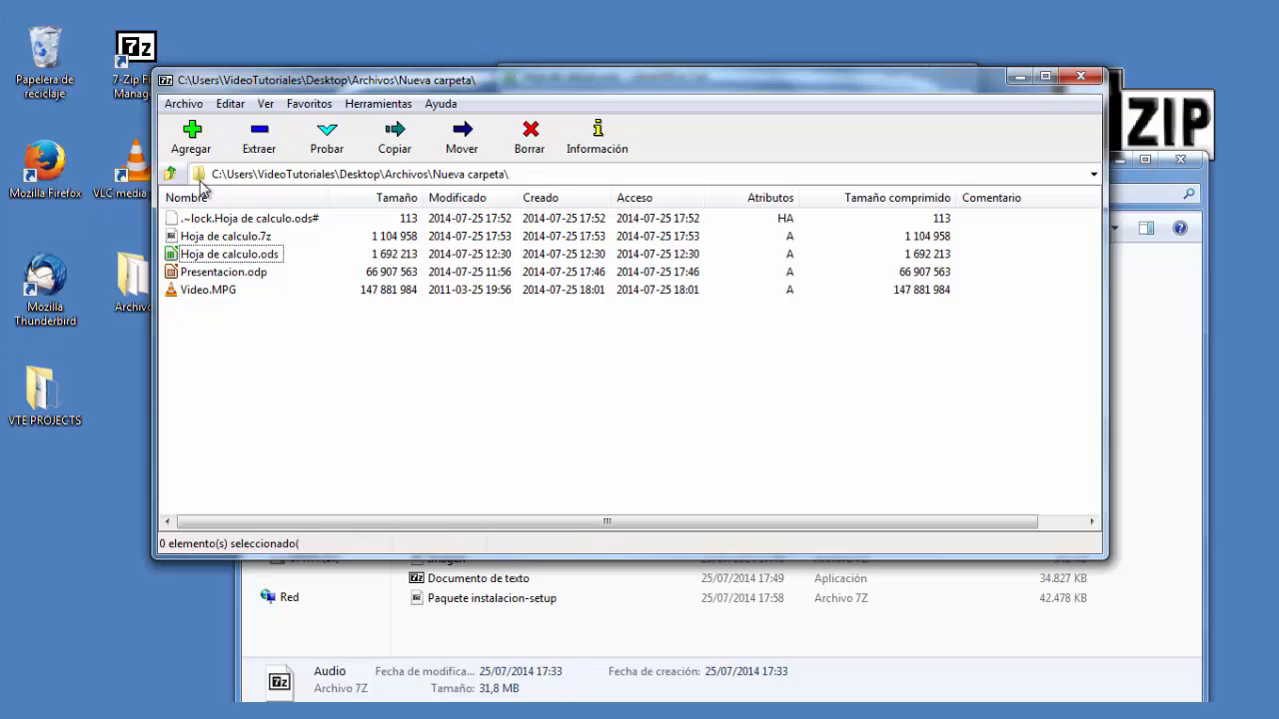
{"action": "left_click", "coordinate": [172, 174]}
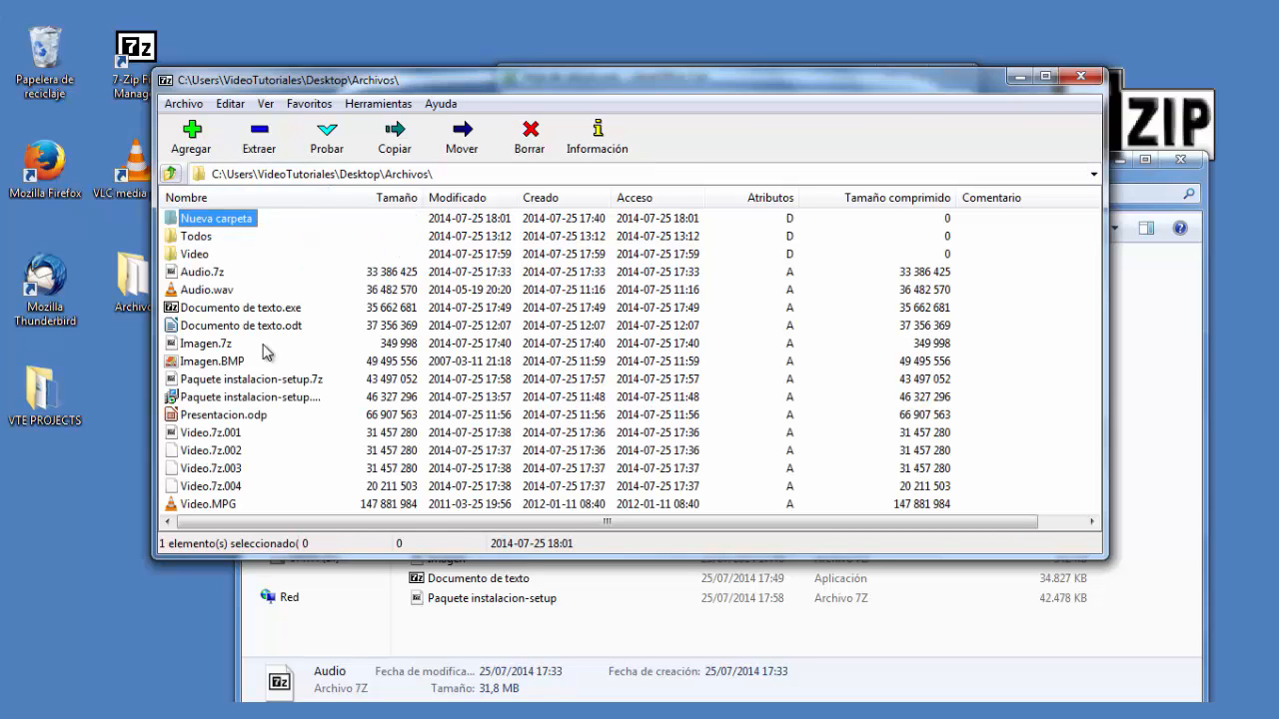
{"action": "left_click", "coordinate": [237, 364]}
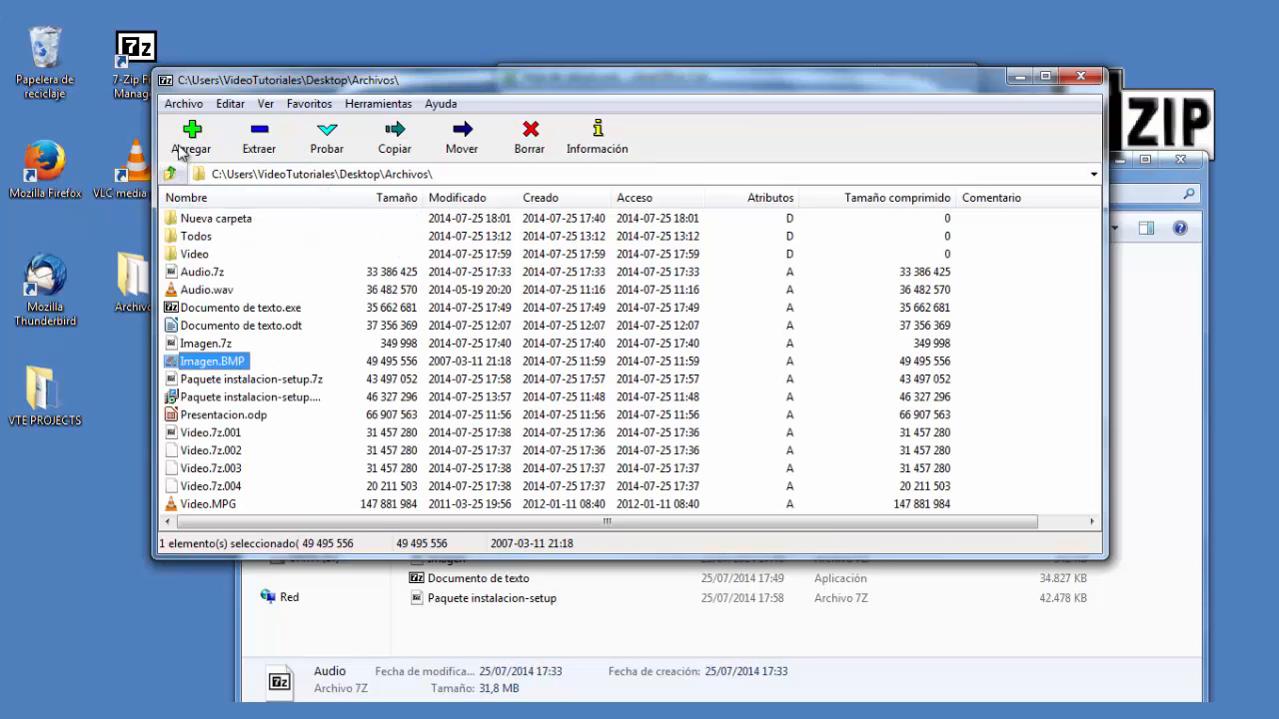
{"action": "left_click", "coordinate": [183, 104]}
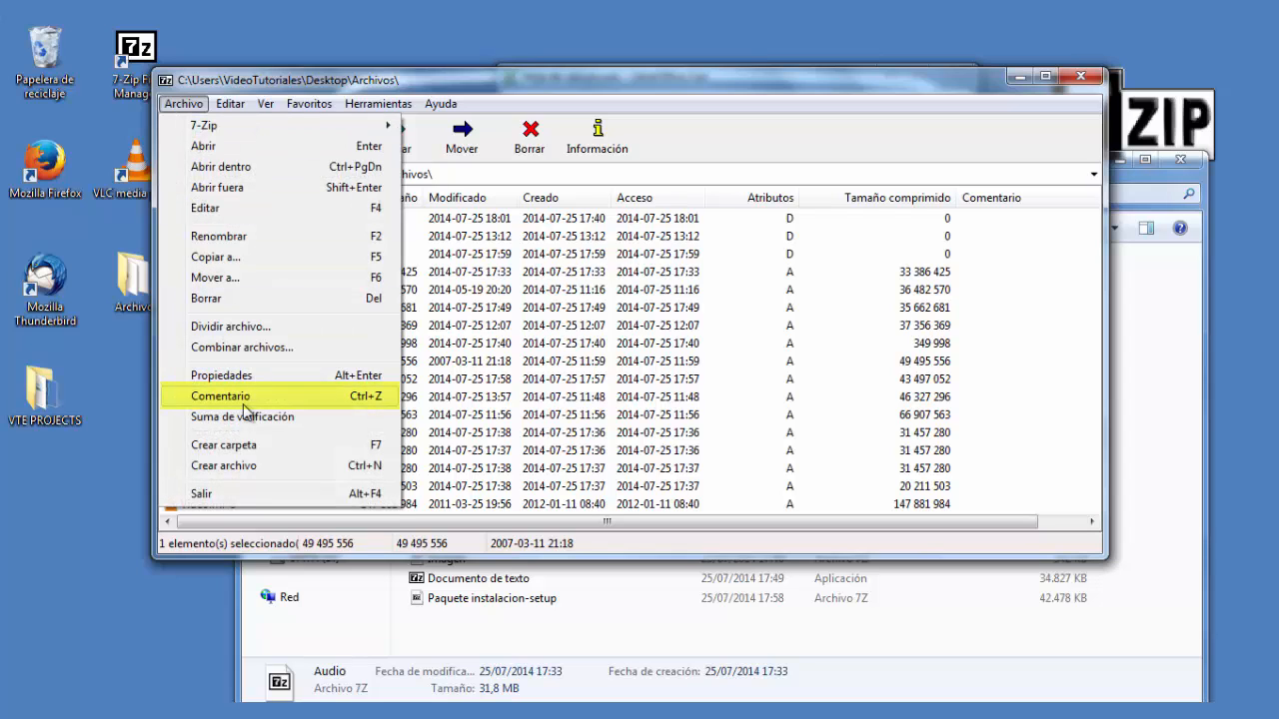
{"action": "left_click", "coordinate": [222, 397]}
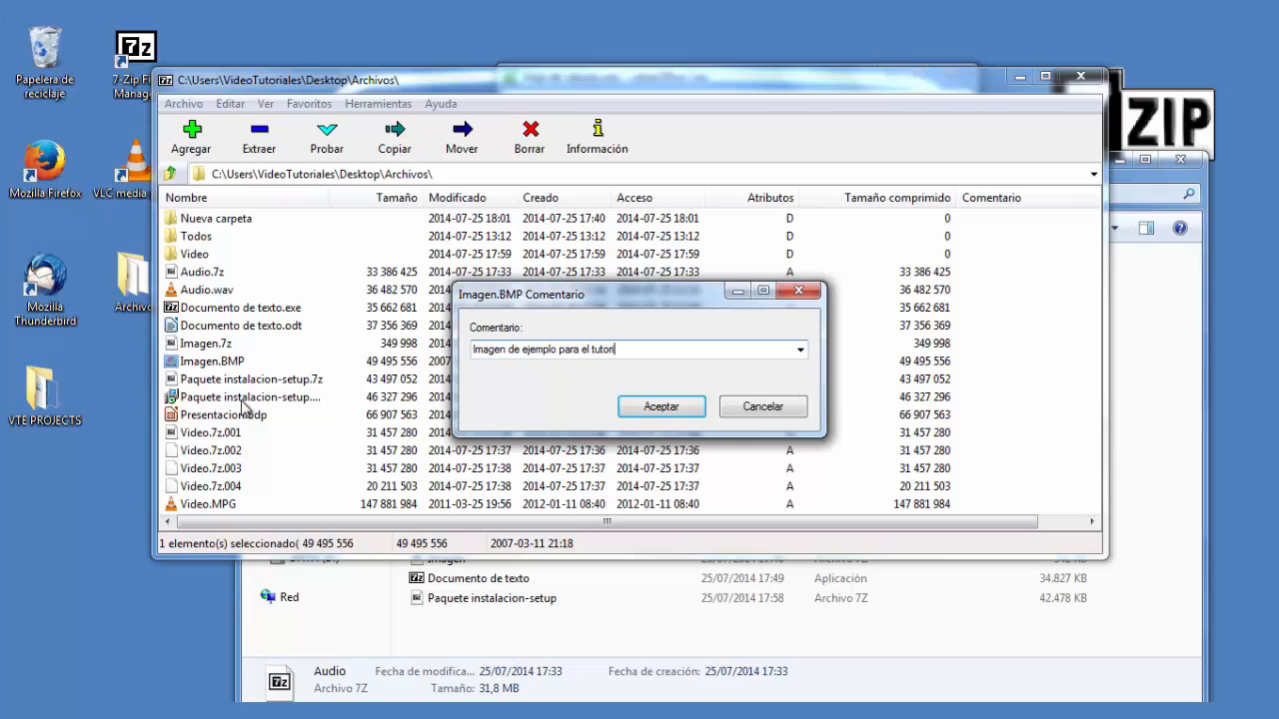
{"action": "left_click", "coordinate": [660, 407]}
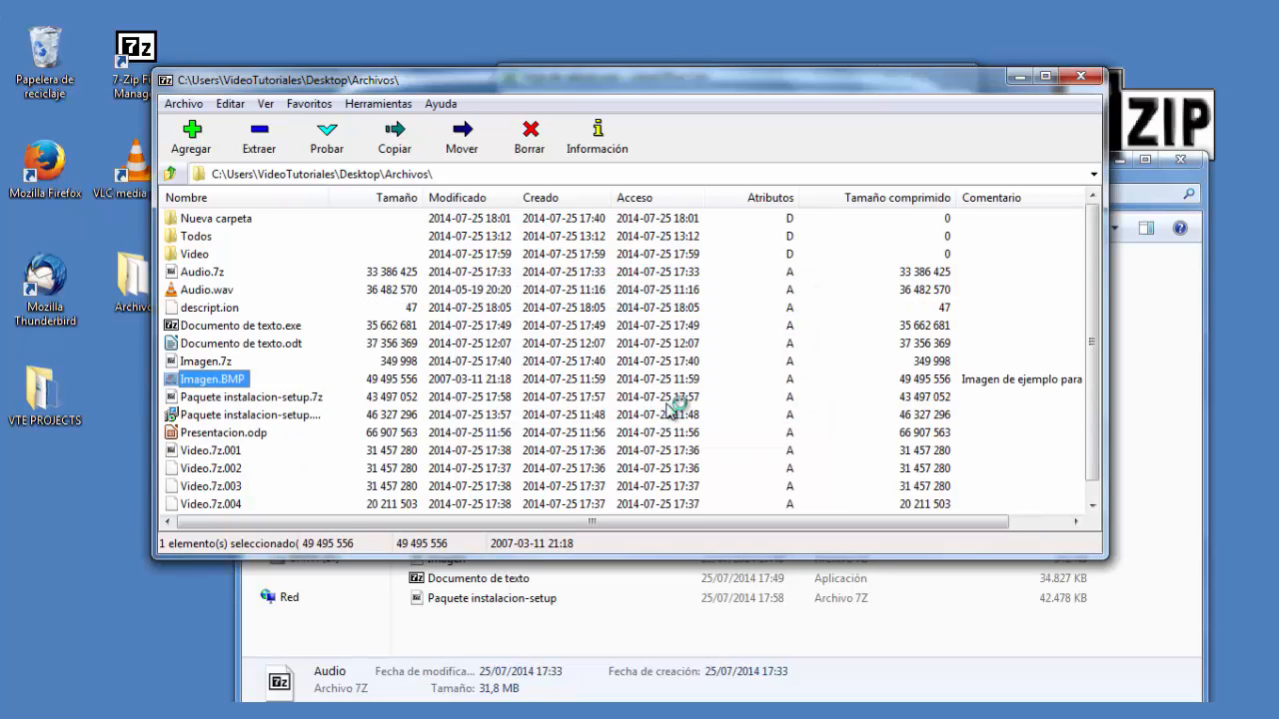
{"action": "left_click", "coordinate": [989, 389]}
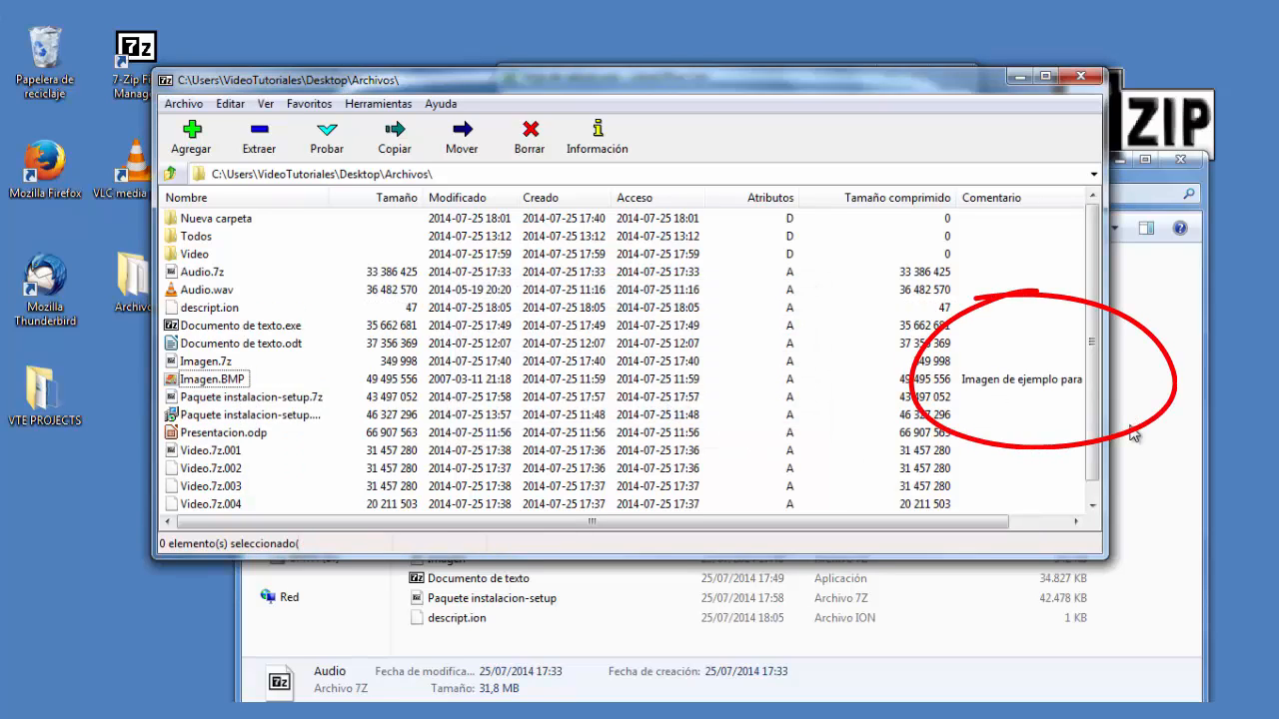
{"action": "left_click_drag", "start_coordinate": [1105, 461], "coordinate": [1221, 449]}
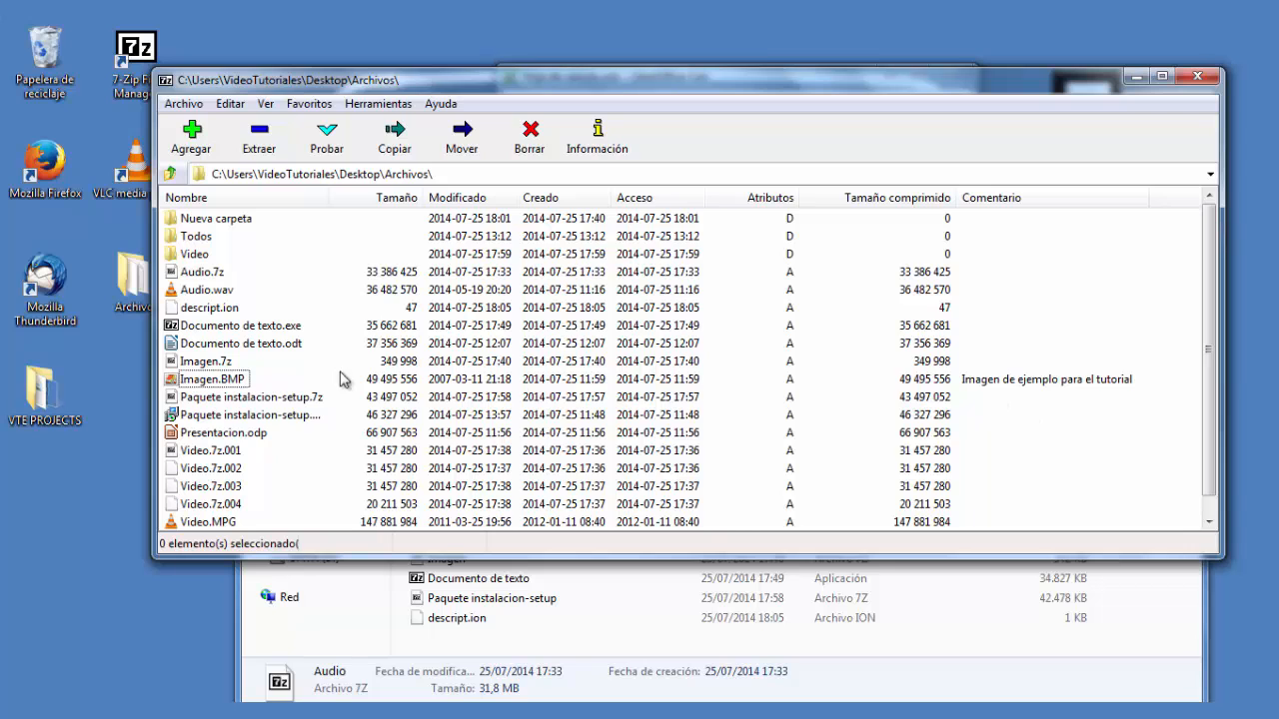
- Remove the comment from Imagen.BMP, then select the descript.ion file in the Archivos folder in Explorer
{"action": "left_click", "coordinate": [202, 380]}
{"action": "left_click", "coordinate": [184, 103]}
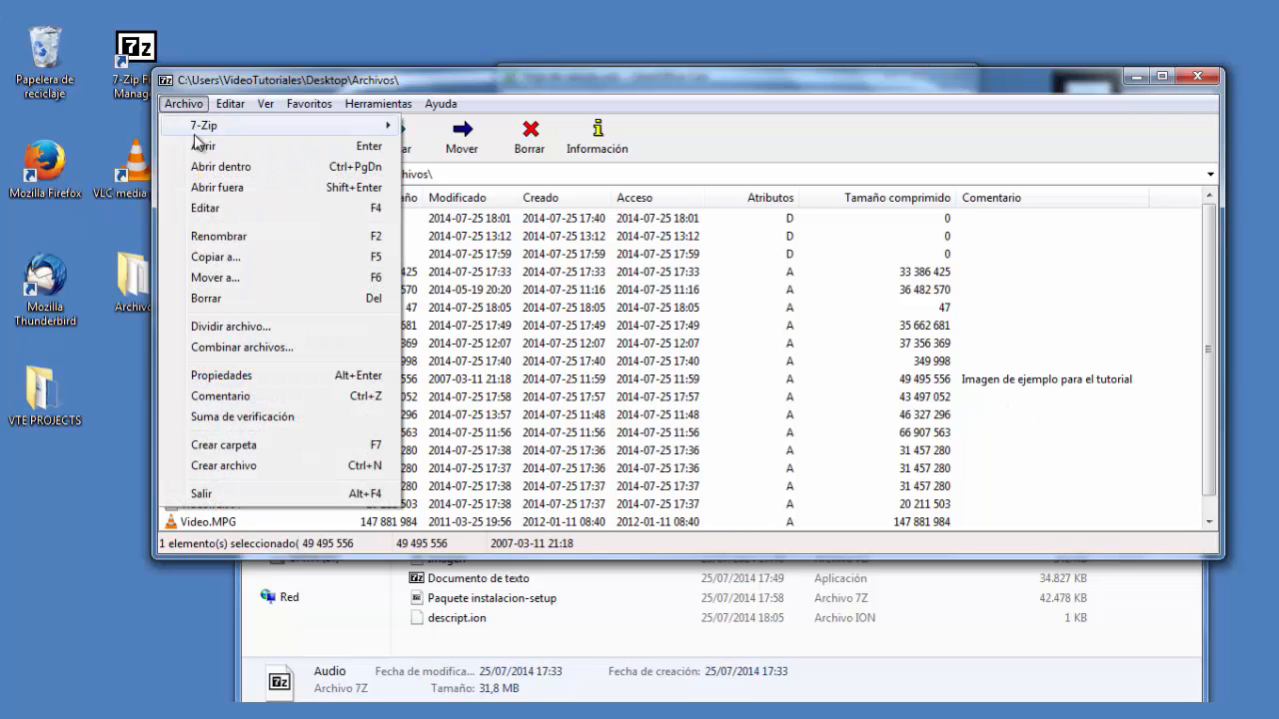
{"action": "left_click", "coordinate": [254, 396]}
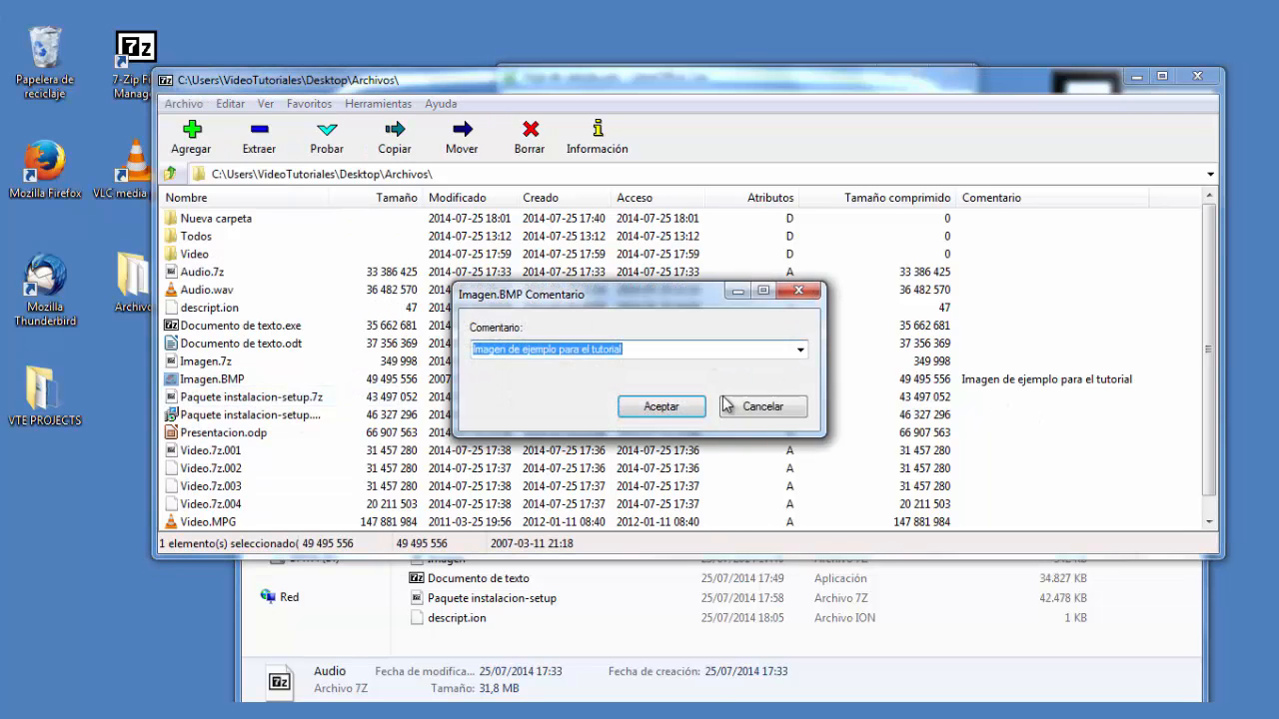
{"action": "key", "text": "Delete"}
{"action": "left_click", "coordinate": [694, 410]}
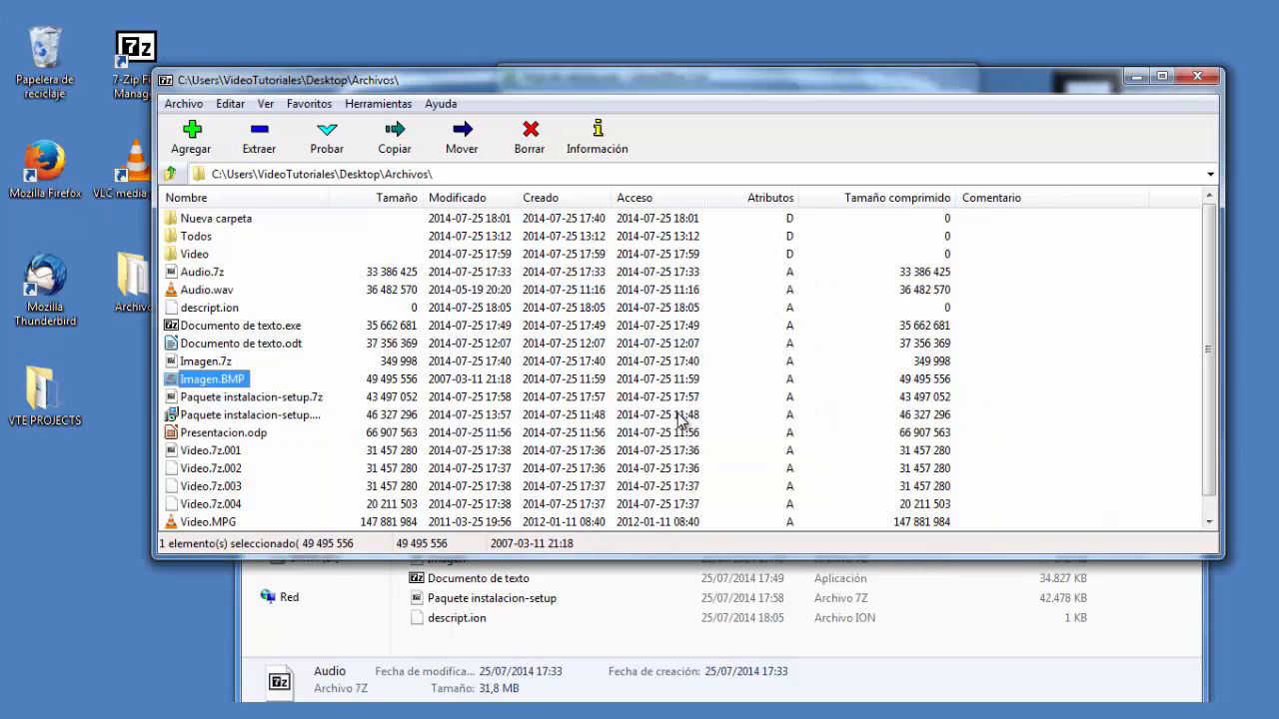
{"action": "left_click", "coordinate": [949, 618]}
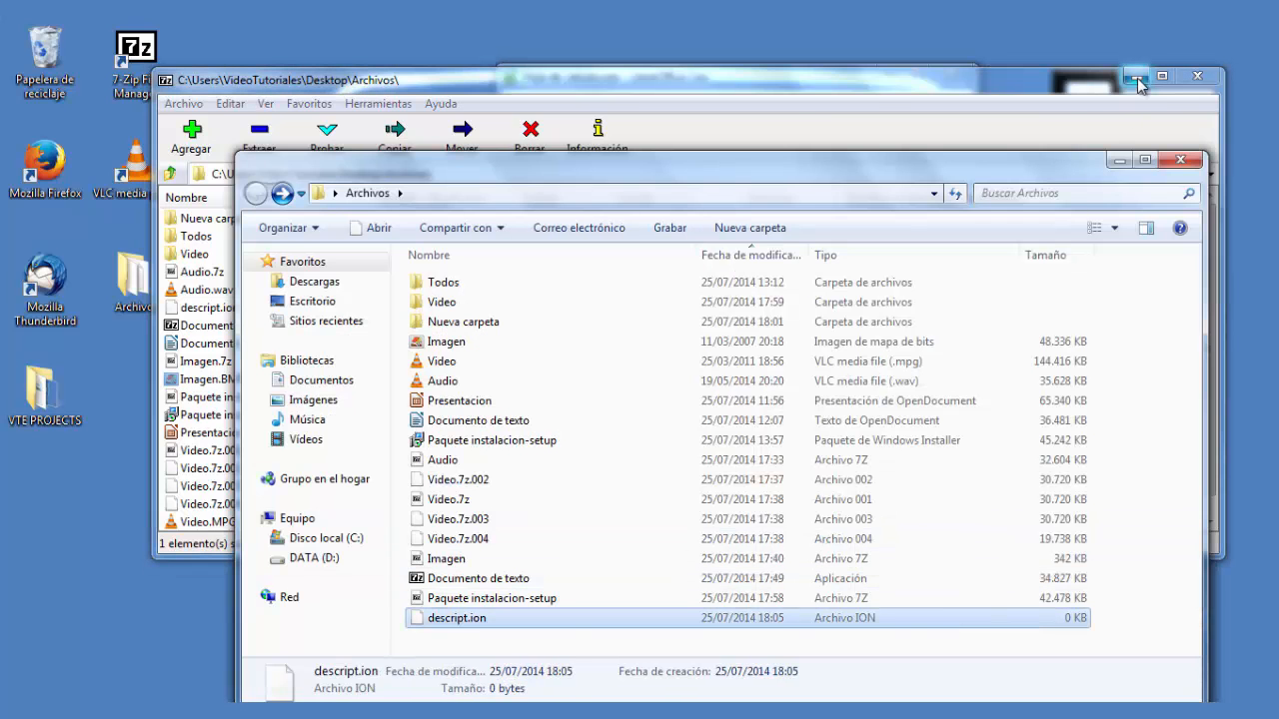
{"action": "left_click", "coordinate": [1119, 162]}
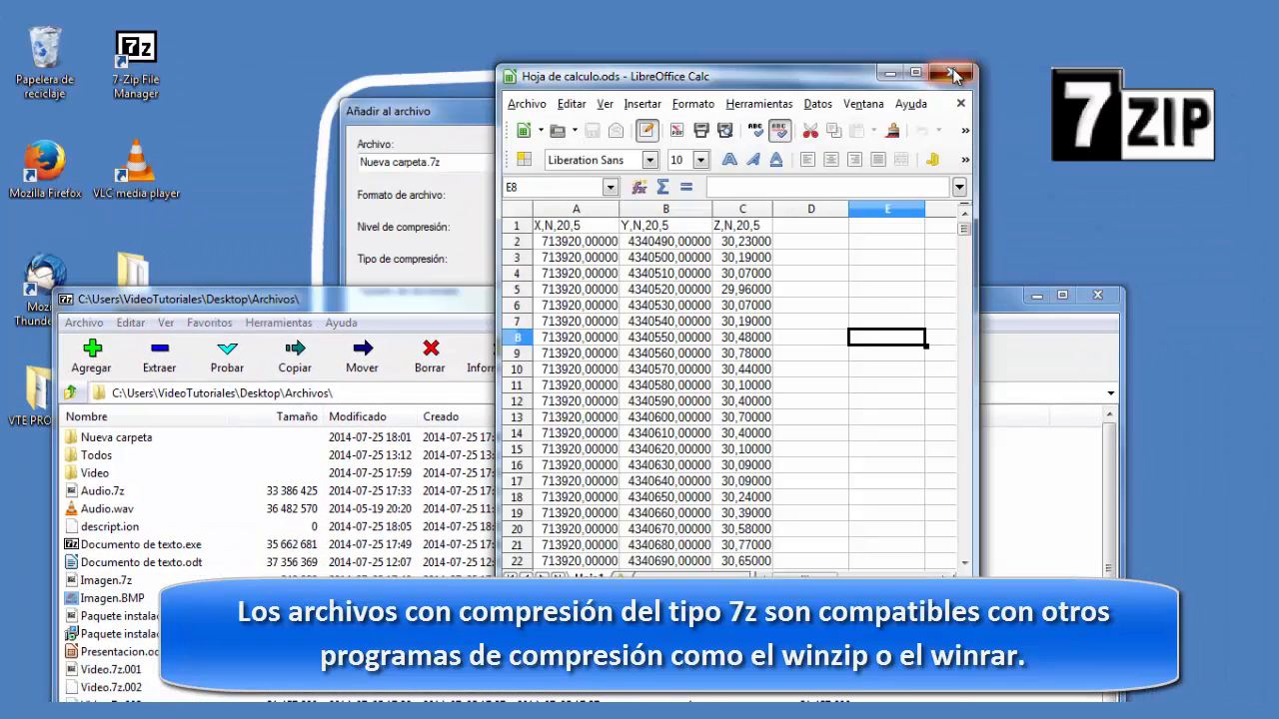
- Close the Hoja de calculo spreadsheet window and open the Todos folder in 7-Zip
{"action": "left_click", "coordinate": [954, 75]}
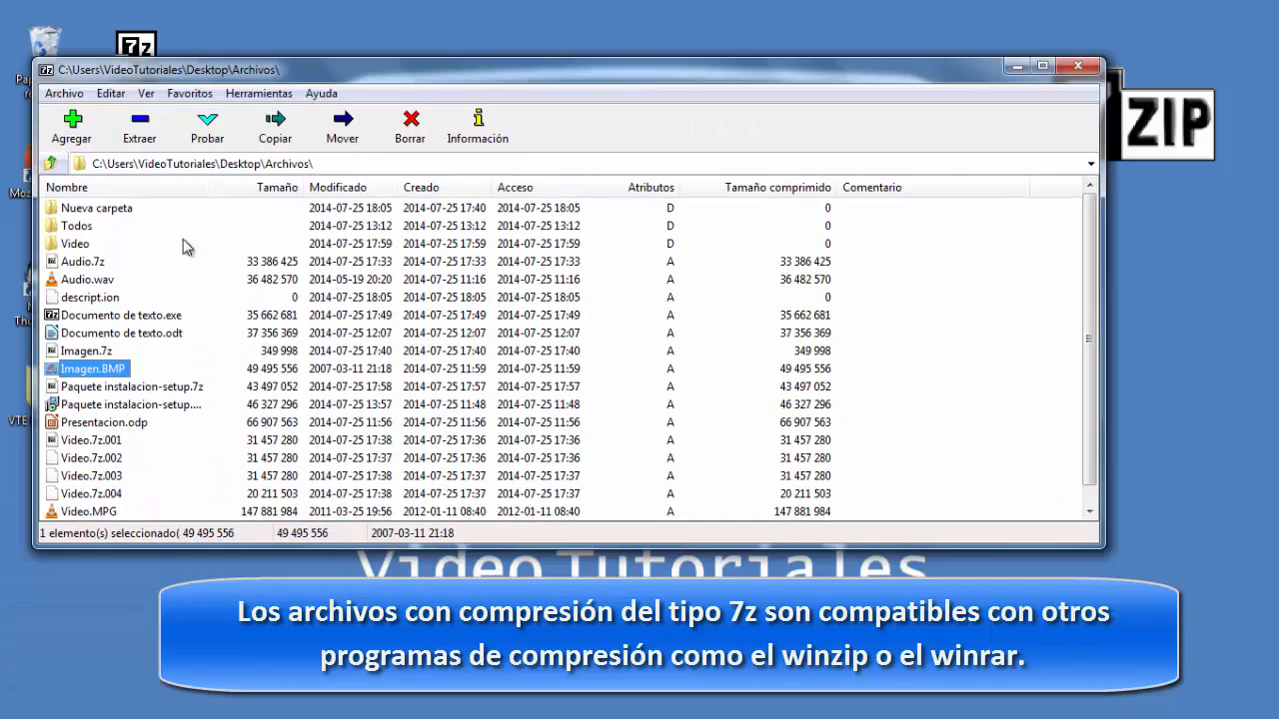
{"action": "double_click", "coordinate": [86, 228]}
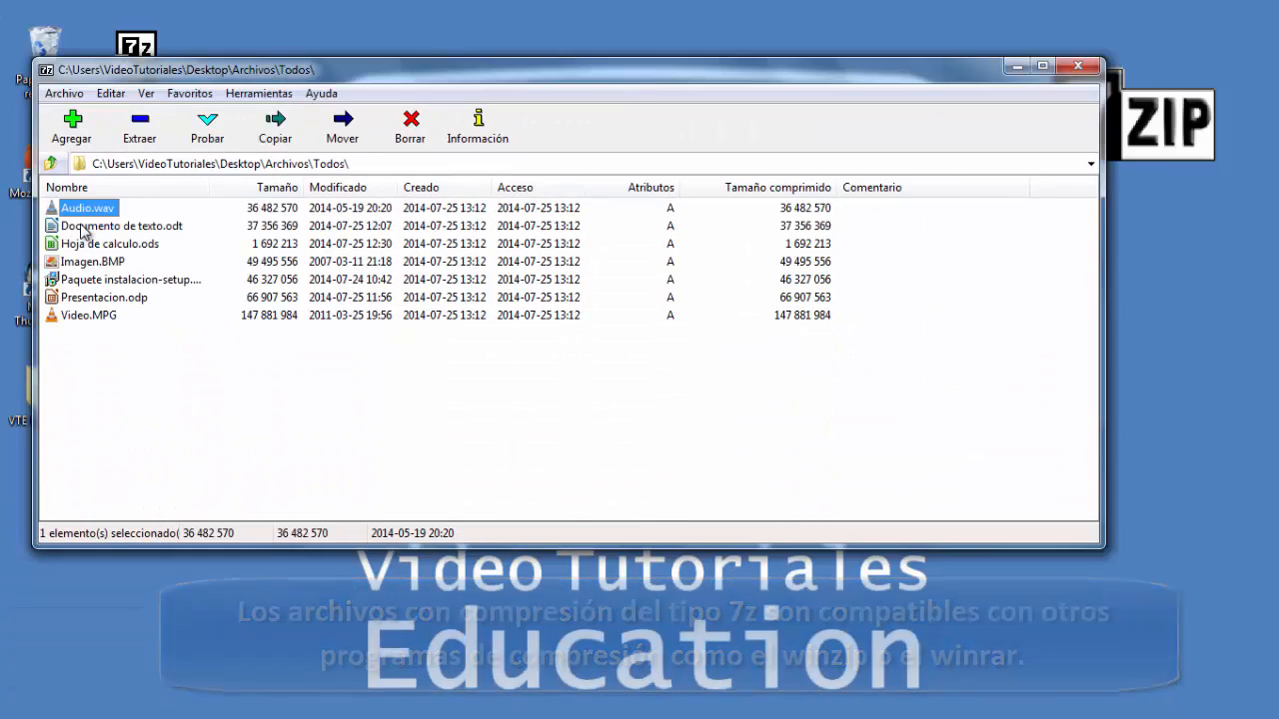